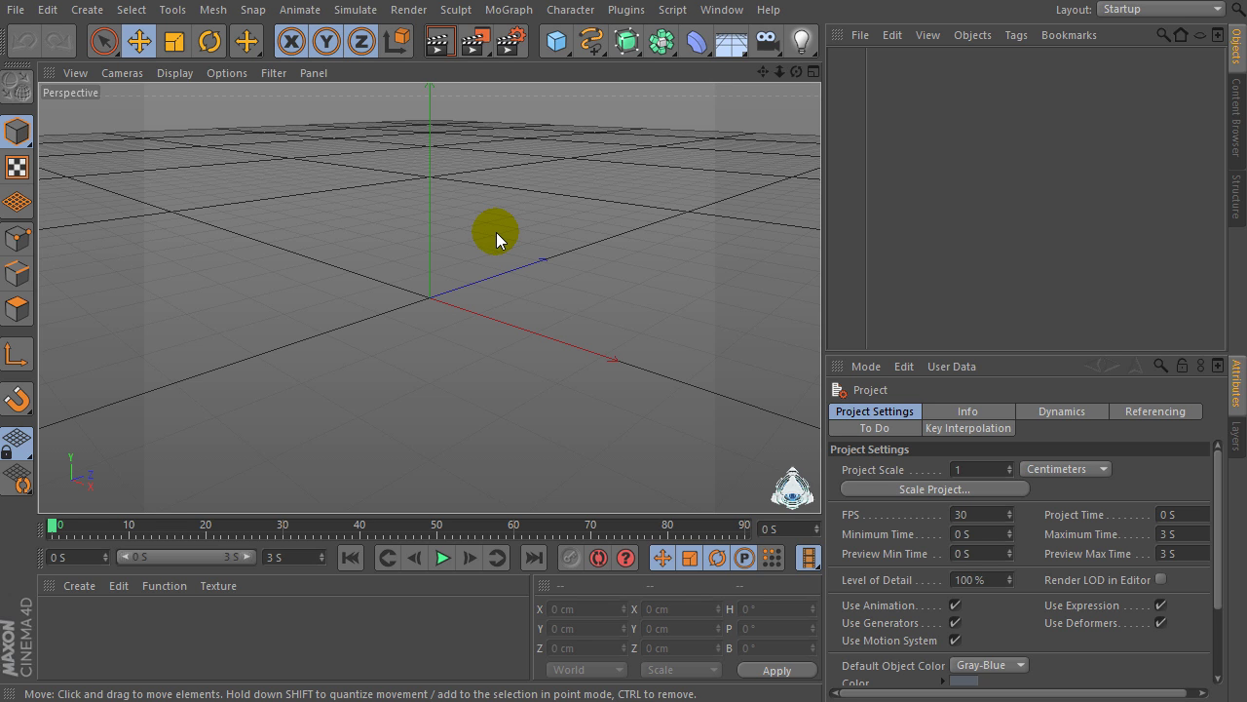
# Add a plane primitive to the scene and select it.
pyautogui.click(560, 44)
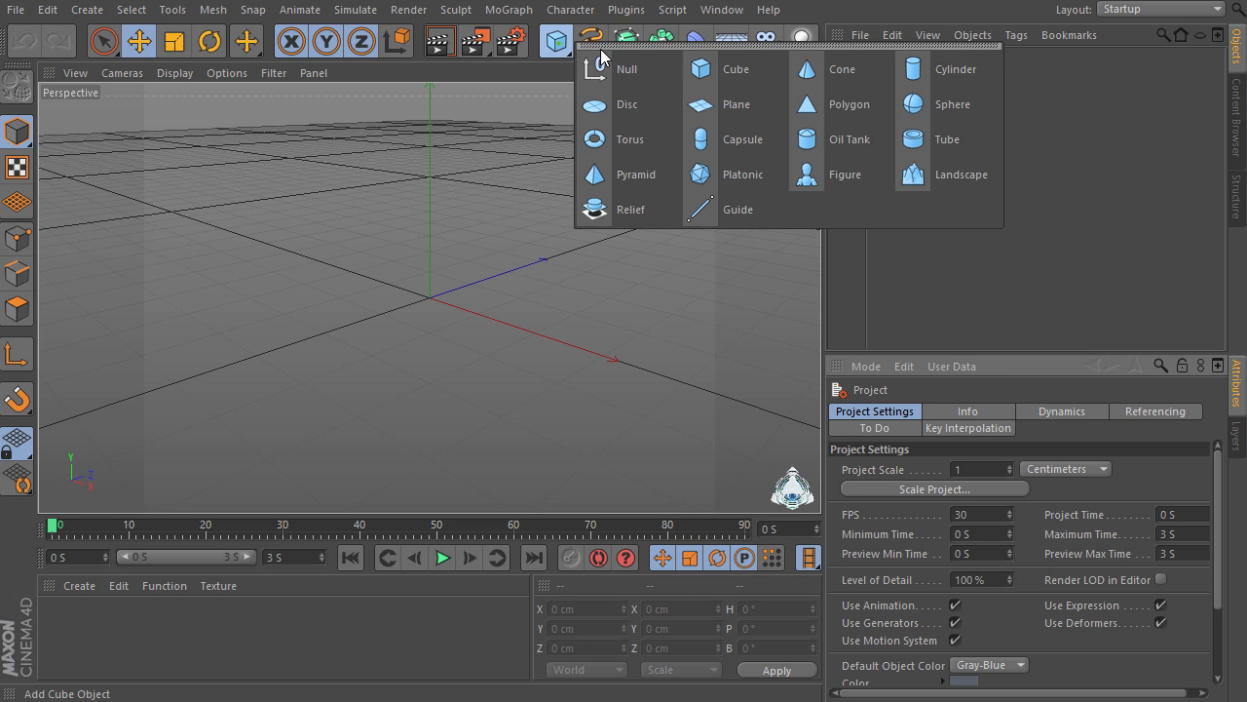
pyautogui.click(719, 104)
pyautogui.click(864, 59)
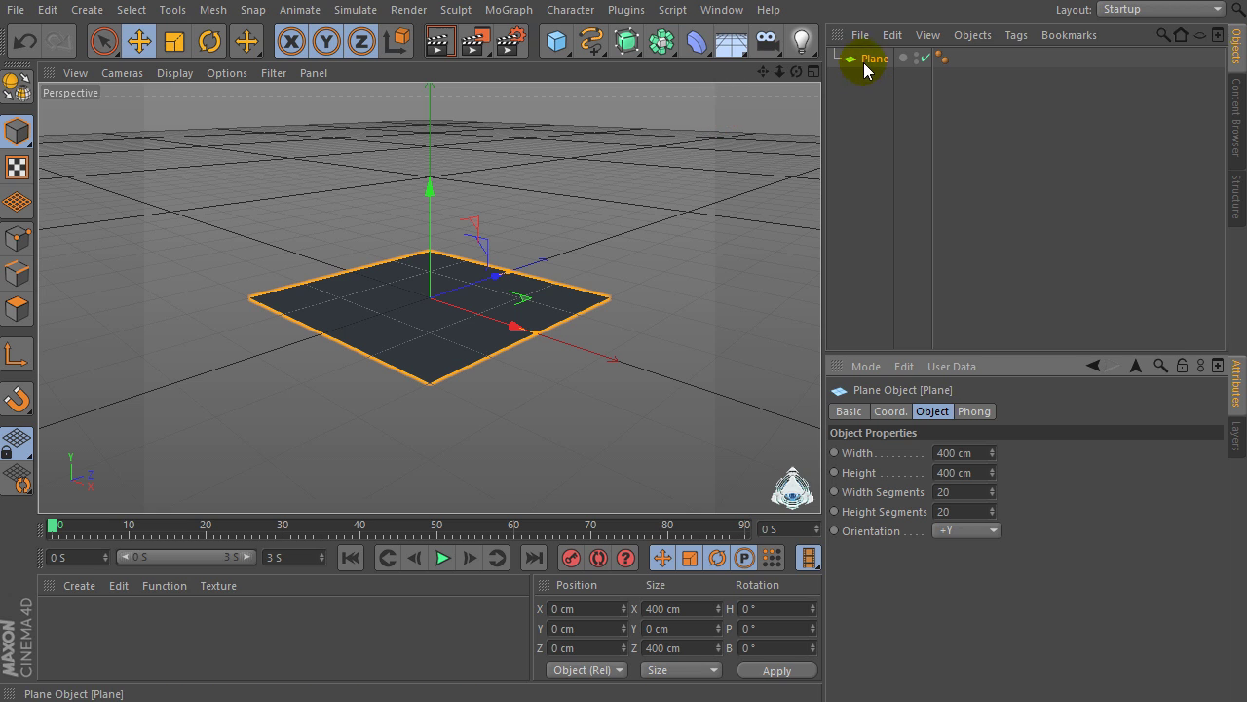
# Set the plane's width to 1024 cm, height to 700 cm, orientation to +Z, and both width and height segments to 50.
pyautogui.doubleClick(957, 456)
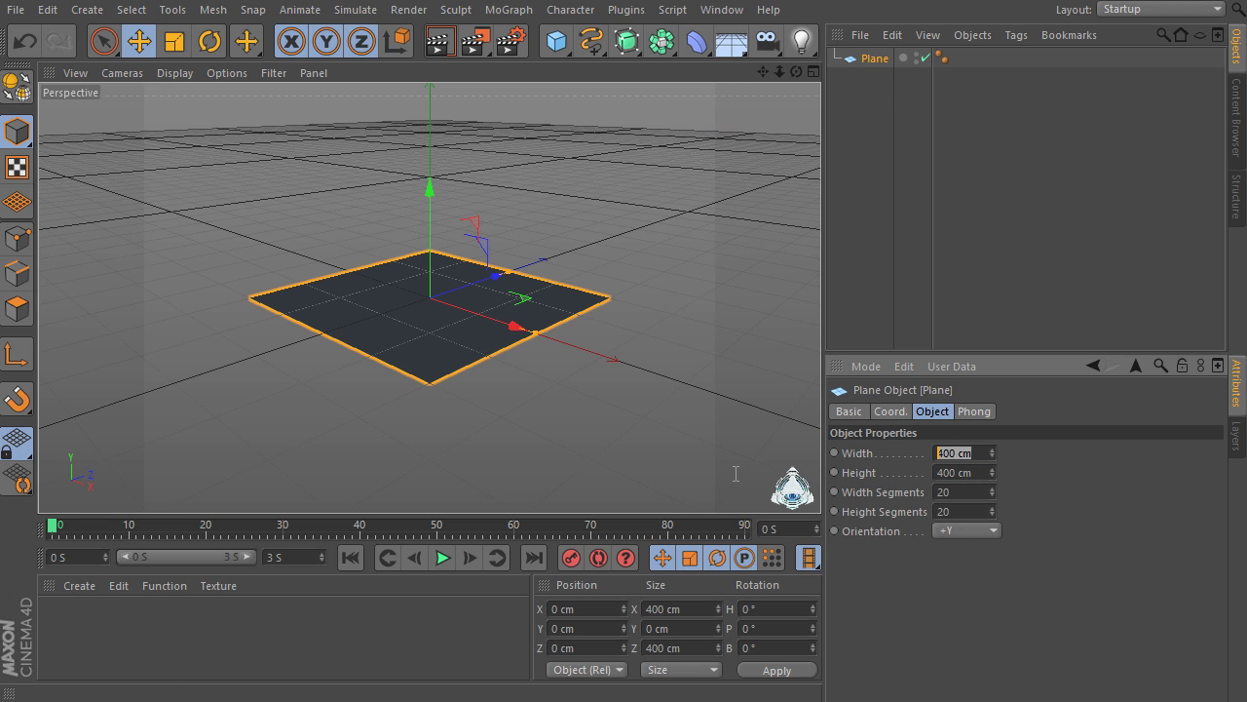
pyautogui.write('1024')
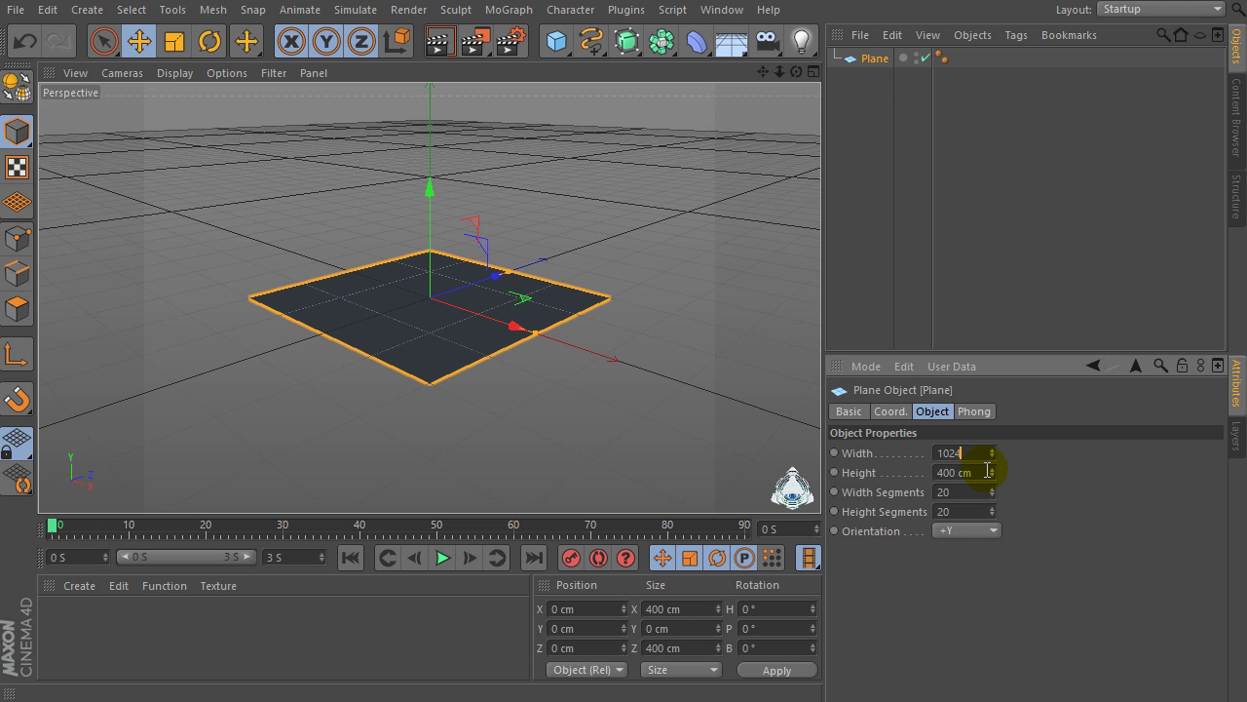
pyautogui.press('Tab')
pyautogui.press('Return')
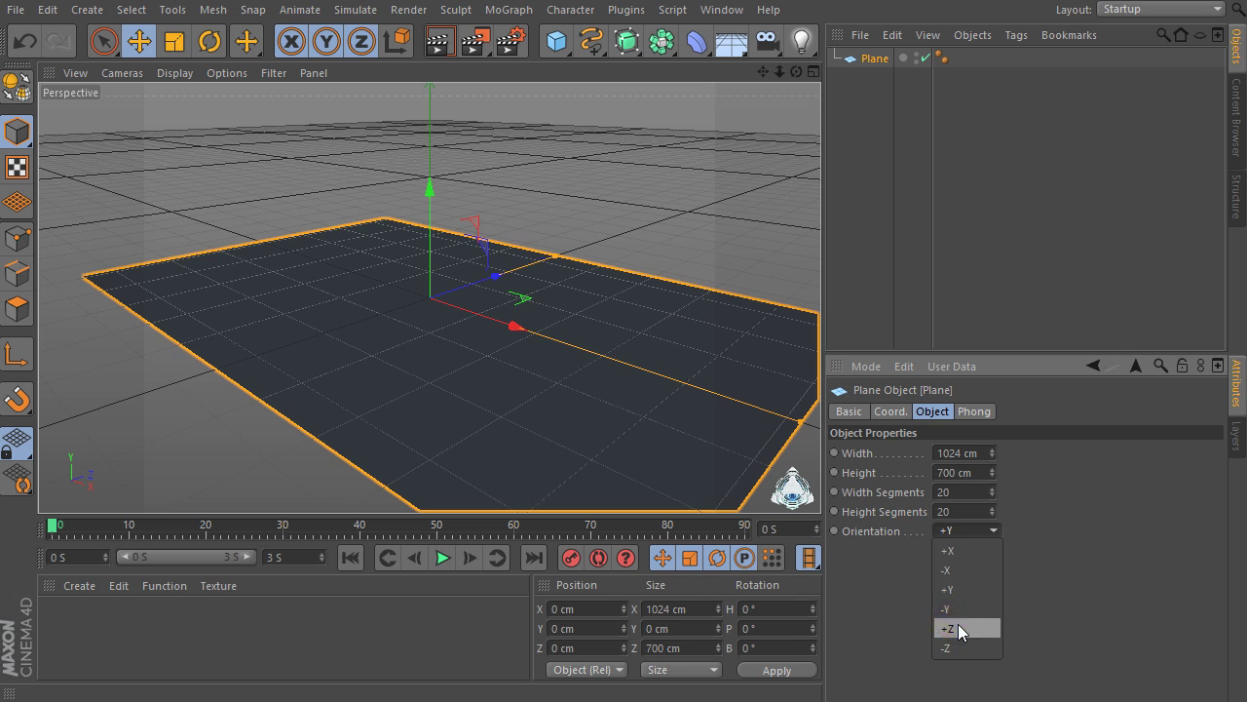
pyautogui.click(961, 631)
pyautogui.moveTo(779, 72); pyautogui.dragTo(671, 201)
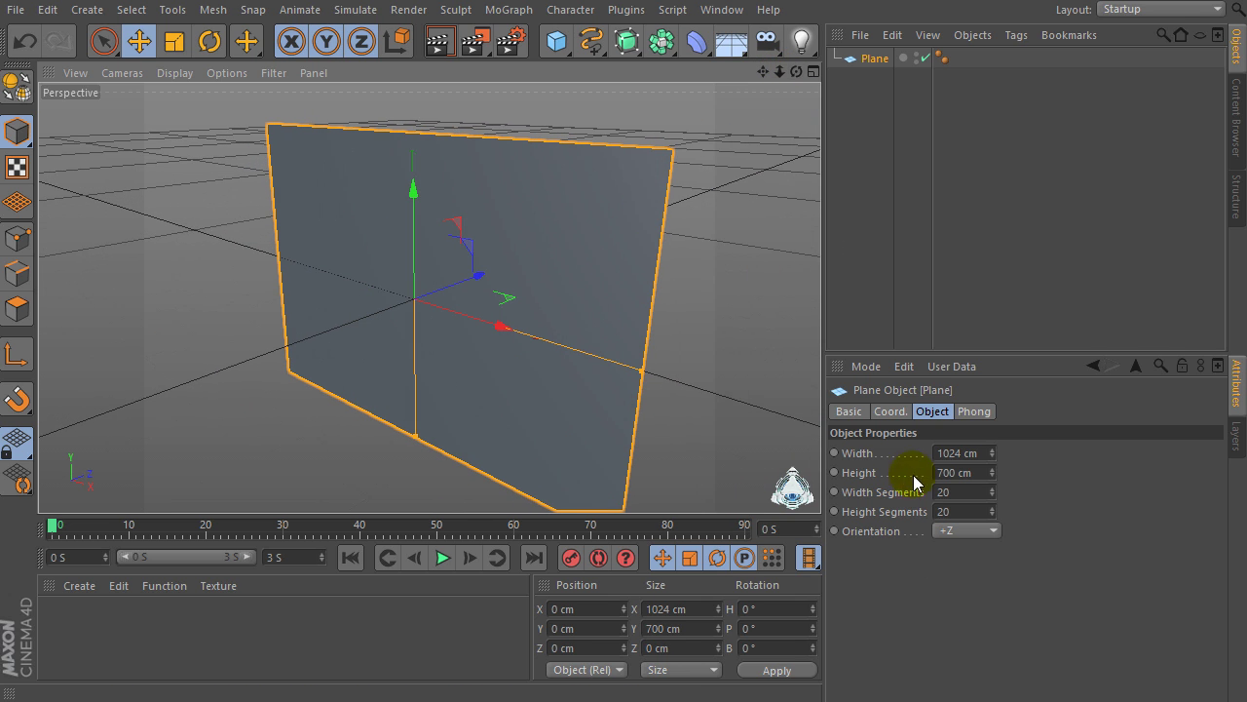
pyautogui.doubleClick(964, 493)
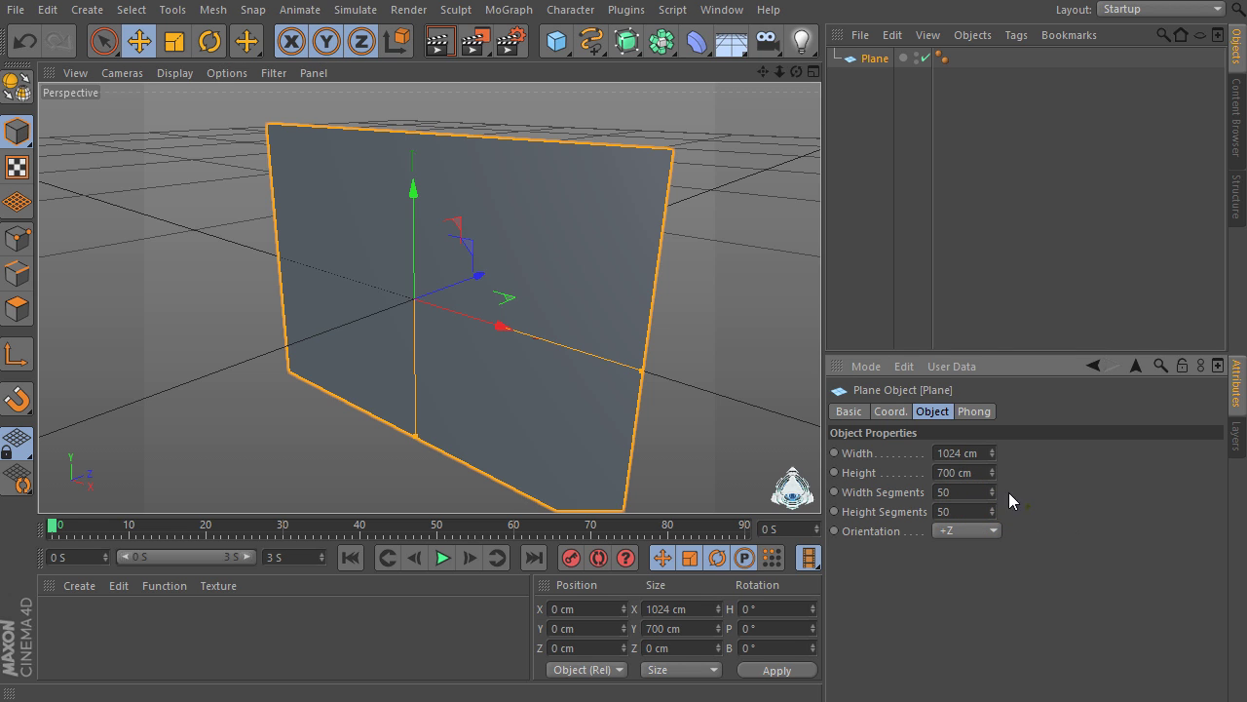
pyautogui.click(715, 301)
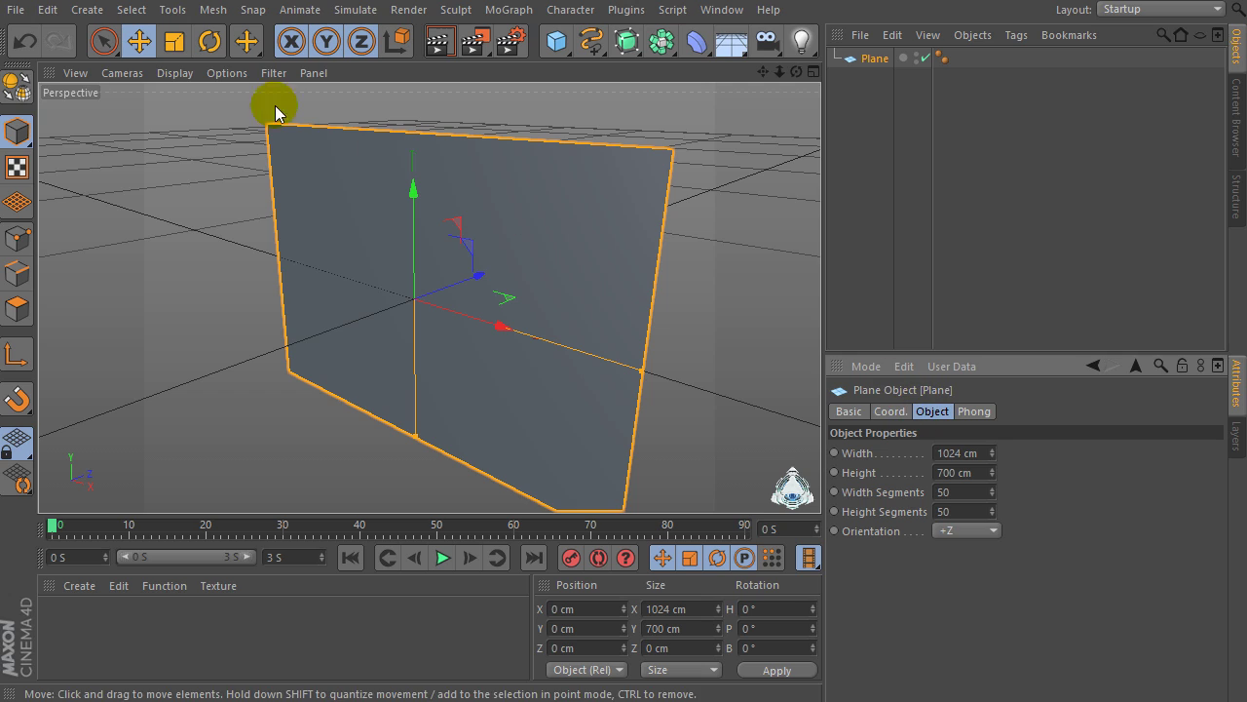
# Switch the perspective viewport display to Gouraud Shading (Lines).
pyautogui.click(169, 74)
pyautogui.click(186, 121)
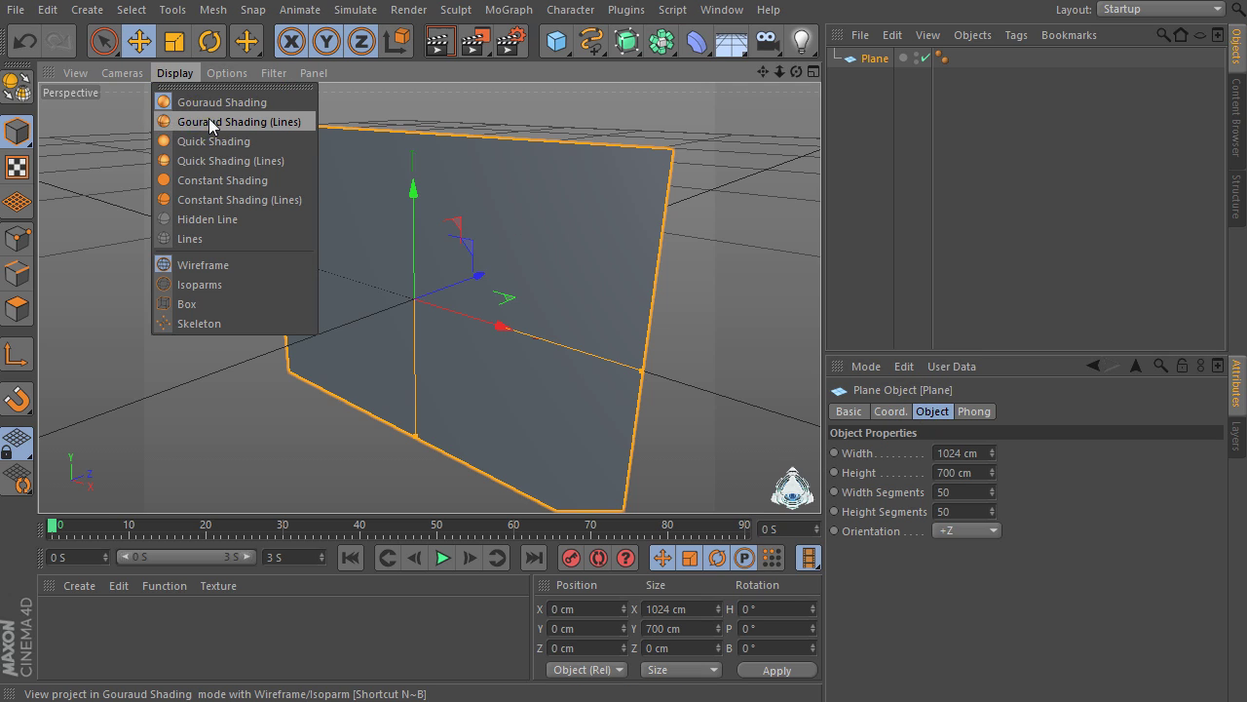
pyautogui.click(208, 120)
pyautogui.moveTo(795, 71)
pyautogui.mouseDown()
pyautogui.moveTo(623, 384)
pyautogui.moveTo(712, 302)
pyautogui.moveTo(648, 297)
pyautogui.moveTo(794, 78)
pyautogui.moveTo(771, 75)
pyautogui.moveTo(782, 66)
pyautogui.mouseUp()
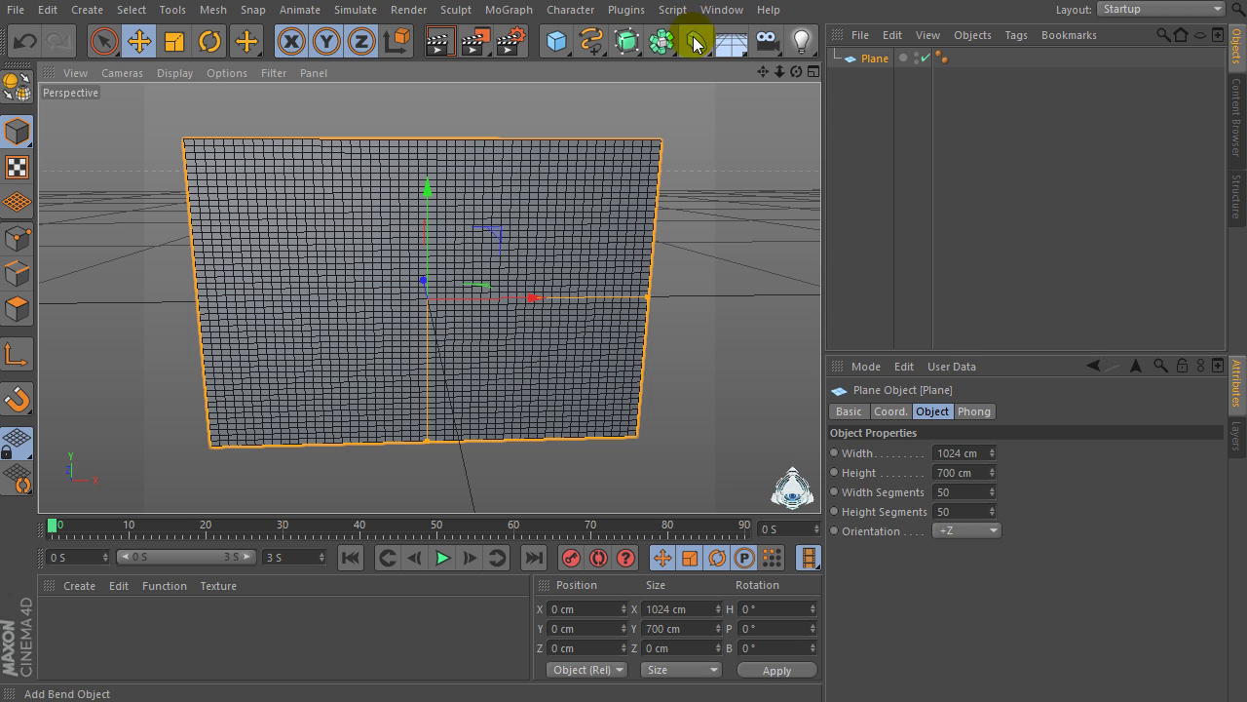
# Add a Displacer deformer and make it a child of the plane.
pyautogui.click(695, 44)
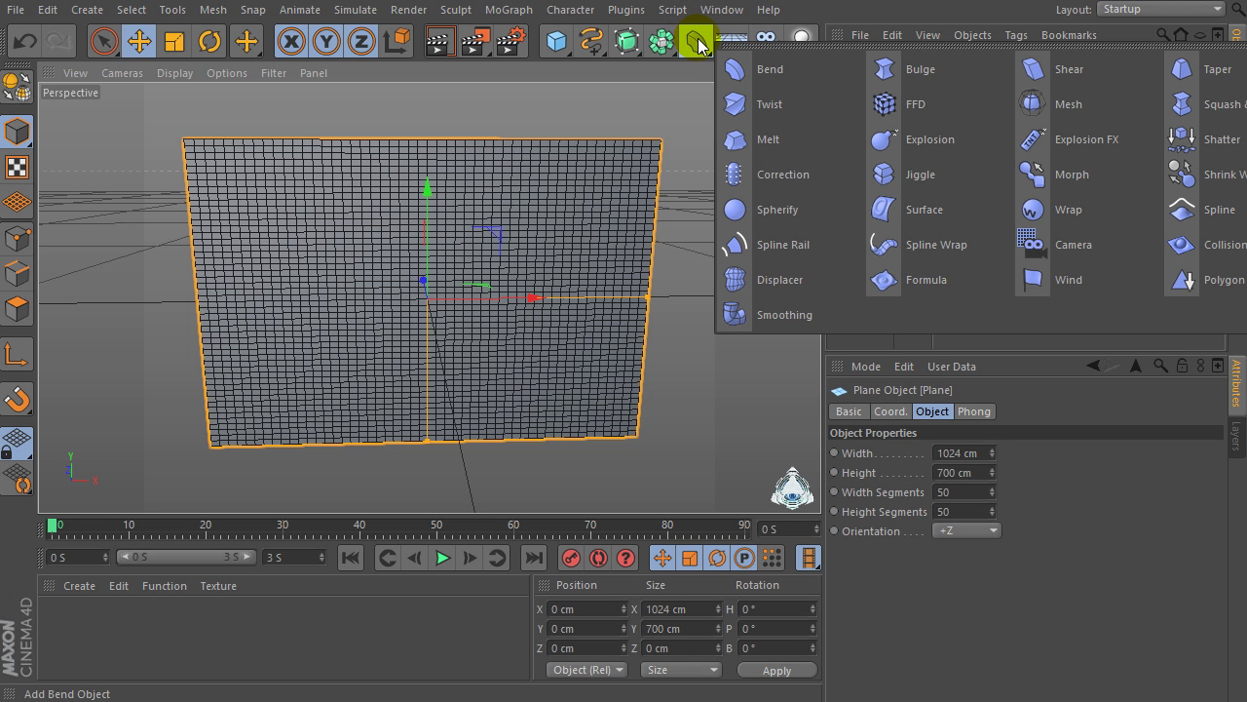
pyautogui.click(797, 282)
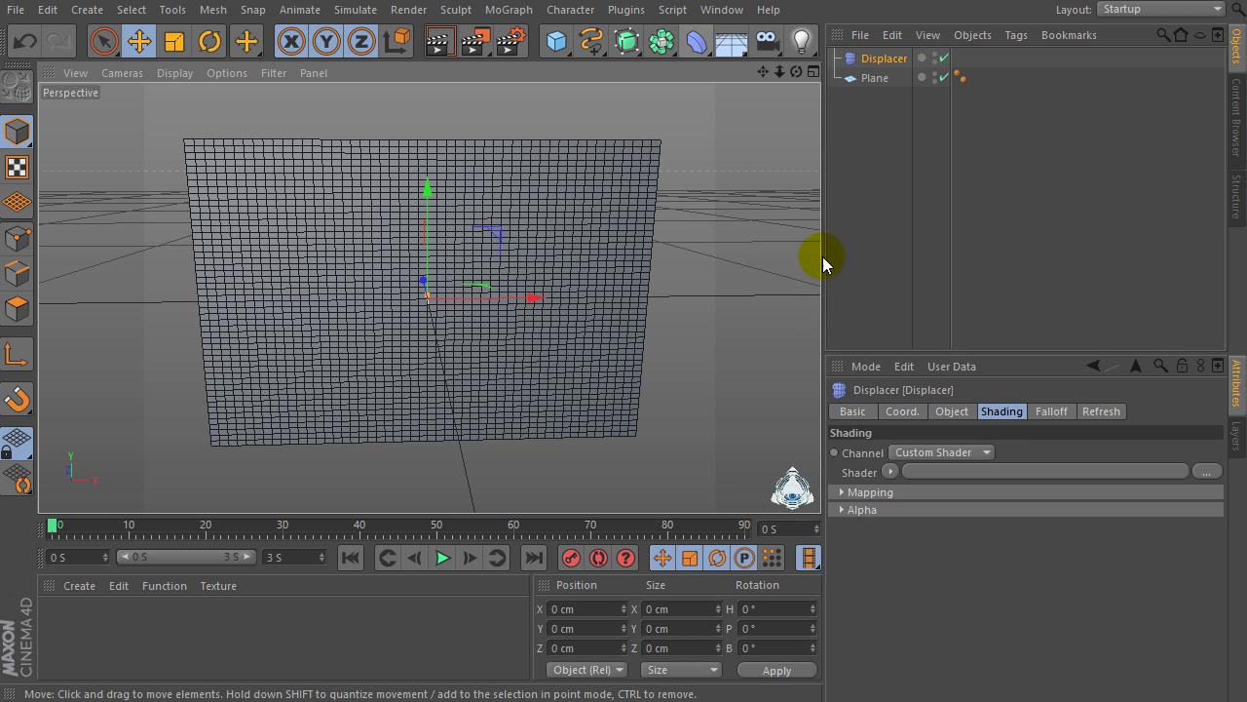
pyautogui.moveTo(886, 58); pyautogui.dragTo(880, 80)
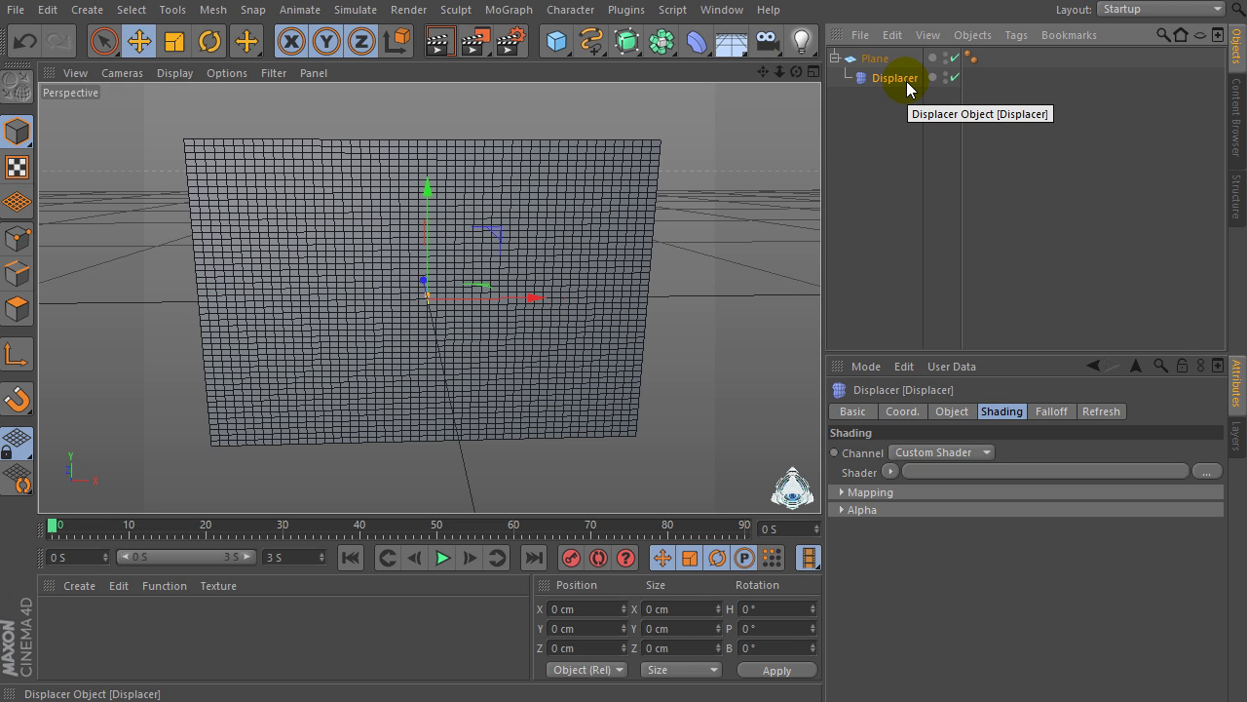
# Assign a Noise shader to the Displacer's shading.
pyautogui.click(960, 422)
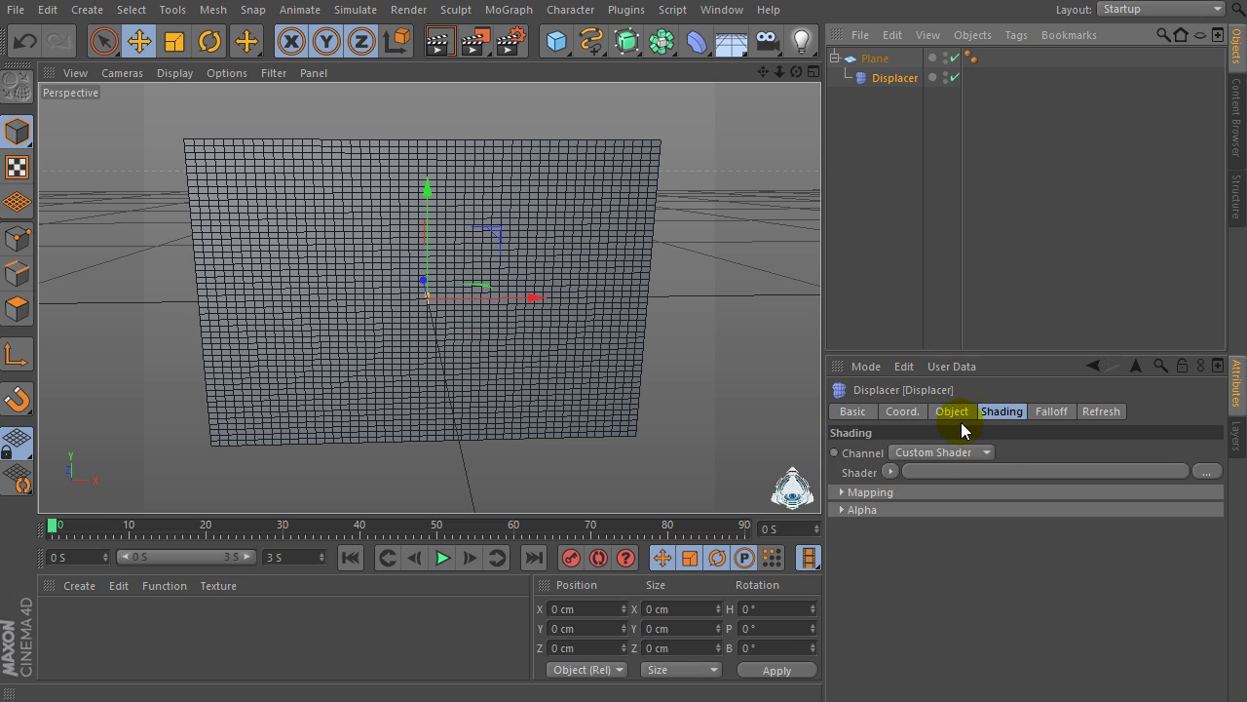
pyautogui.click(995, 412)
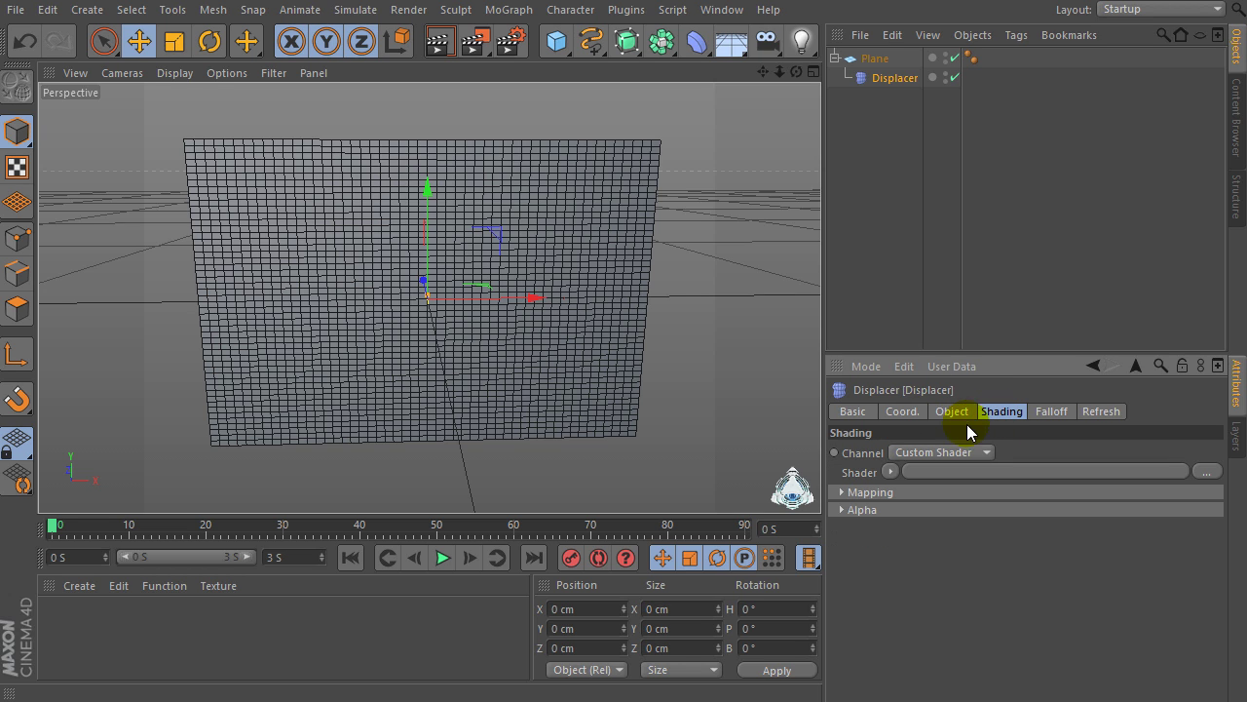
pyautogui.click(892, 470)
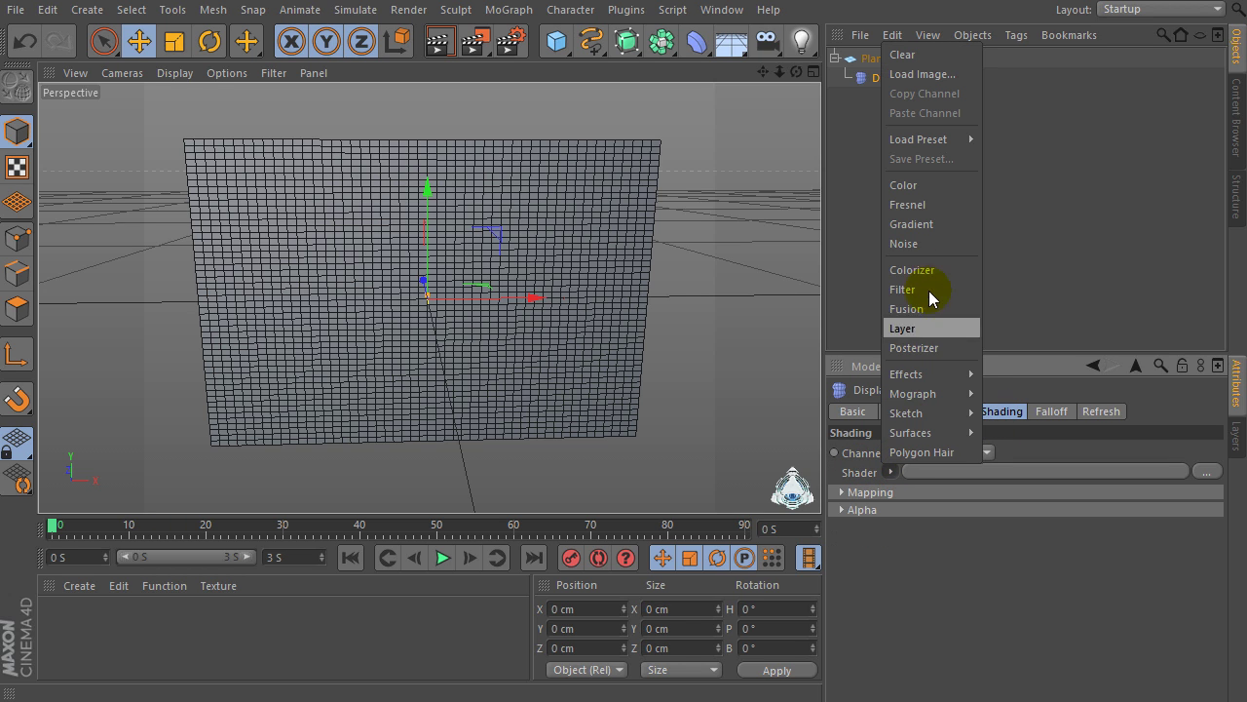
pyautogui.click(920, 245)
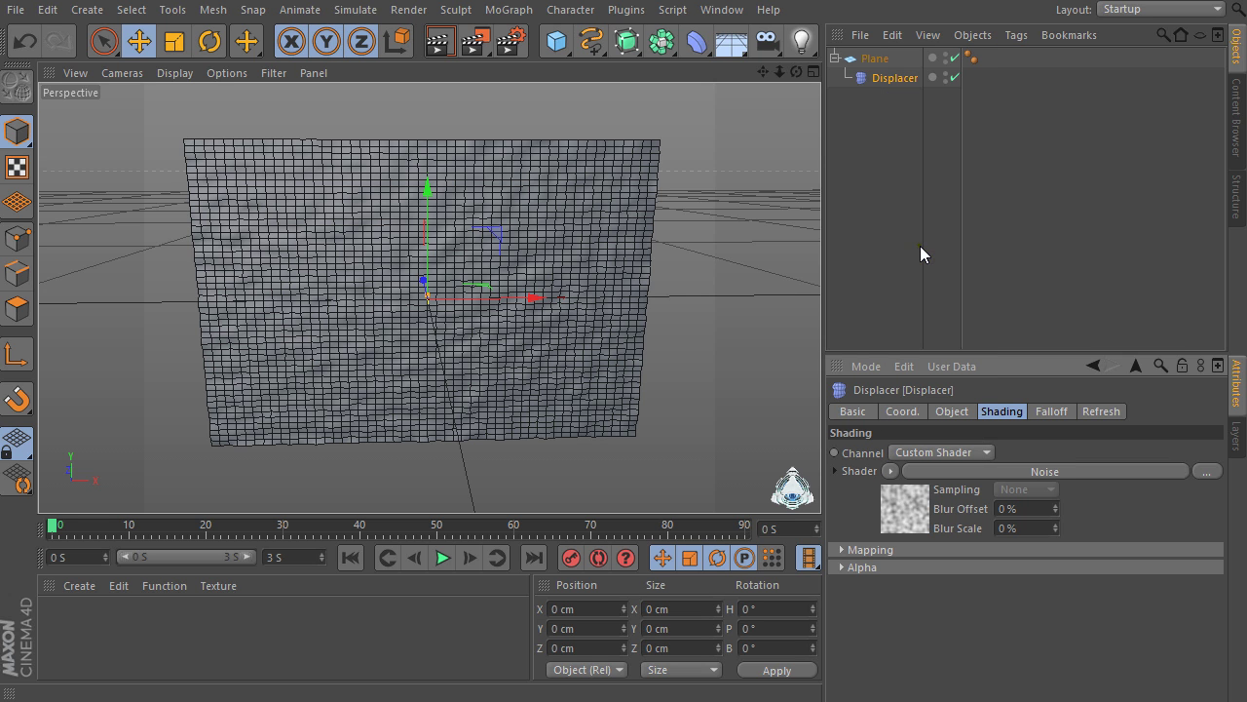
# Set the Noise shader's seed to 300, global scale to 250 %, and second relative scale value to 106 %.
pyautogui.click(915, 518)
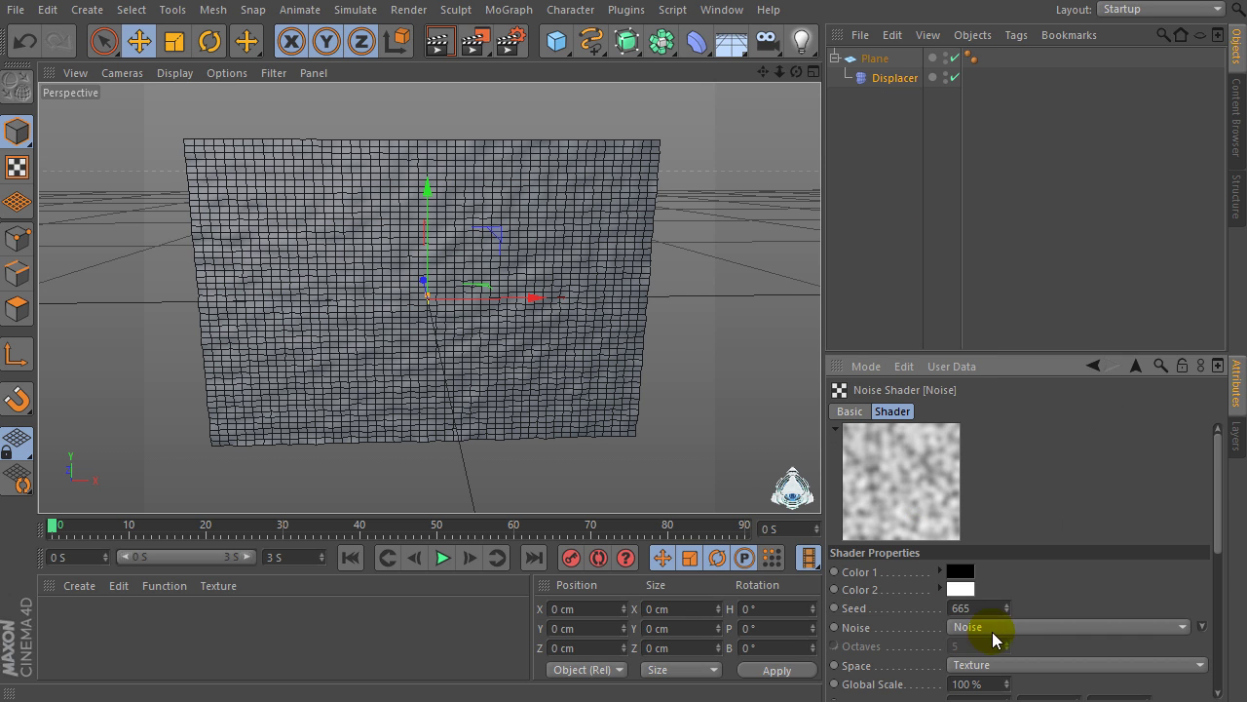
pyautogui.scroll(-3, 991, 634)
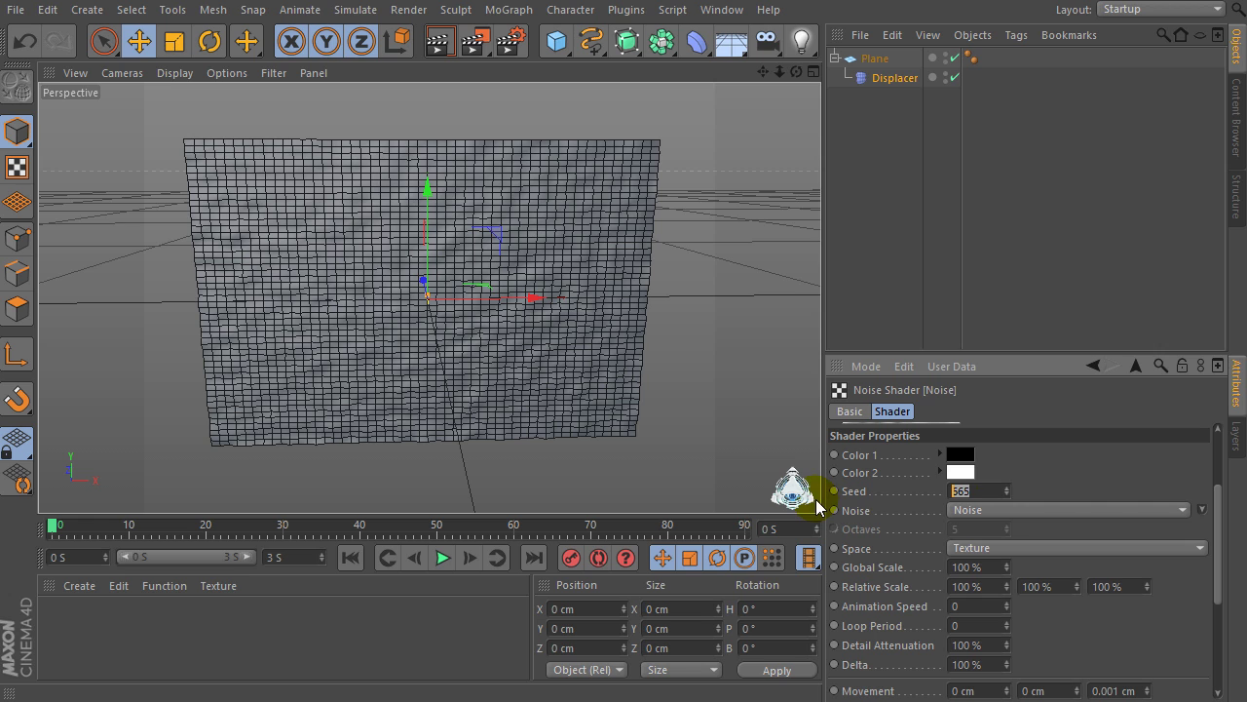
pyautogui.write('300')
pyautogui.press('Return')
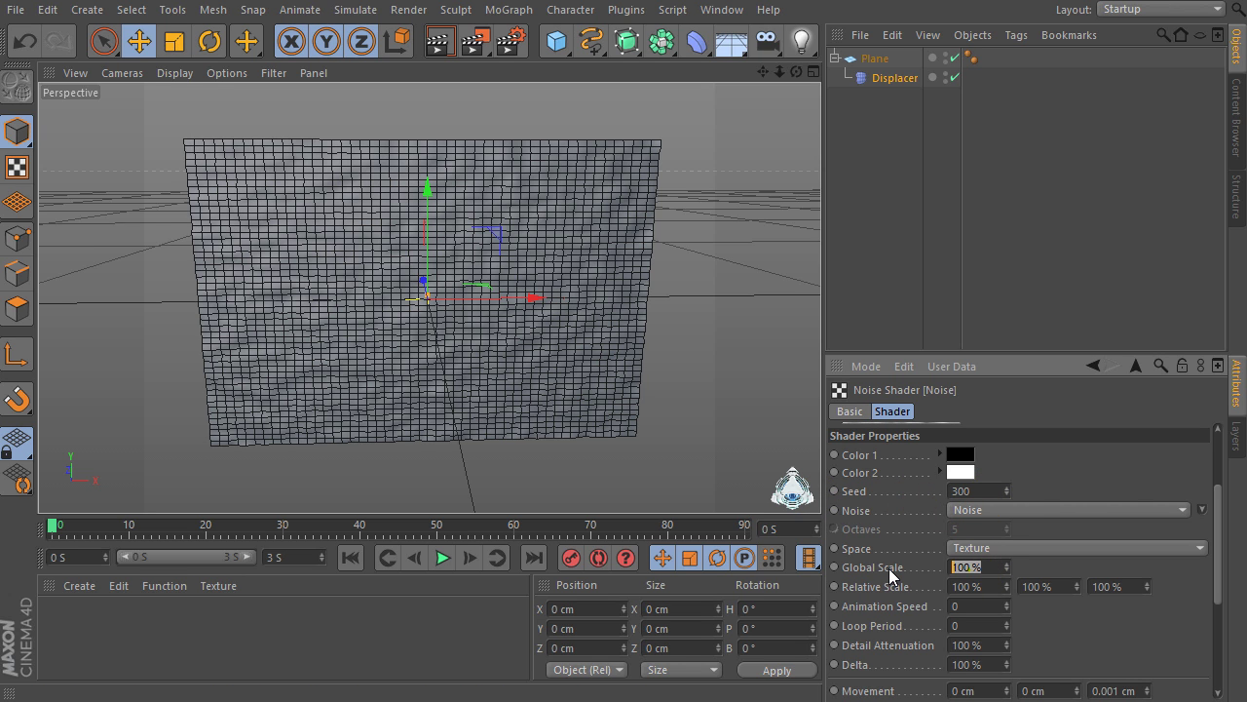
pyautogui.write('250')
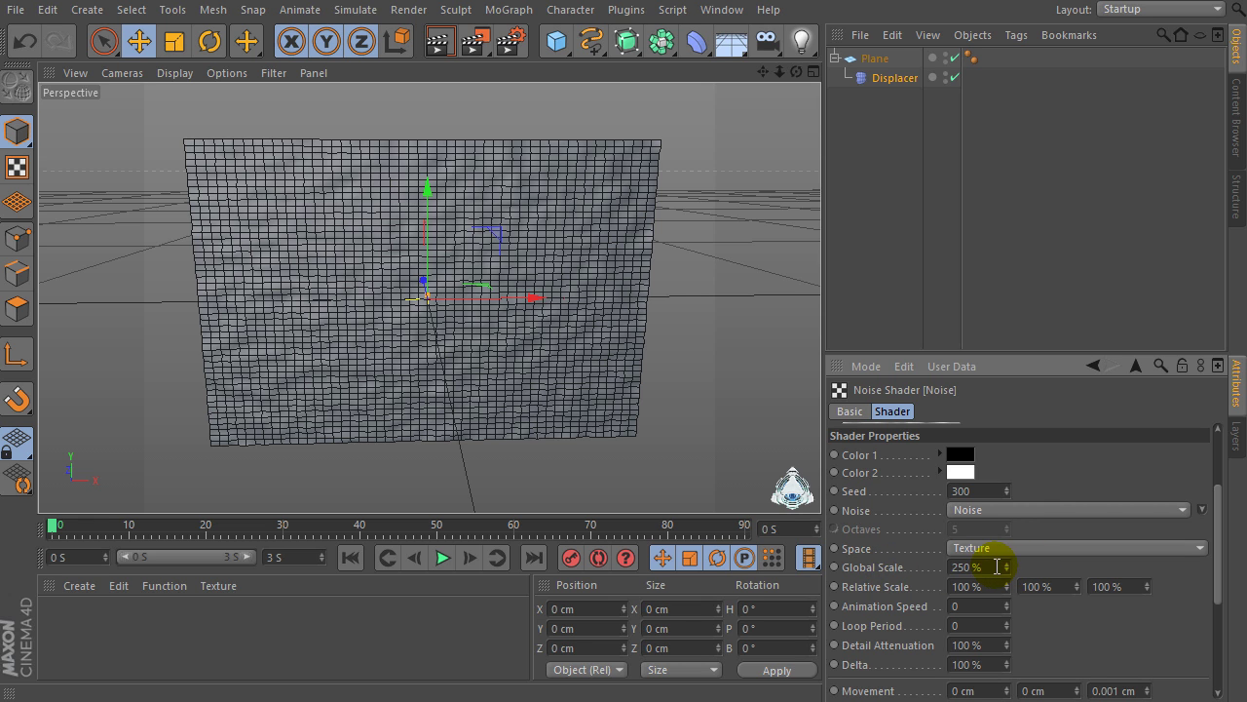
pyautogui.press('Return')
pyautogui.click(1021, 588)
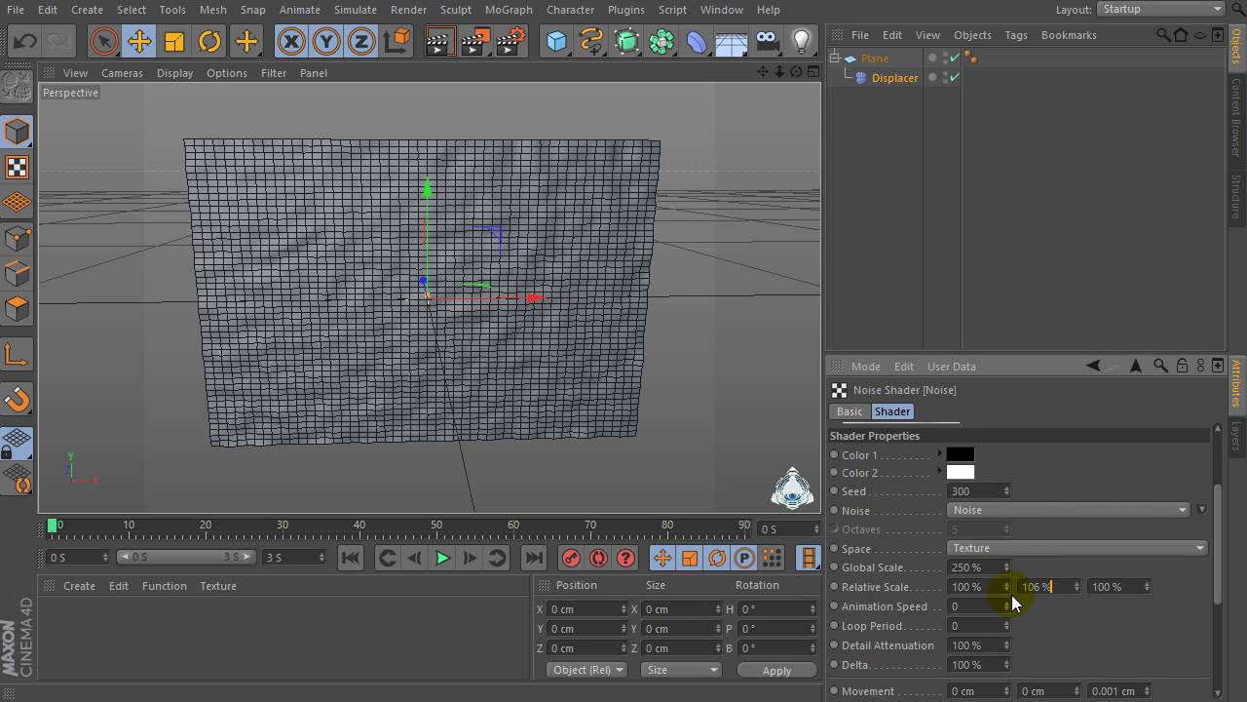
pyautogui.press('F5')
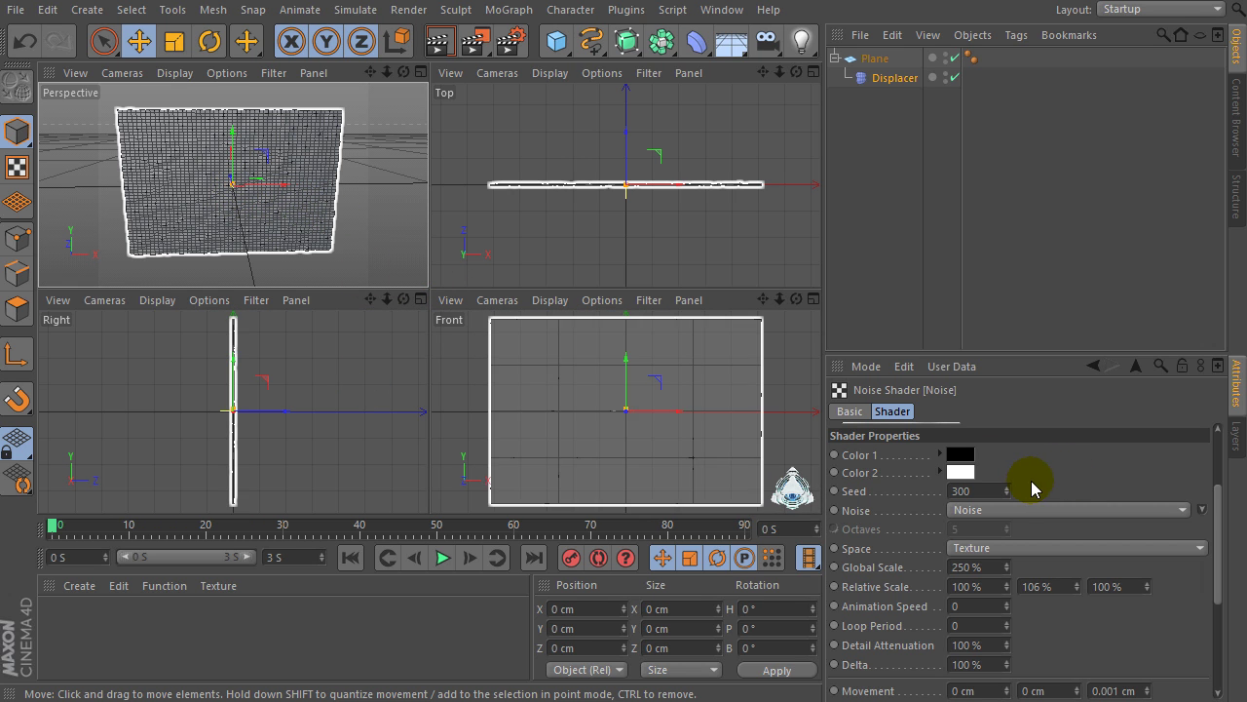
pyautogui.press('F1')
pyautogui.scroll(3, 1216, 515)
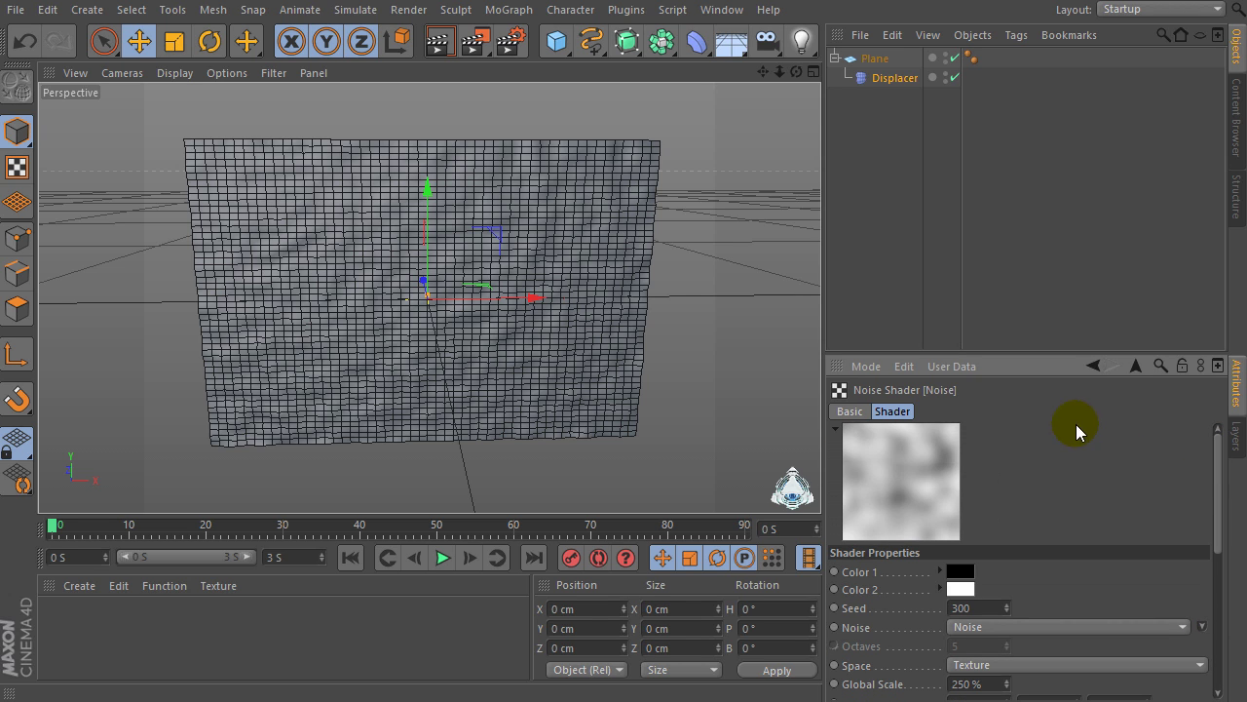
# Set the Displacer's strength to 105 % and its height to 150 cm.
pyautogui.click(1133, 367)
pyautogui.click(968, 413)
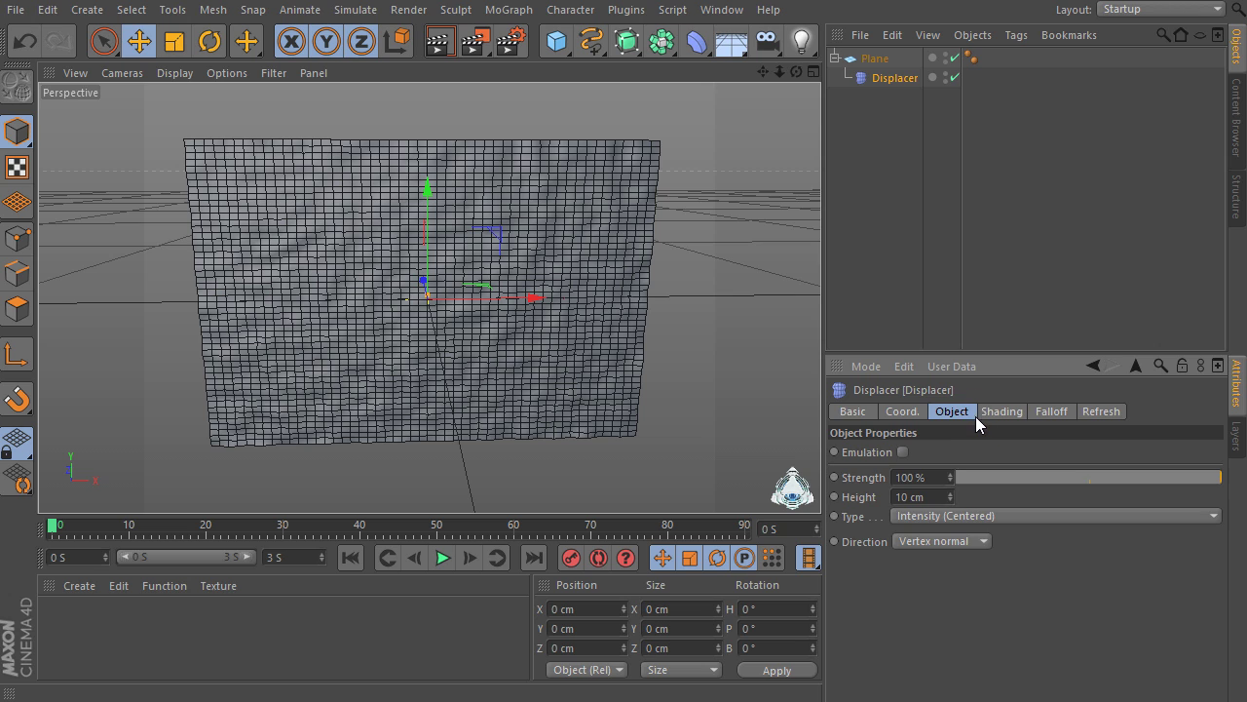
pyautogui.click(942, 477)
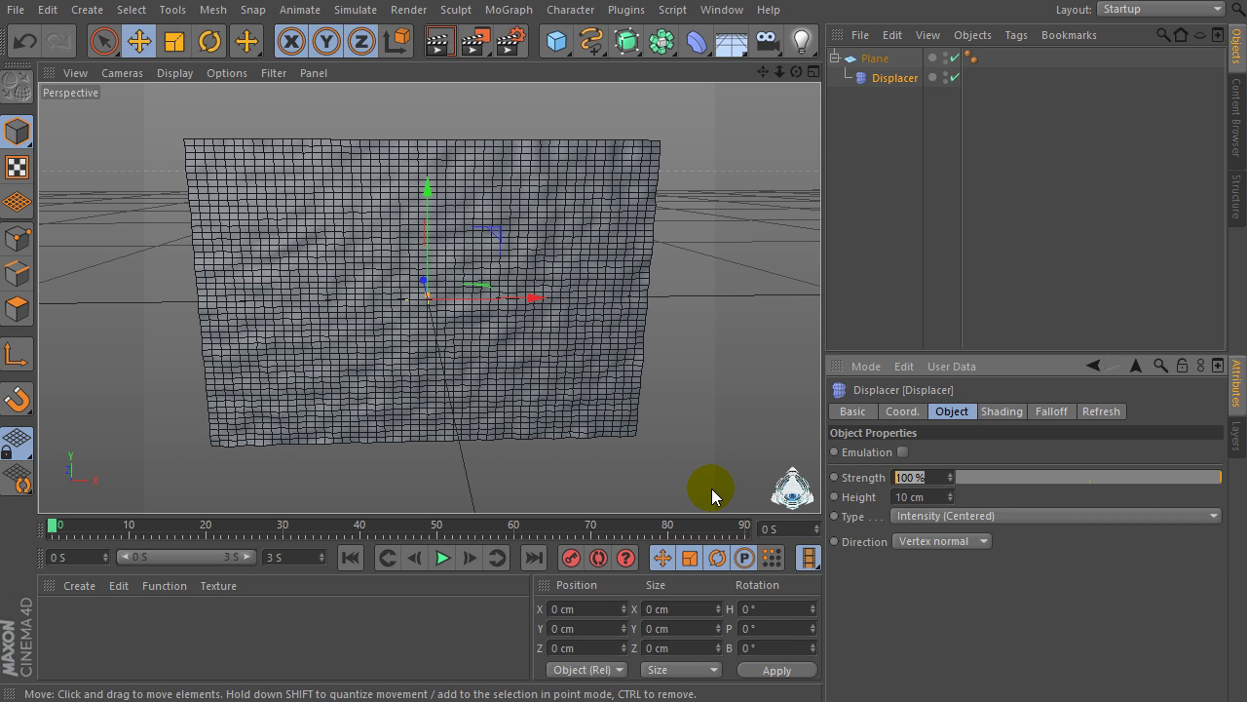
pyautogui.write('105')
pyautogui.click(914, 497)
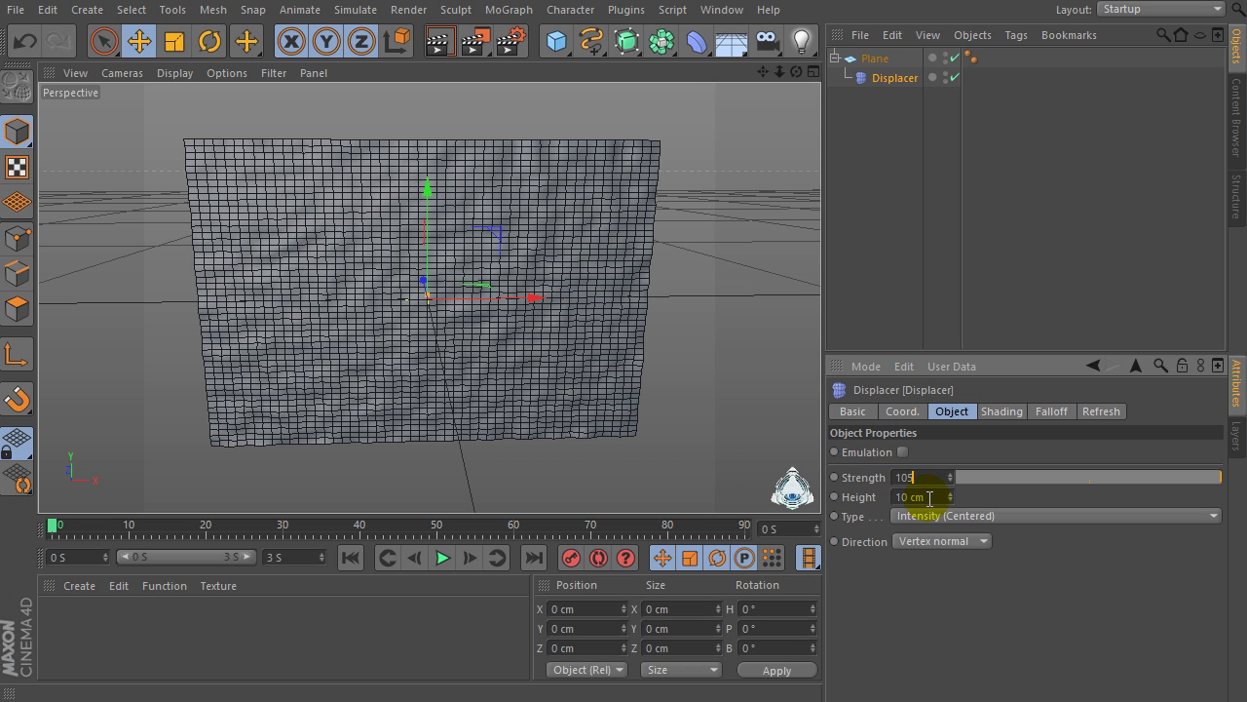
pyautogui.write('150')
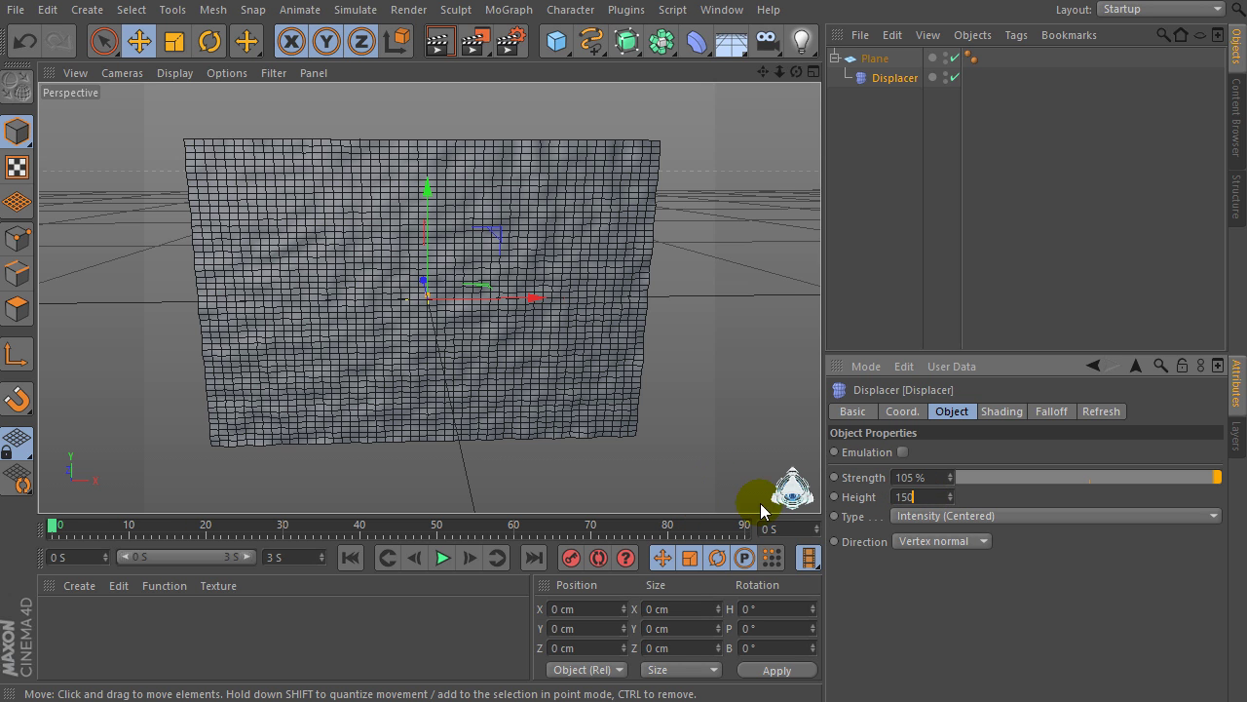
pyautogui.press('Return')
pyautogui.click(932, 498)
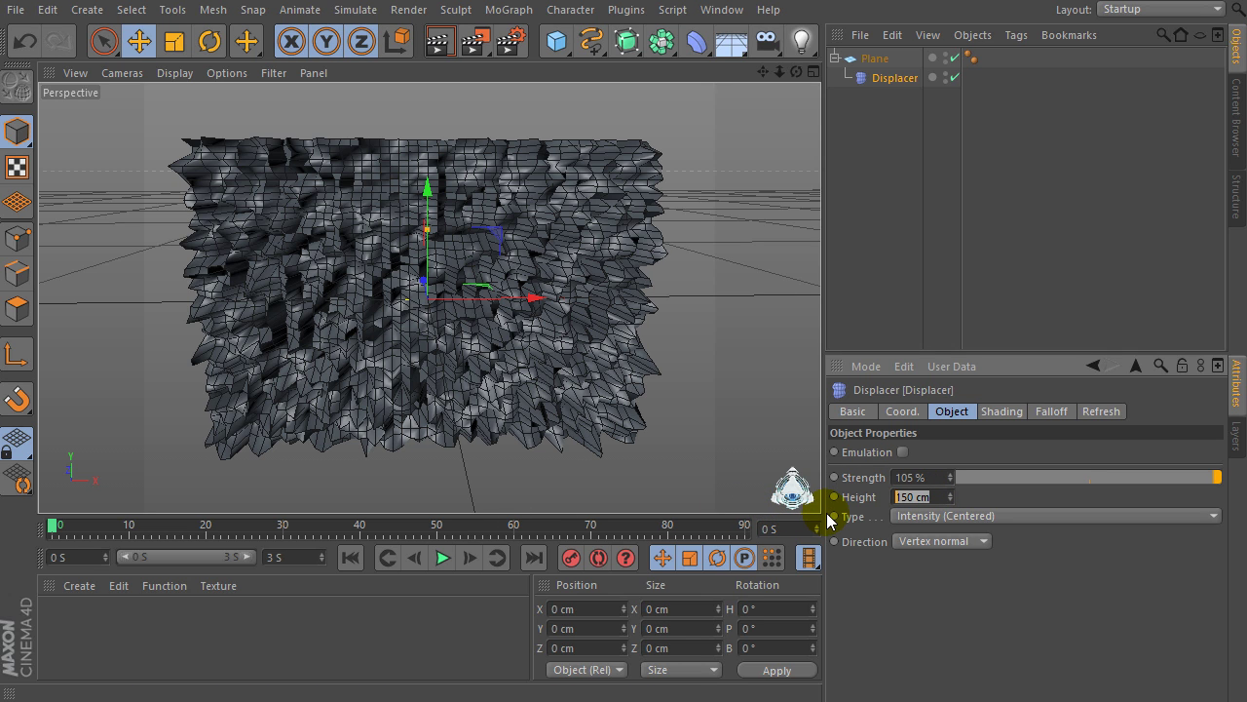
pyautogui.click(1051, 556)
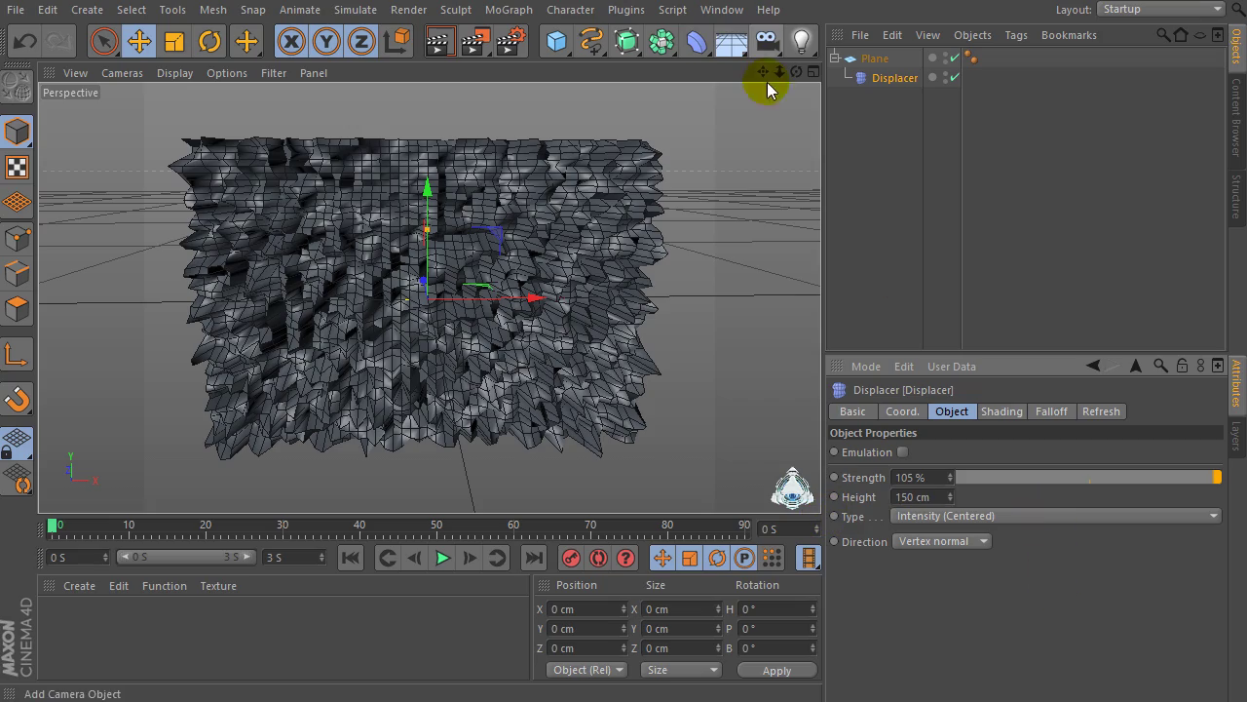
# Add a Polygon Reduction deformer and place it under the plane, below the Displacer.
pyautogui.moveTo(796, 72); pyautogui.dragTo(804, 98)
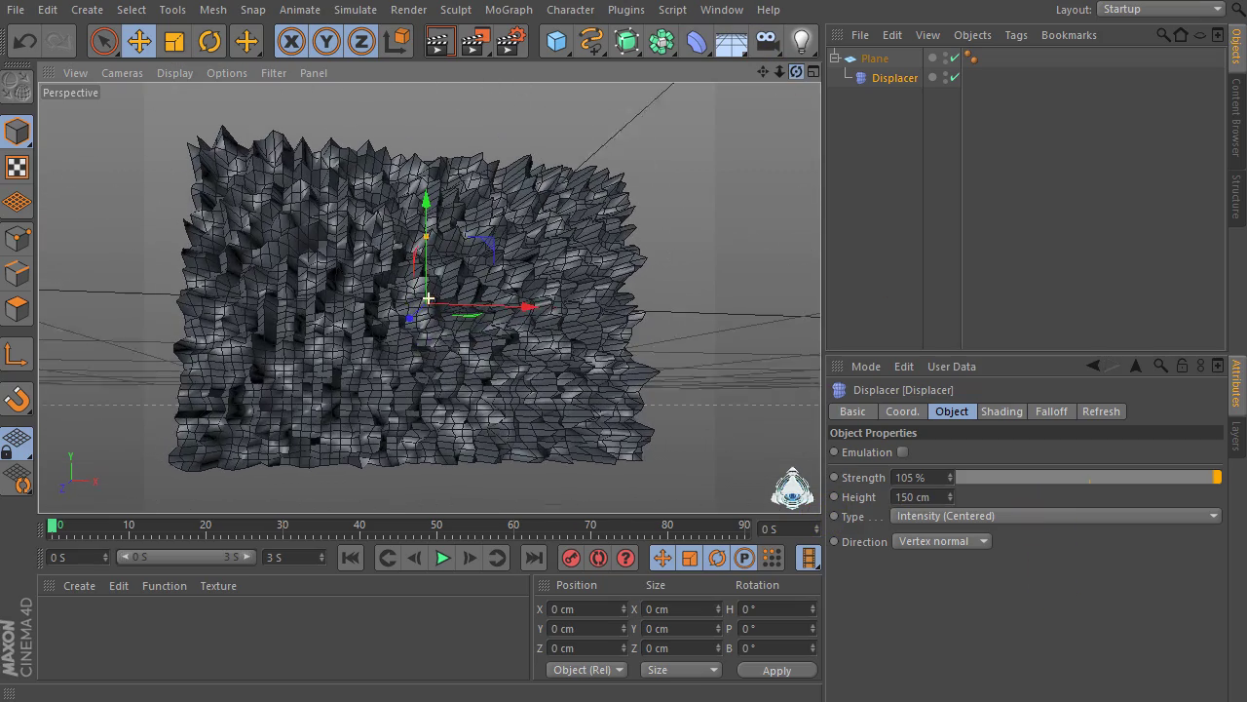
pyautogui.moveTo(428, 298); pyautogui.dragTo(451, 290)
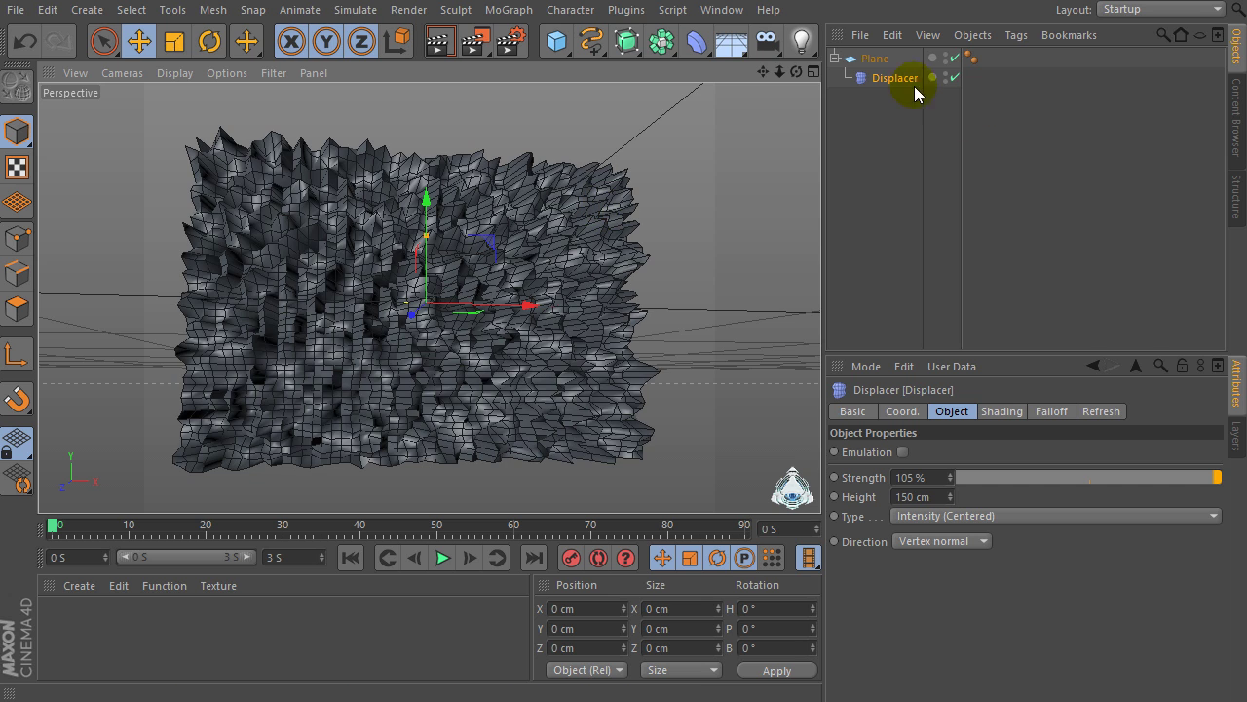
pyautogui.click(695, 43)
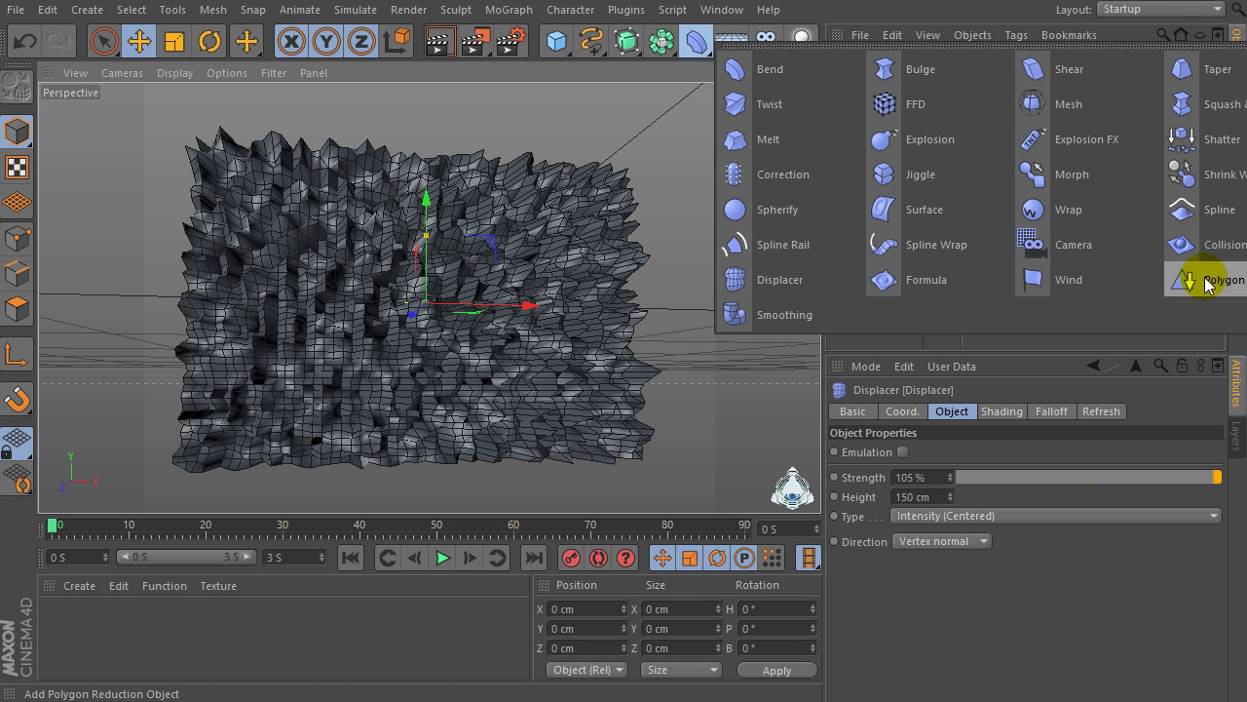
pyautogui.moveTo(1206, 282); pyautogui.dragTo(1206, 282)
pyautogui.moveTo(899, 68)
pyautogui.mouseDown()
pyautogui.moveTo(896, 55)
pyautogui.moveTo(891, 126)
pyautogui.moveTo(882, 114)
pyautogui.moveTo(900, 89)
pyautogui.mouseUp()
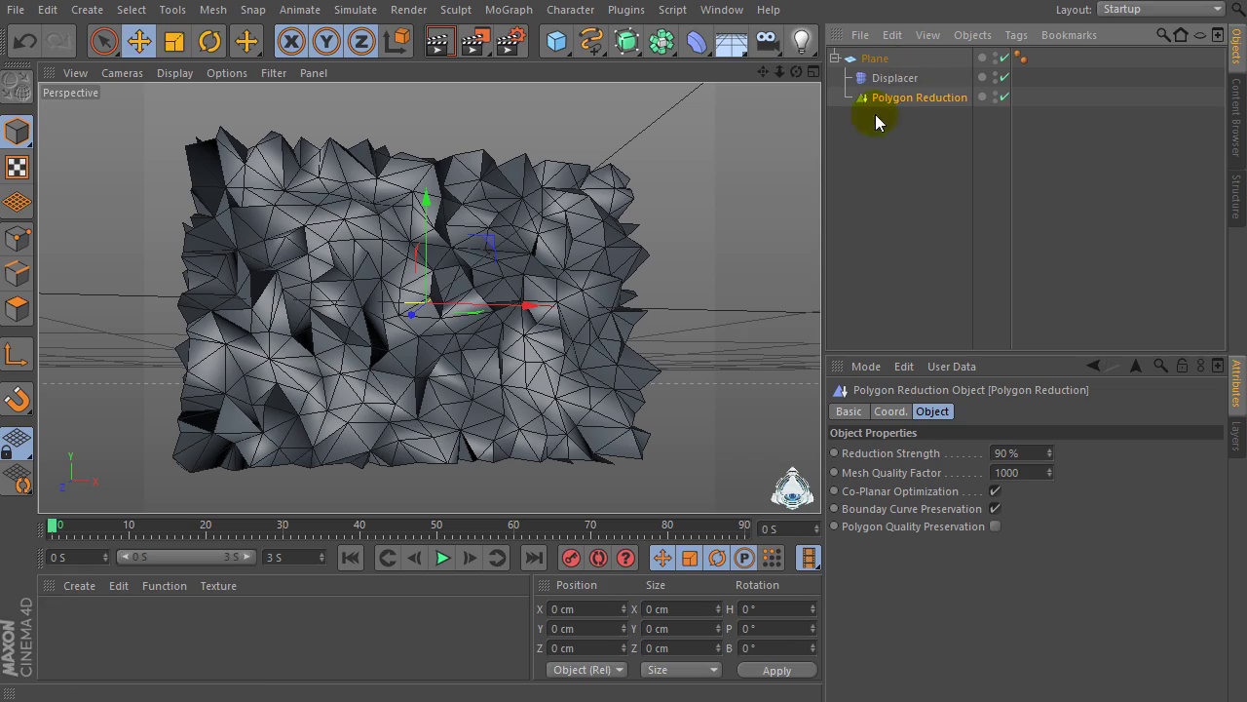
pyautogui.moveTo(803, 75); pyautogui.dragTo(822, 111)
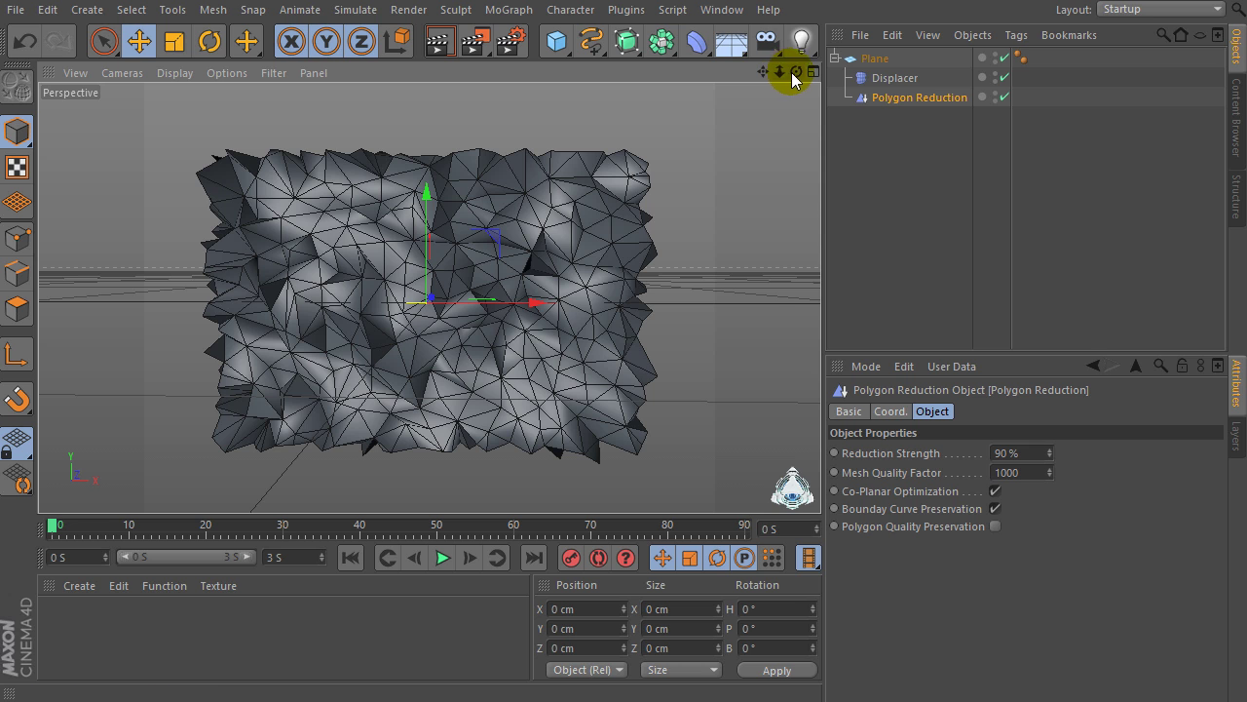
# Add a MoText object and move it in front of the faceted plane, to about Z -116 cm.
pyautogui.moveTo(796, 72); pyautogui.dragTo(800, 64)
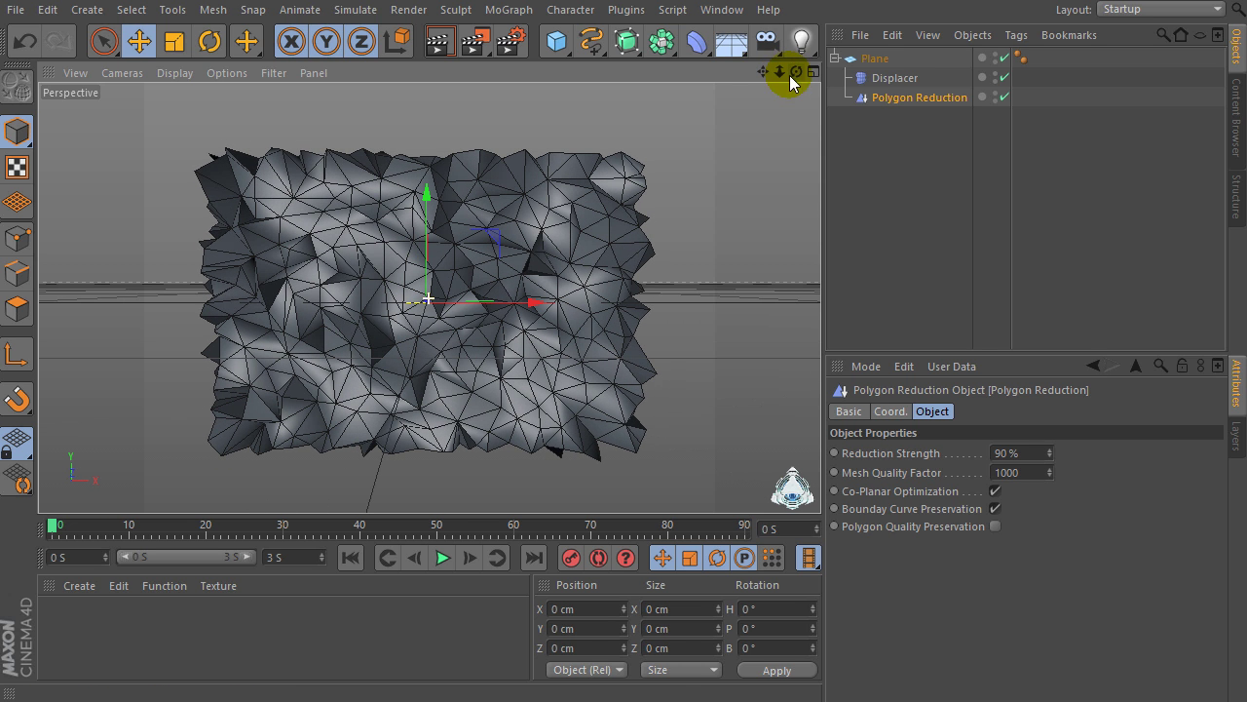
pyautogui.click(508, 11)
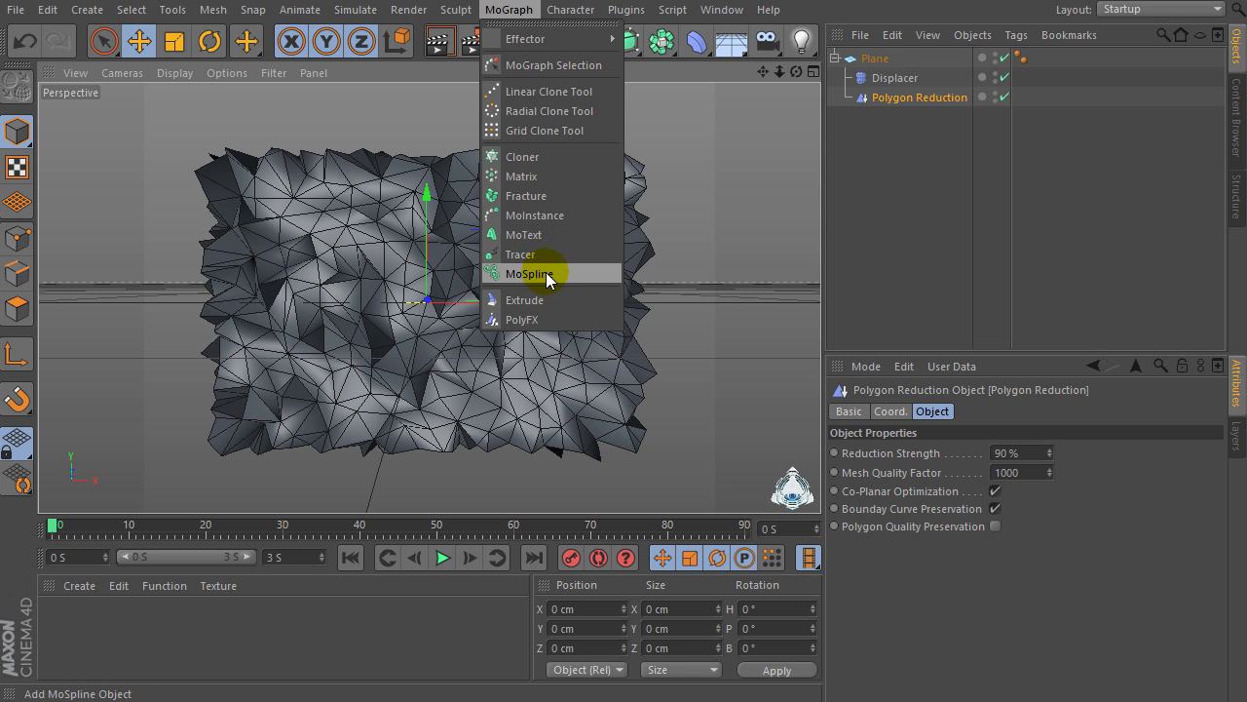
pyautogui.click(546, 237)
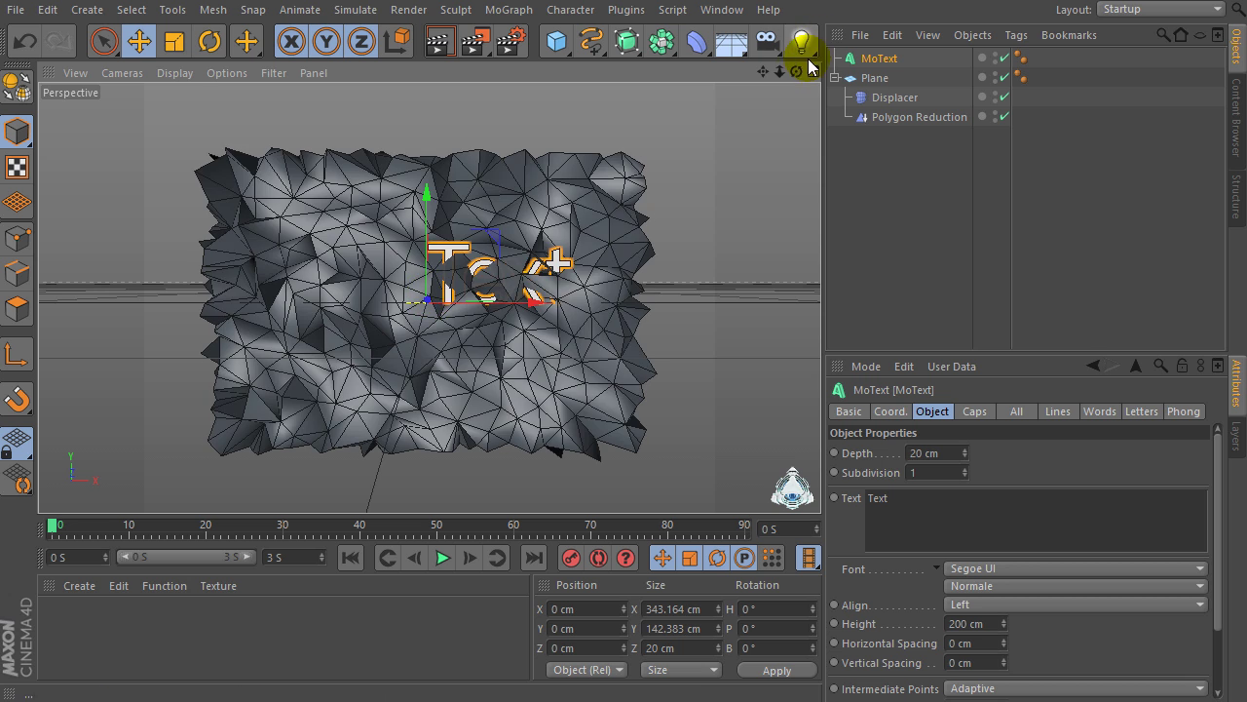
pyautogui.moveTo(797, 71); pyautogui.dragTo(711, 126)
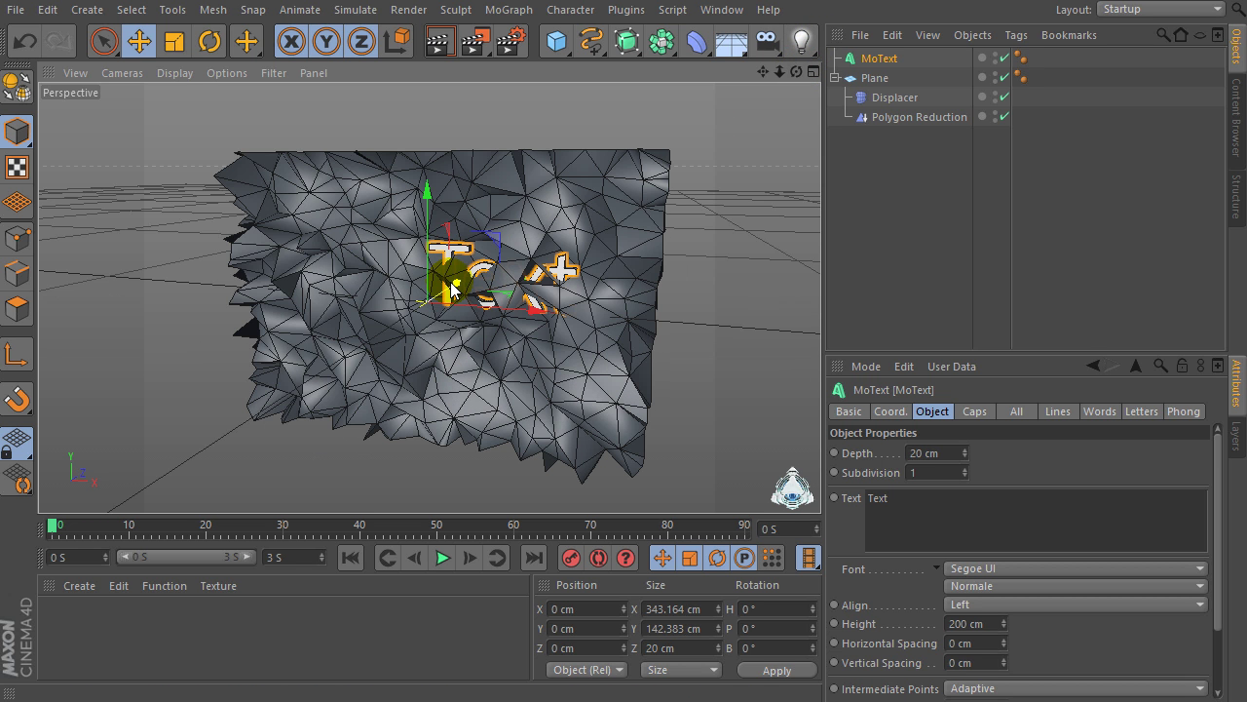
pyautogui.moveTo(451, 285); pyautogui.dragTo(434, 296)
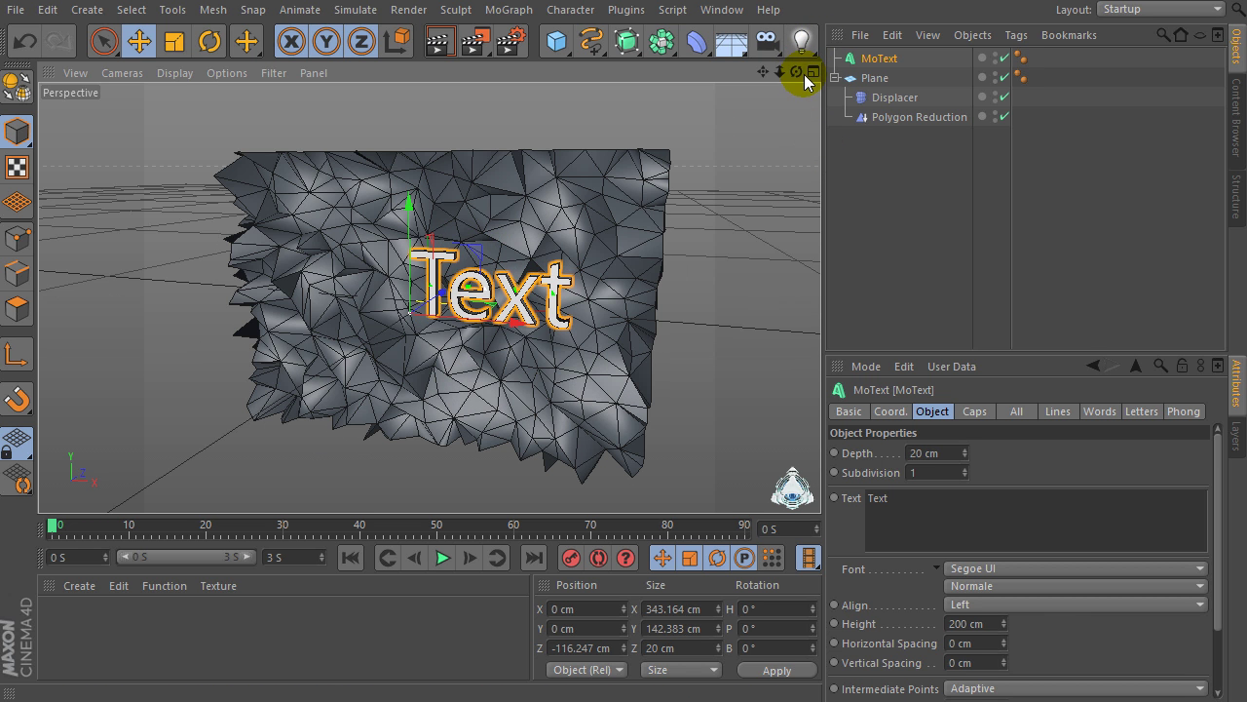
pyautogui.moveTo(796, 72); pyautogui.dragTo(796, 76)
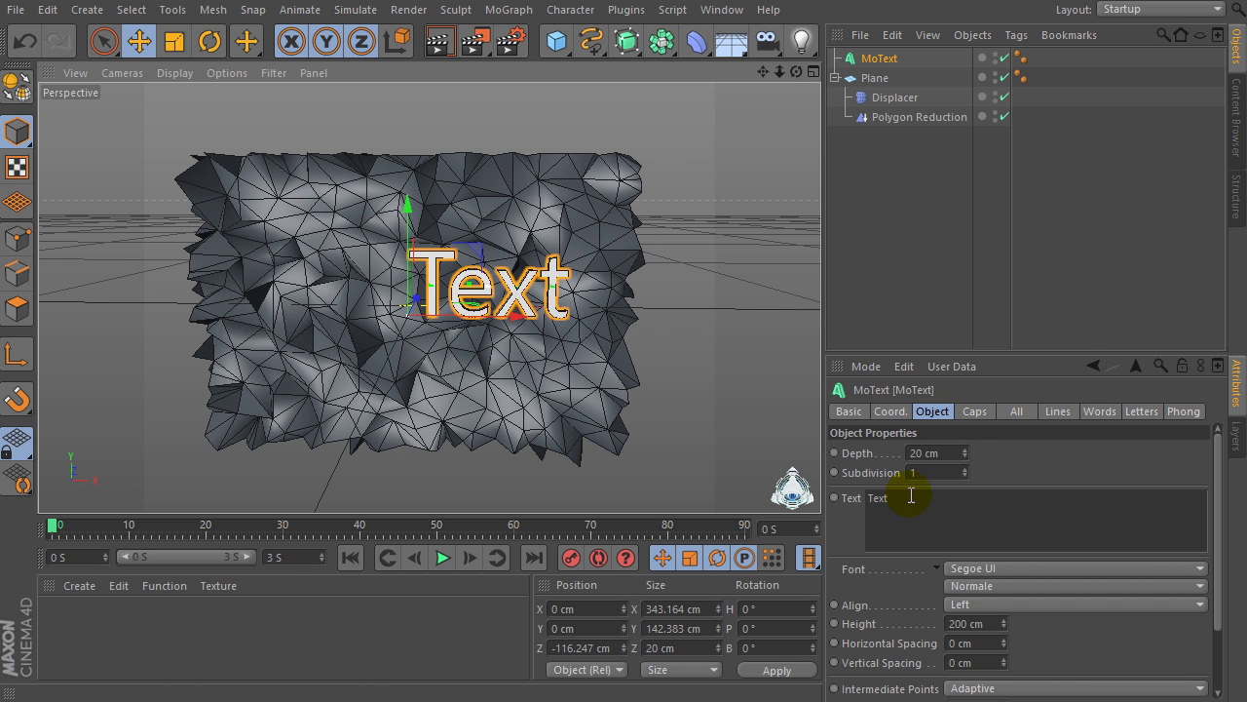
# Set the MoText's depth to 250 cm and its font to Geometos Rounded.
pyautogui.click(952, 454)
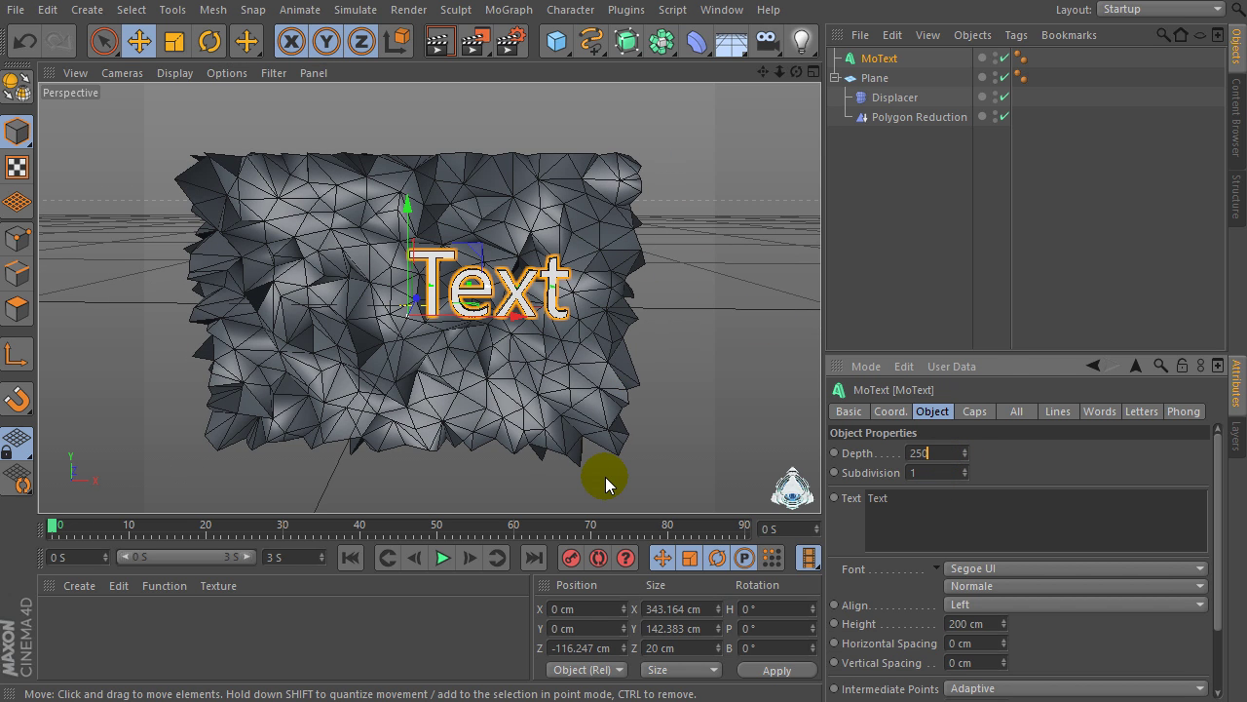
pyautogui.write('250')
pyautogui.press('Return')
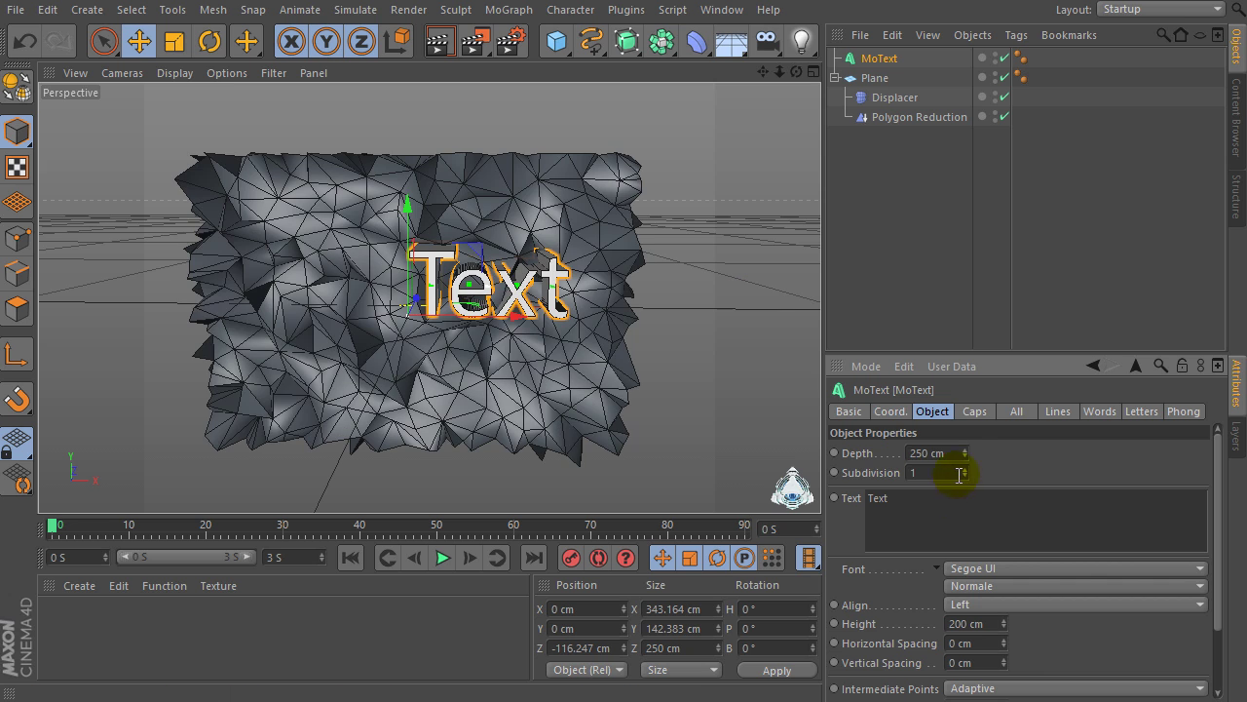
pyautogui.click(959, 567)
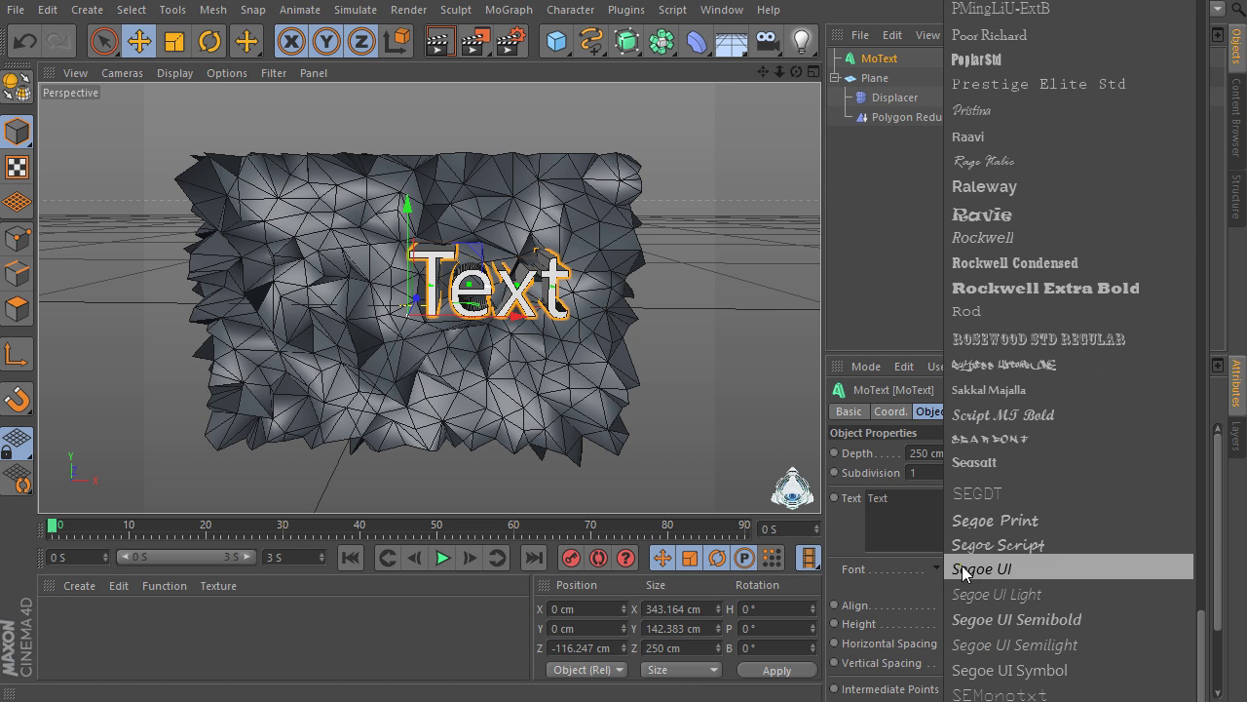
pyautogui.scroll(20, 1029, 368)
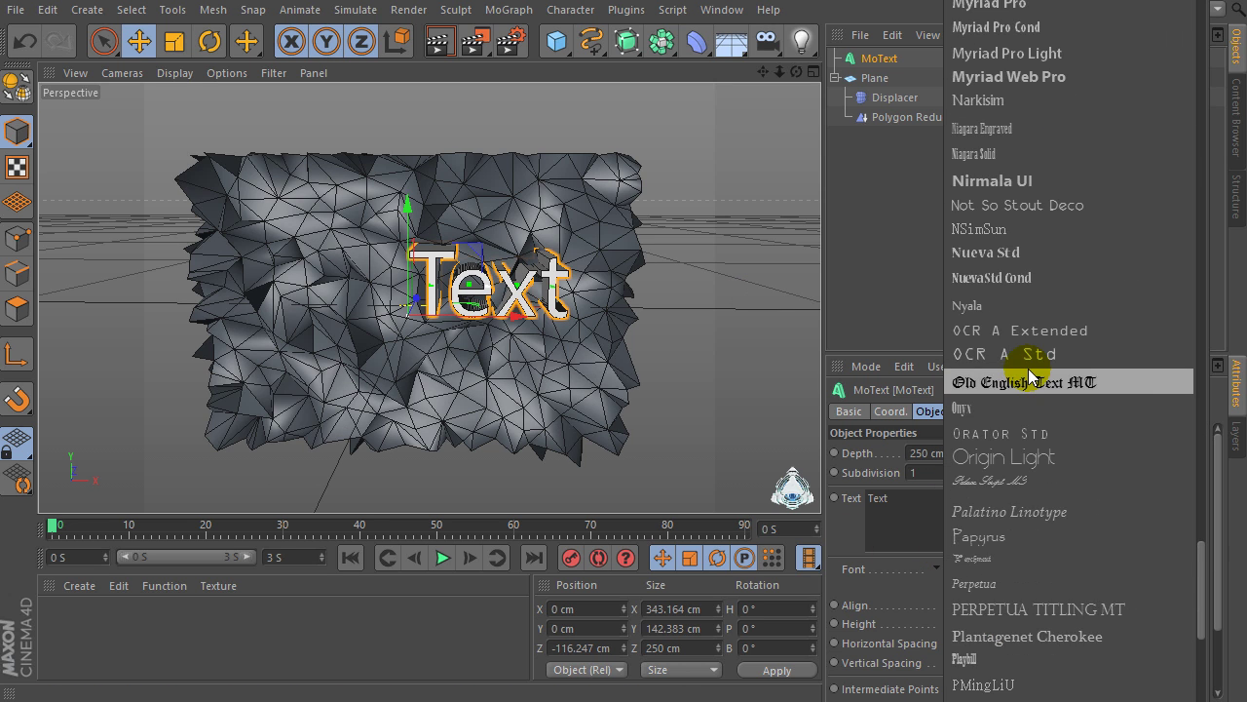
pyautogui.scroll(20, 1028, 369)
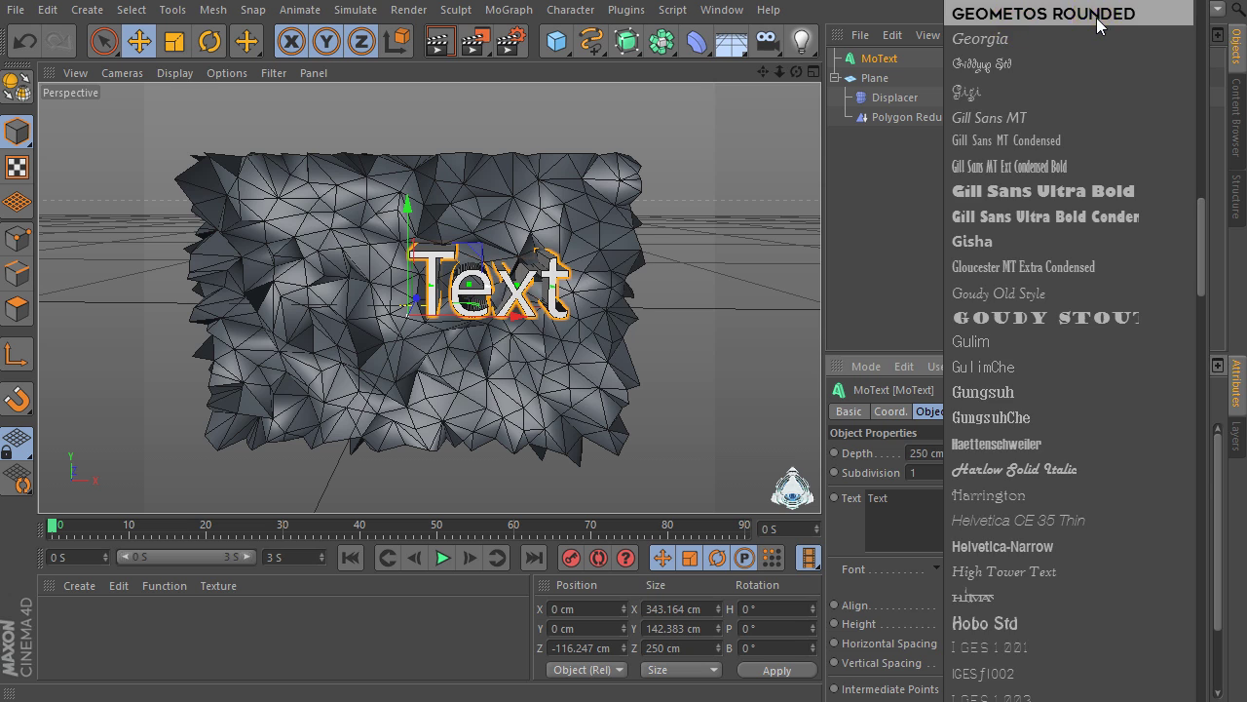
pyautogui.click(1016, 20)
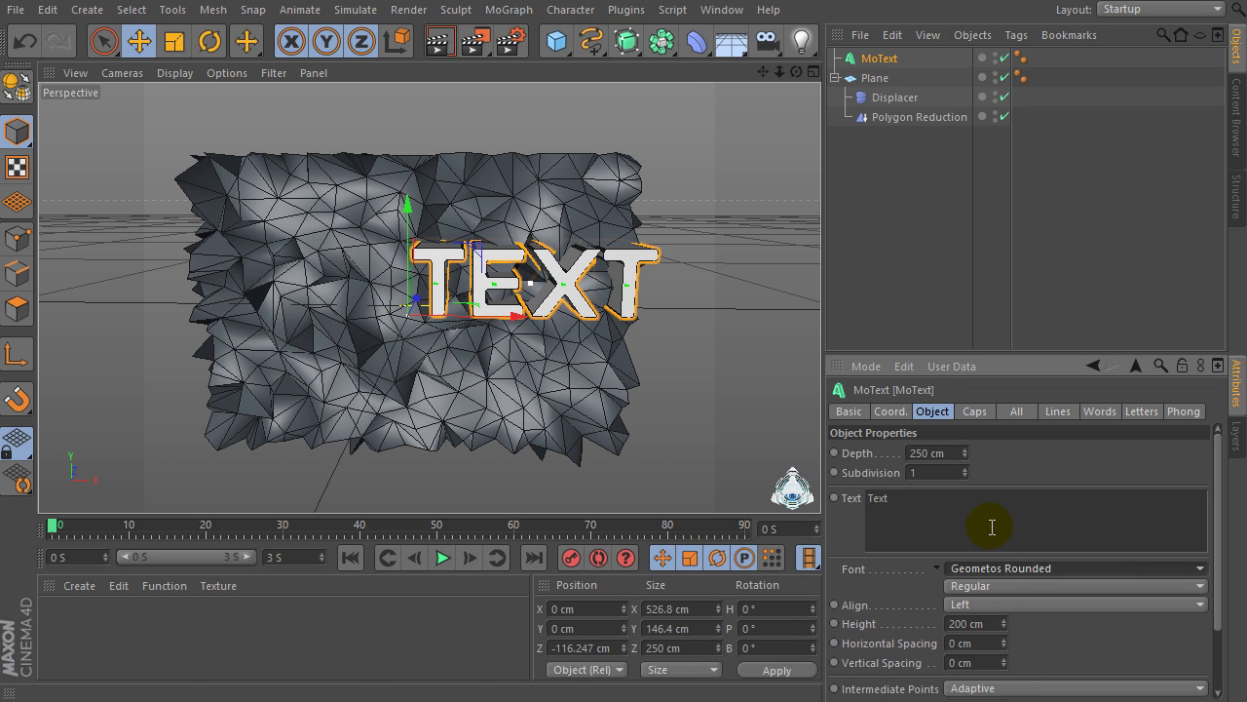
# Change the MoText's text to LW and move it to about X -115 cm, Y -40 cm.
pyautogui.moveTo(999, 515); pyautogui.dragTo(646, 516)
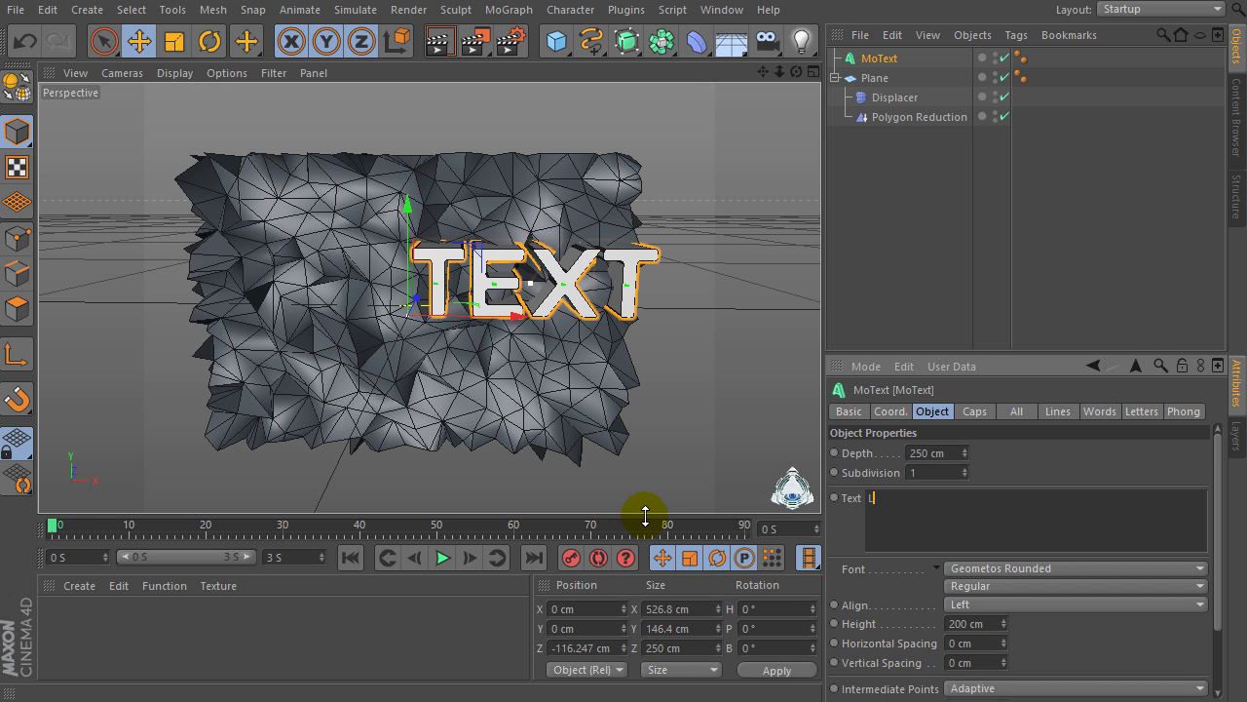
pyautogui.click(916, 281)
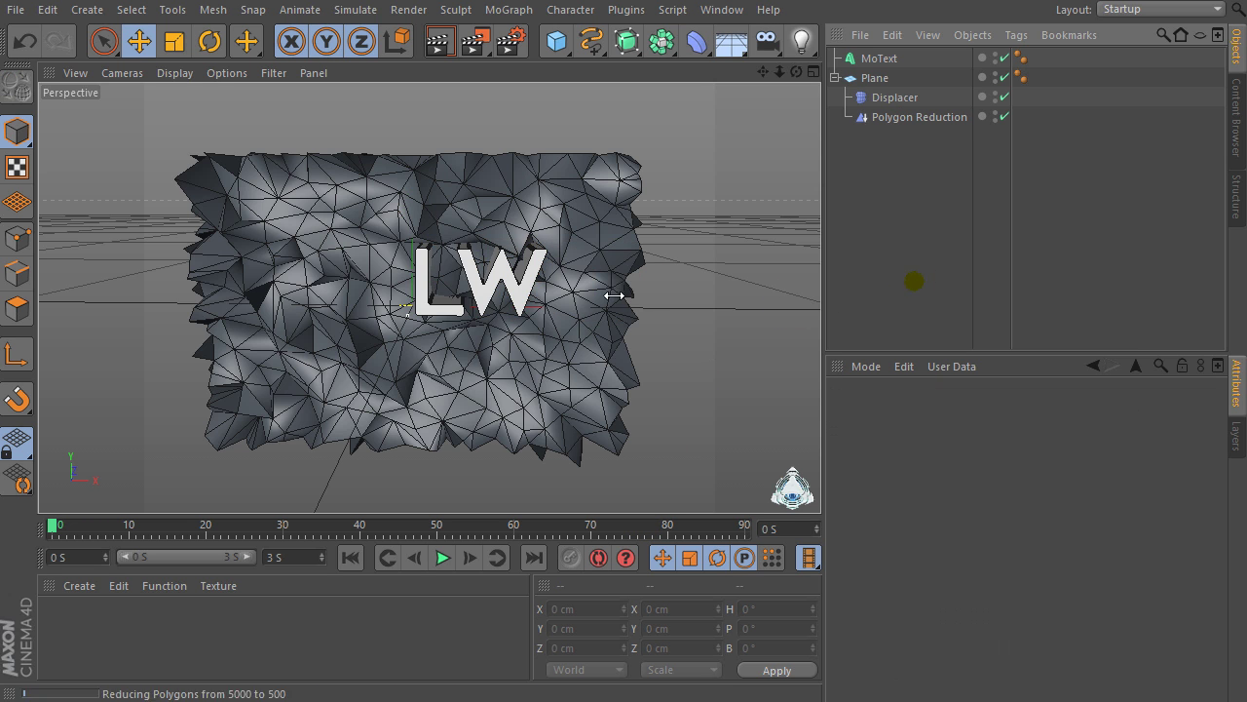
pyautogui.click(875, 57)
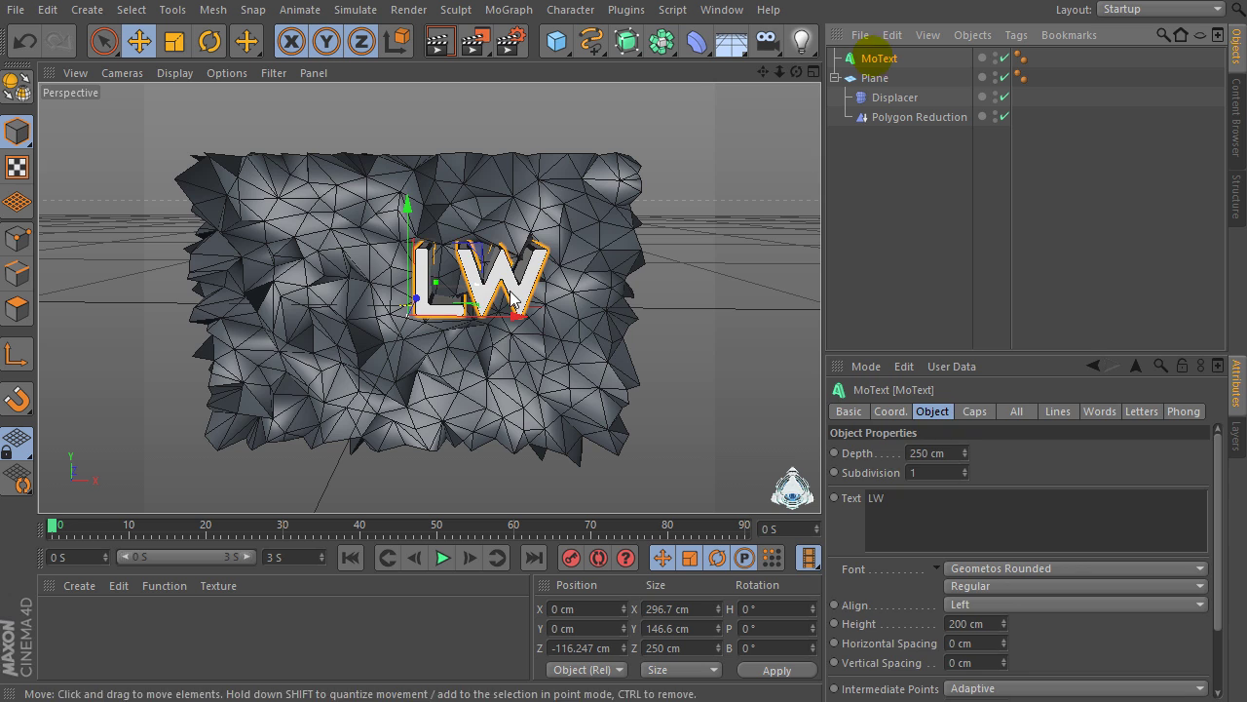
pyautogui.moveTo(520, 329); pyautogui.dragTo(469, 323)
pyautogui.moveTo(357, 195); pyautogui.dragTo(351, 222)
# Set the MoText's height to 150 cm.
pyautogui.click(950, 501)
pyautogui.moveTo(921, 498); pyautogui.dragTo(704, 506)
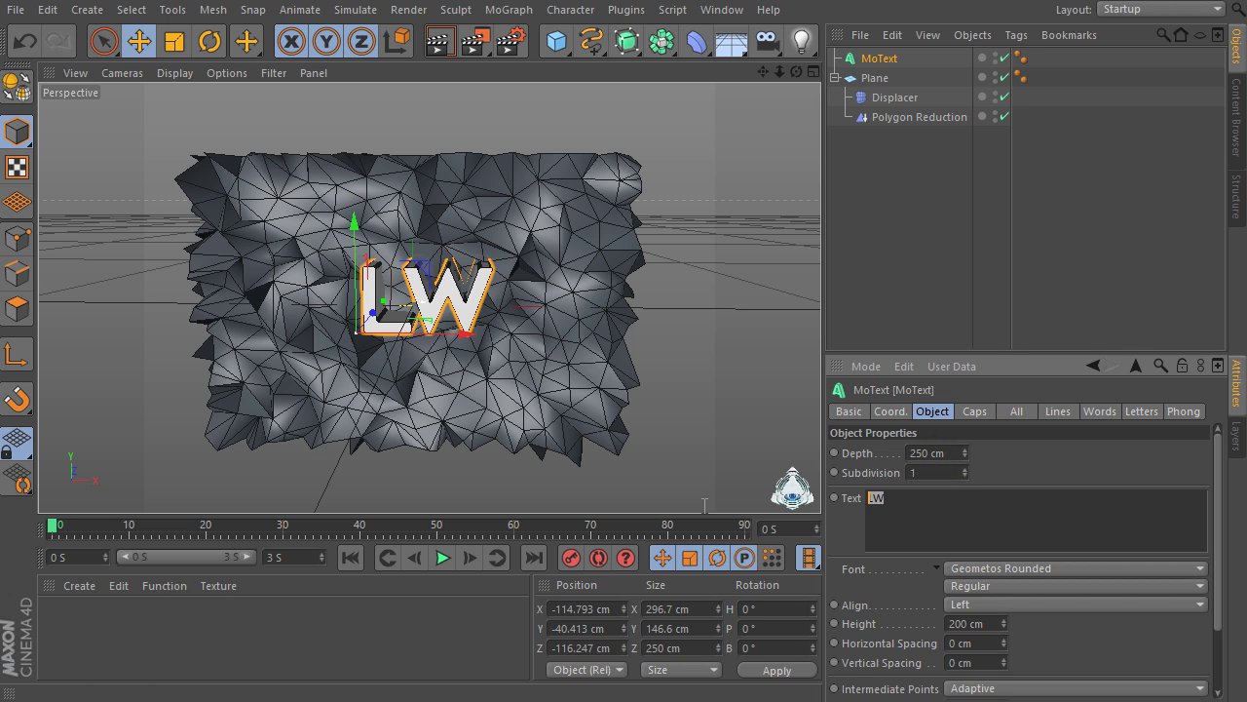
pyautogui.write('150')
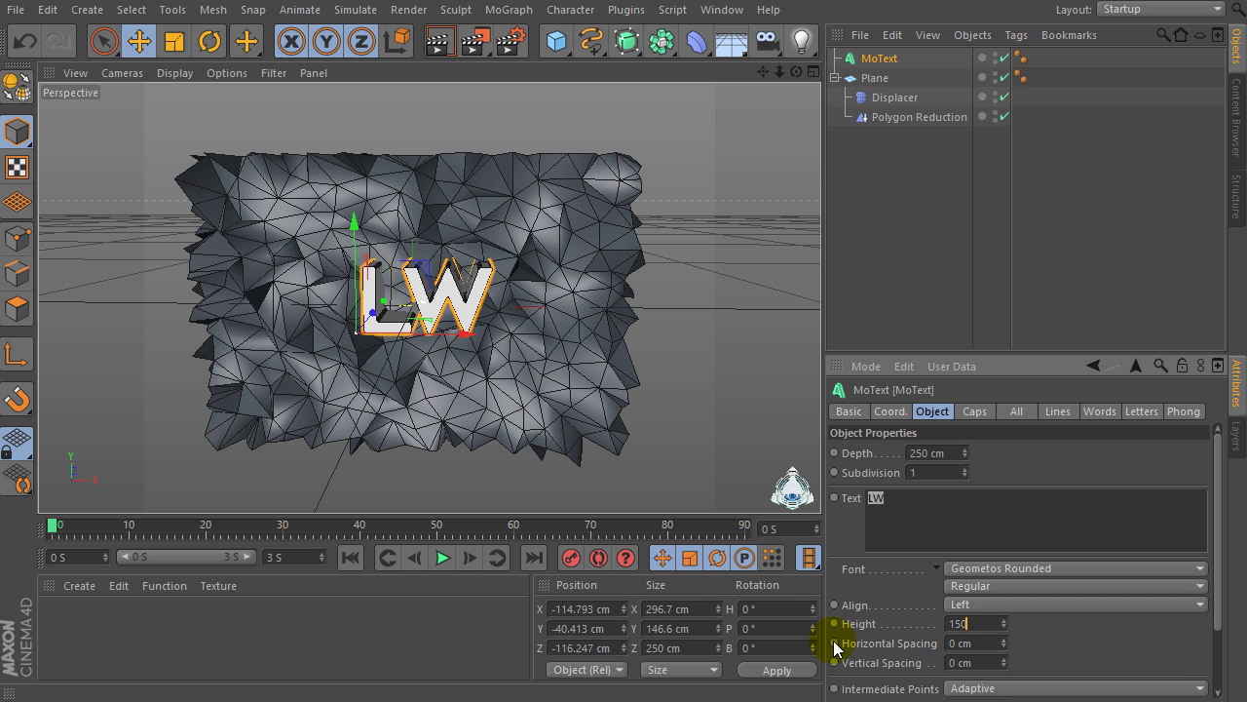
pyautogui.press('Return')
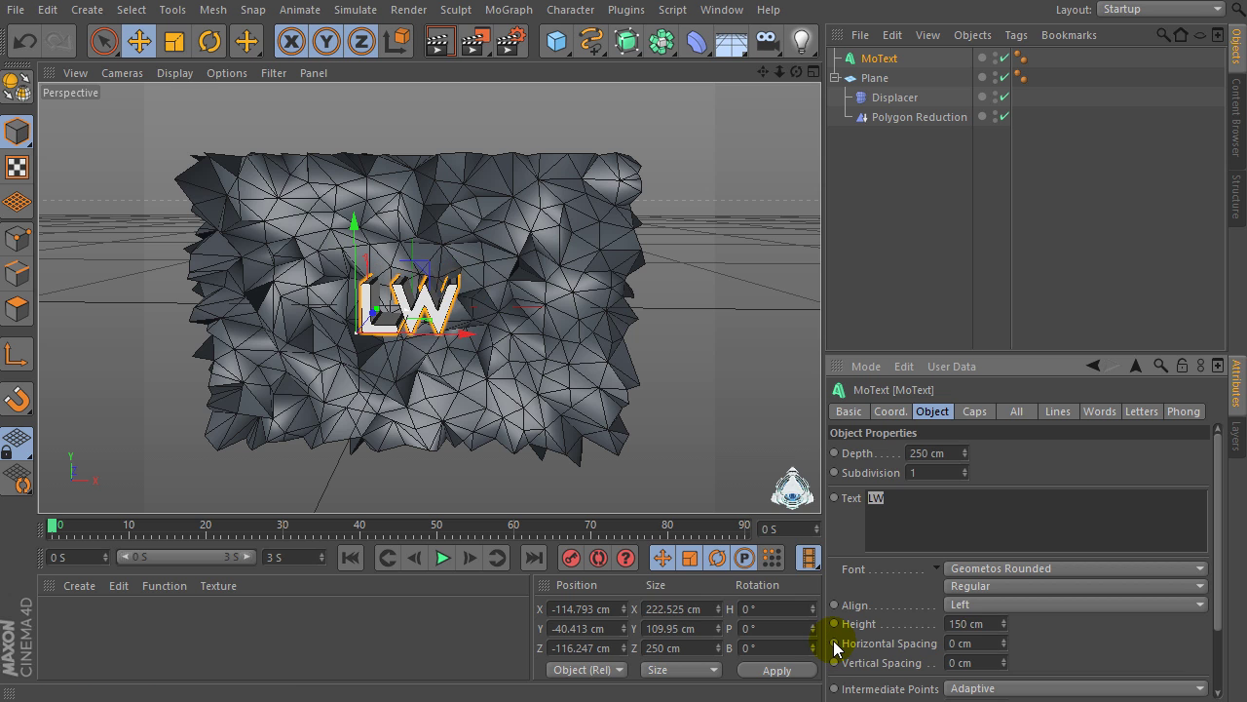
# Reposition the LW text in front of the plane's center, at about X -92 cm, Y -29 cm, Z -148 cm.
pyautogui.moveTo(479, 336); pyautogui.dragTo(481, 324)
pyautogui.moveTo(367, 231); pyautogui.dragTo(361, 212)
pyautogui.scroll(2, 494, 259)
pyautogui.scroll(2, 494, 259)
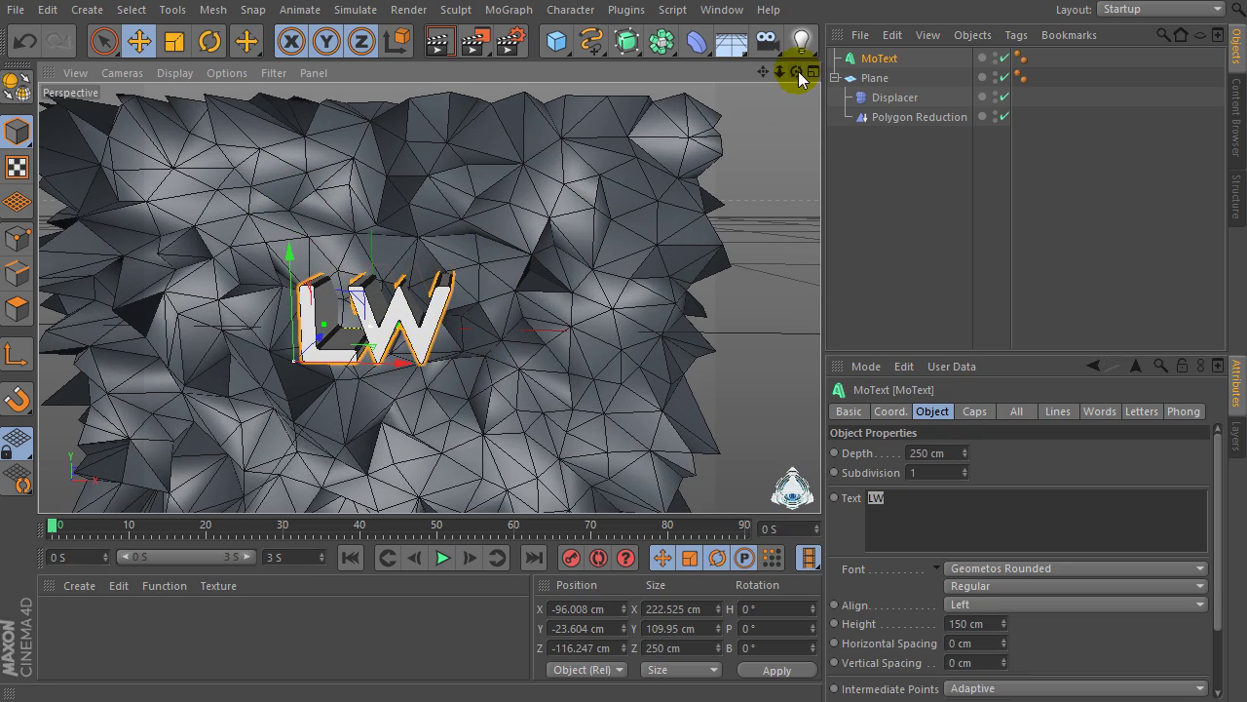
pyautogui.moveTo(796, 71); pyautogui.dragTo(741, 128)
pyautogui.moveTo(358, 284); pyautogui.dragTo(277, 261)
pyautogui.moveTo(794, 73); pyautogui.dragTo(769, 78)
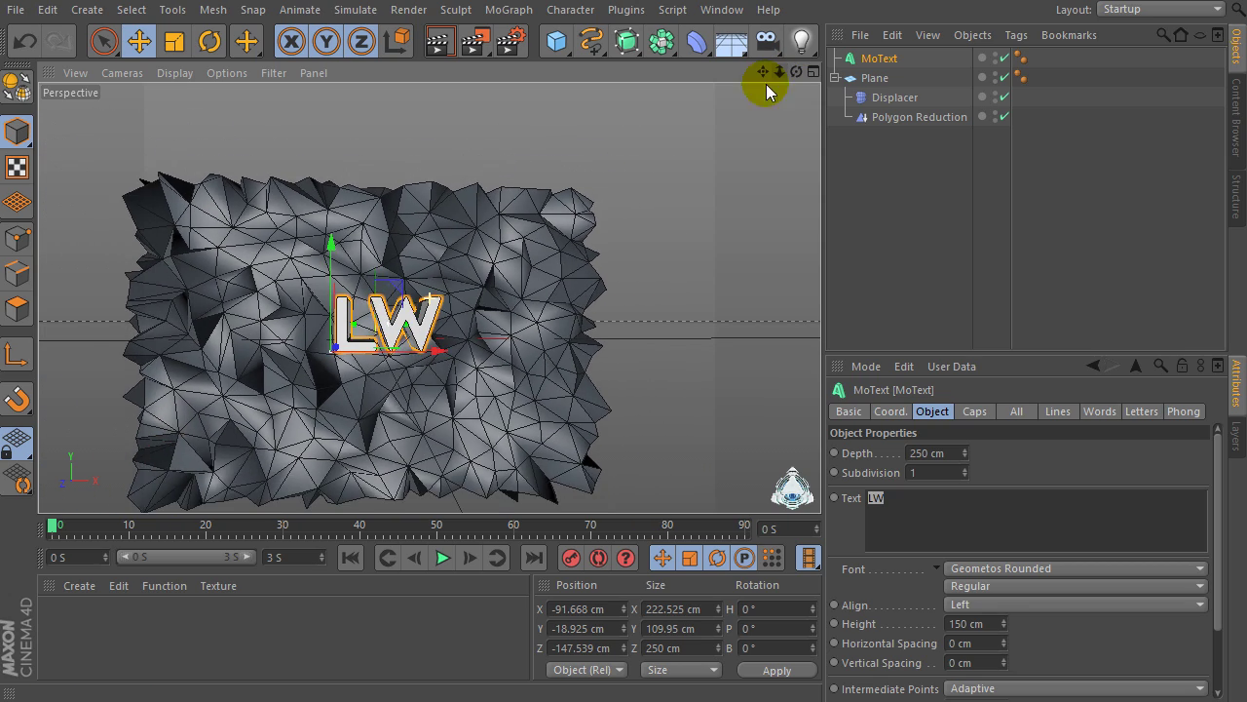
pyautogui.moveTo(329, 245); pyautogui.dragTo(332, 259)
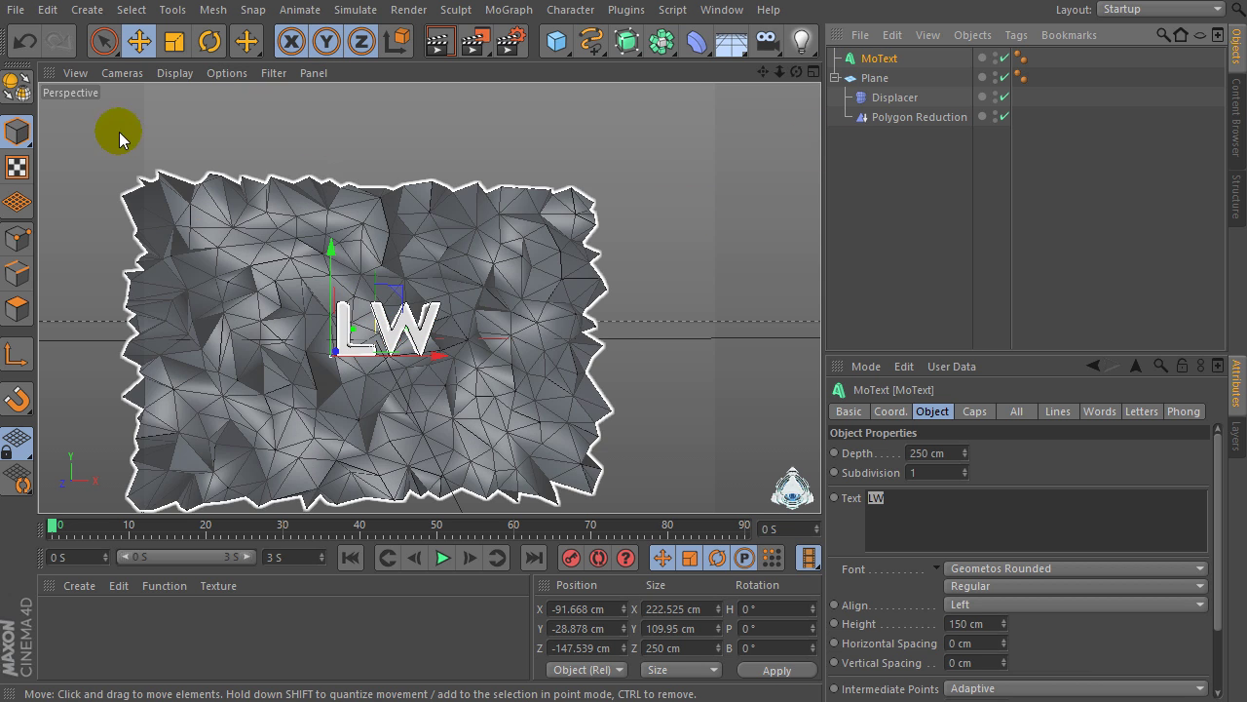
# Make the MoText editable and merge it with all its children into one polygon object, deleting the originals.
pyautogui.click(20, 87)
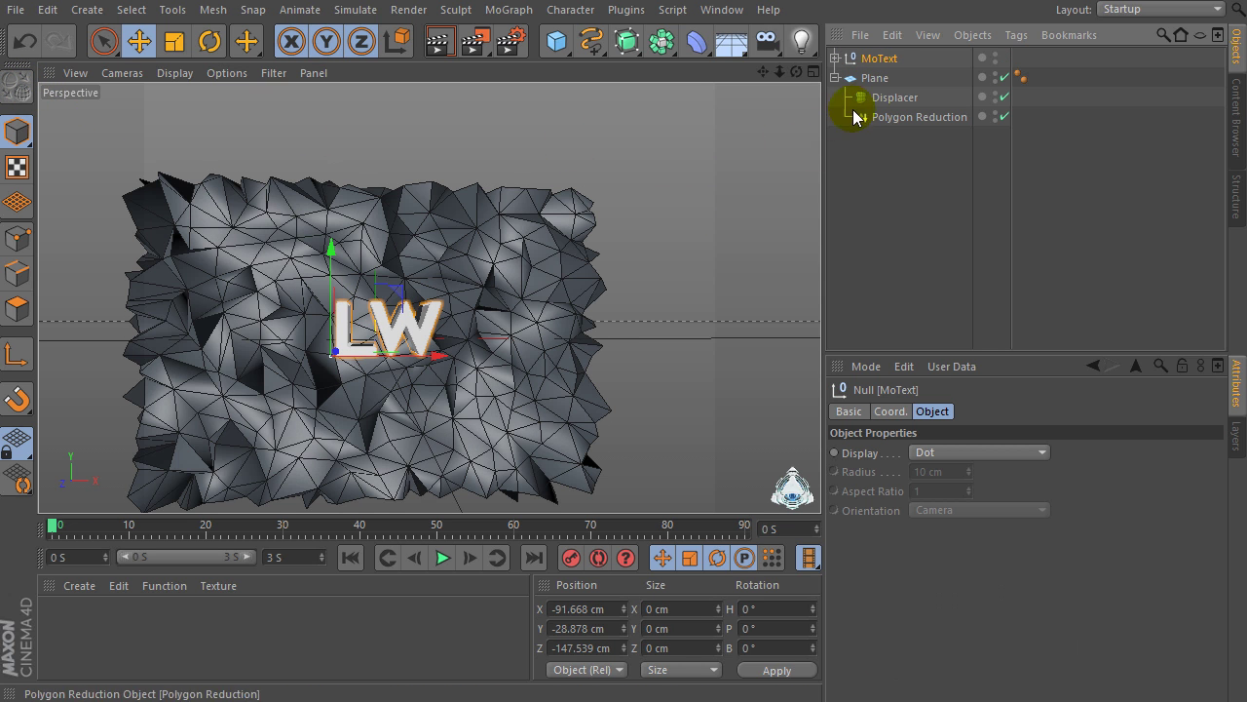
pyautogui.rightClick(892, 60)
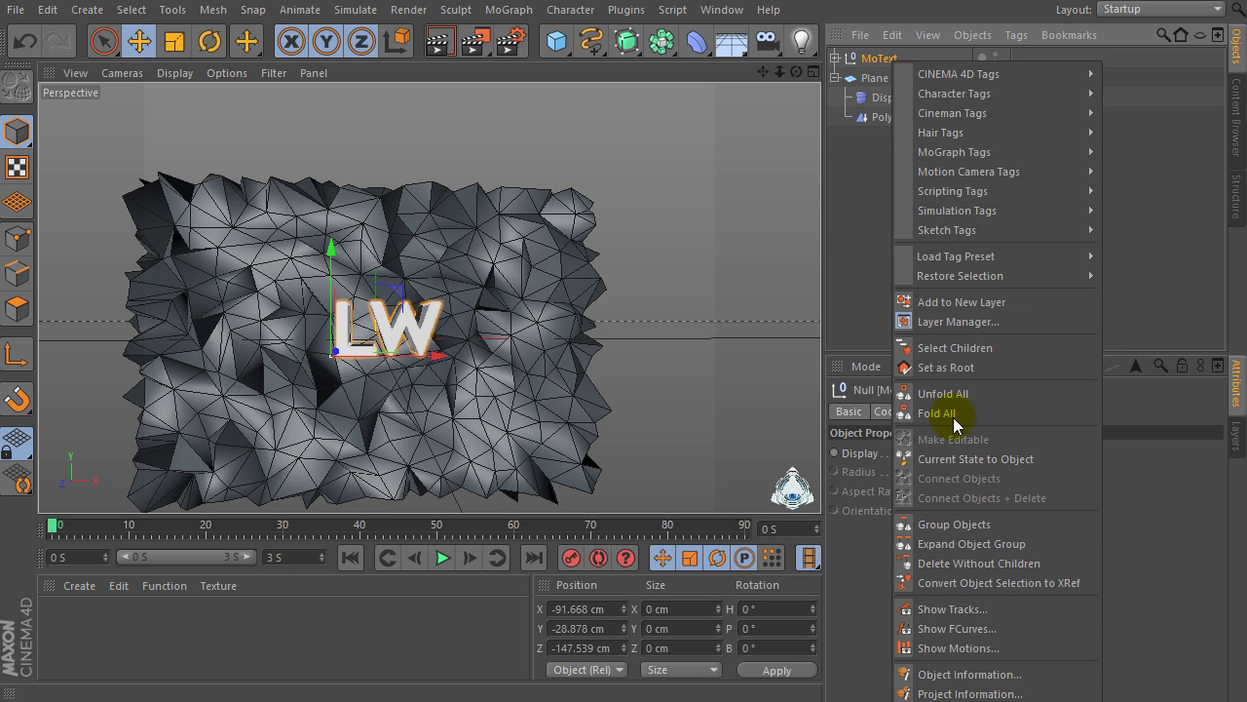
pyautogui.click(958, 349)
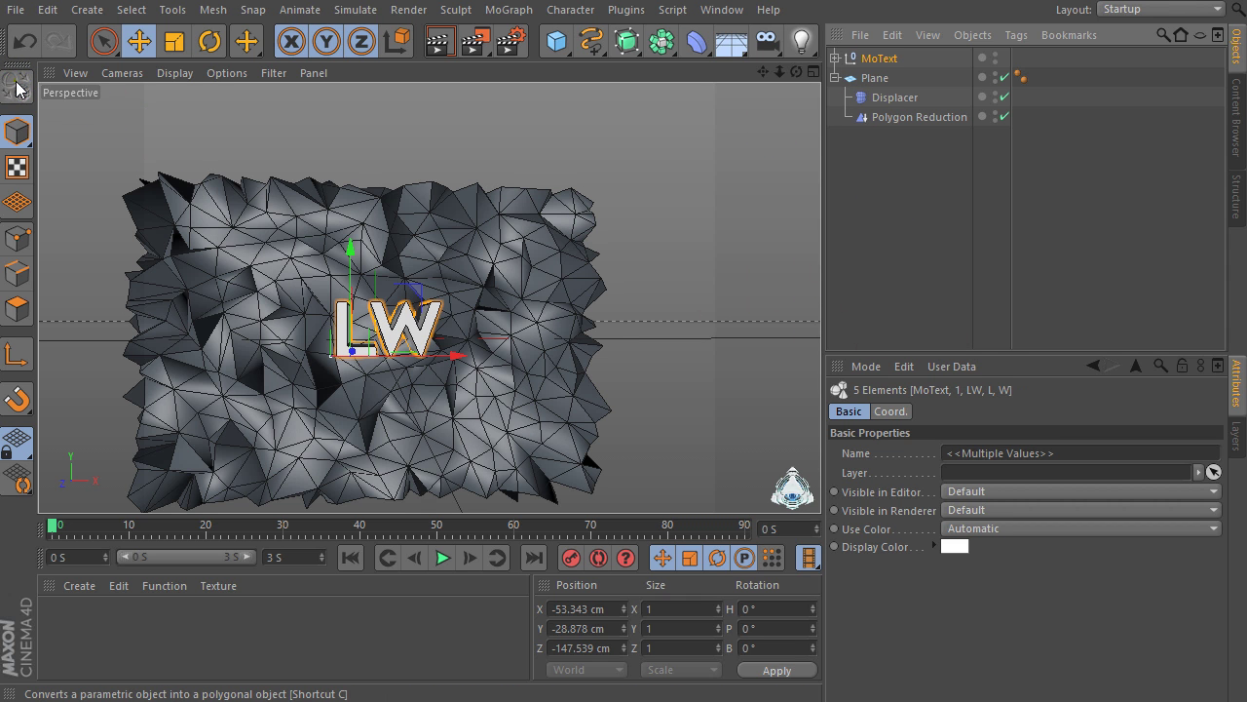
pyautogui.rightClick(880, 65)
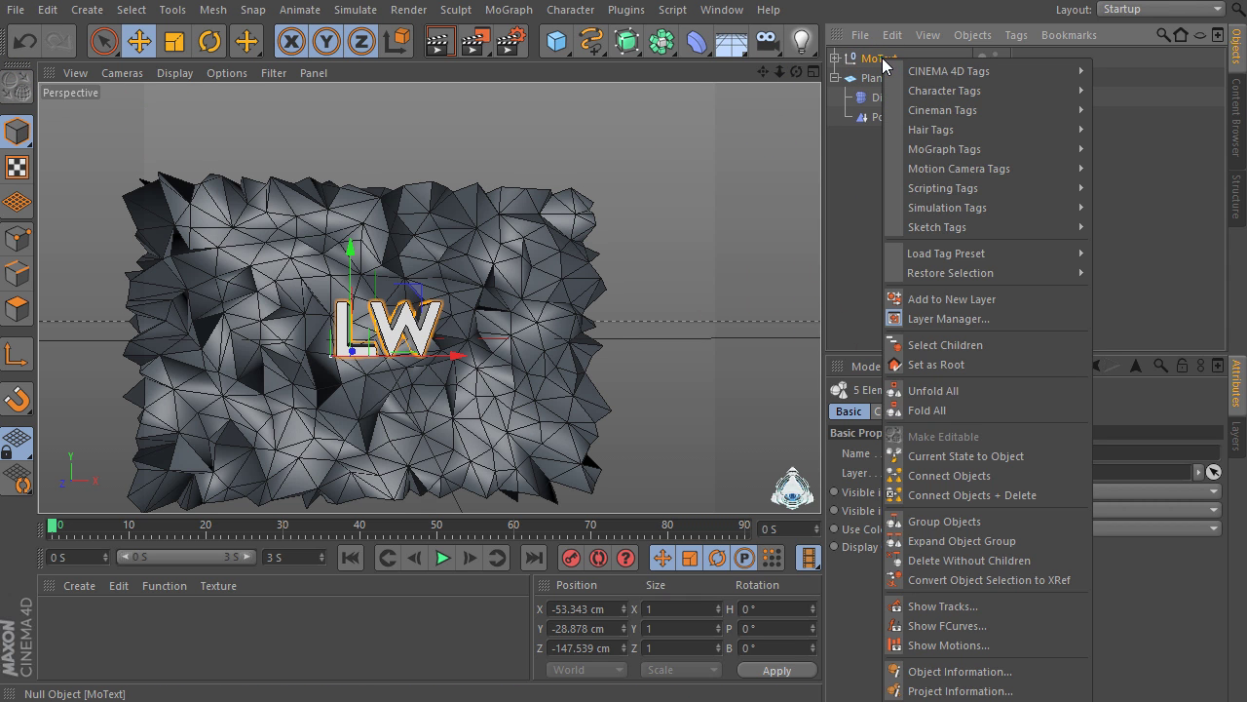
pyautogui.click(947, 345)
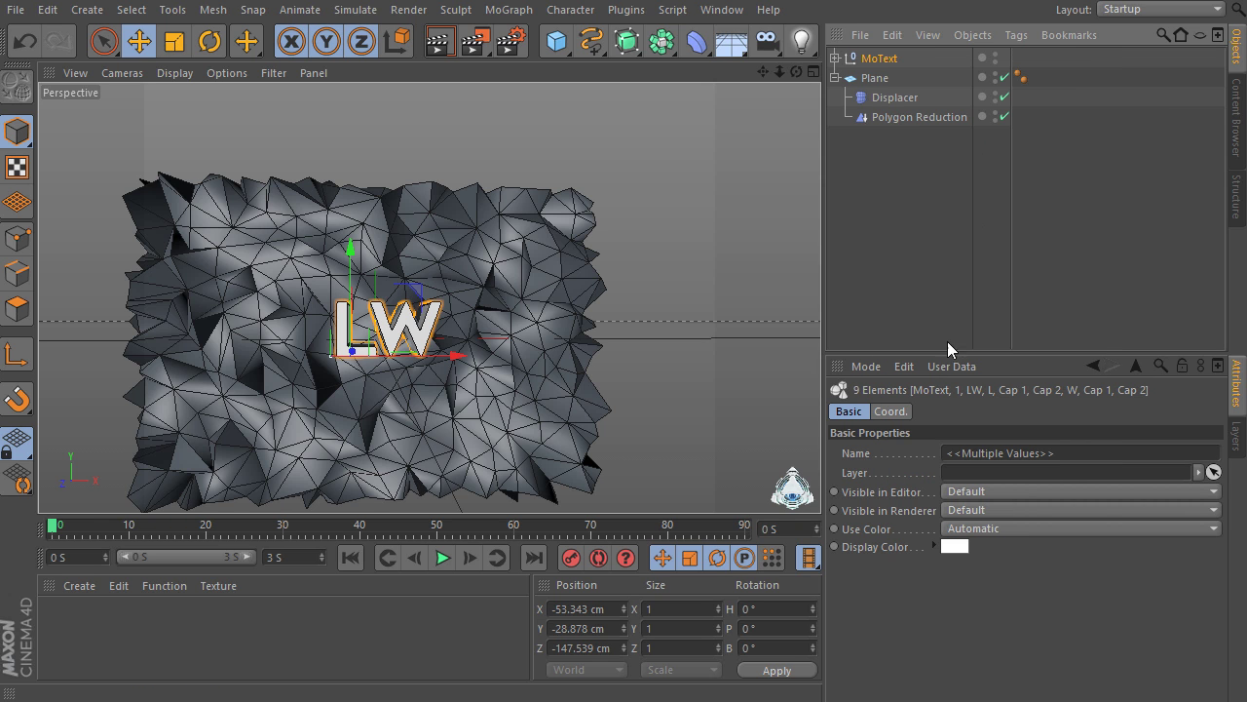
pyautogui.rightClick(871, 65)
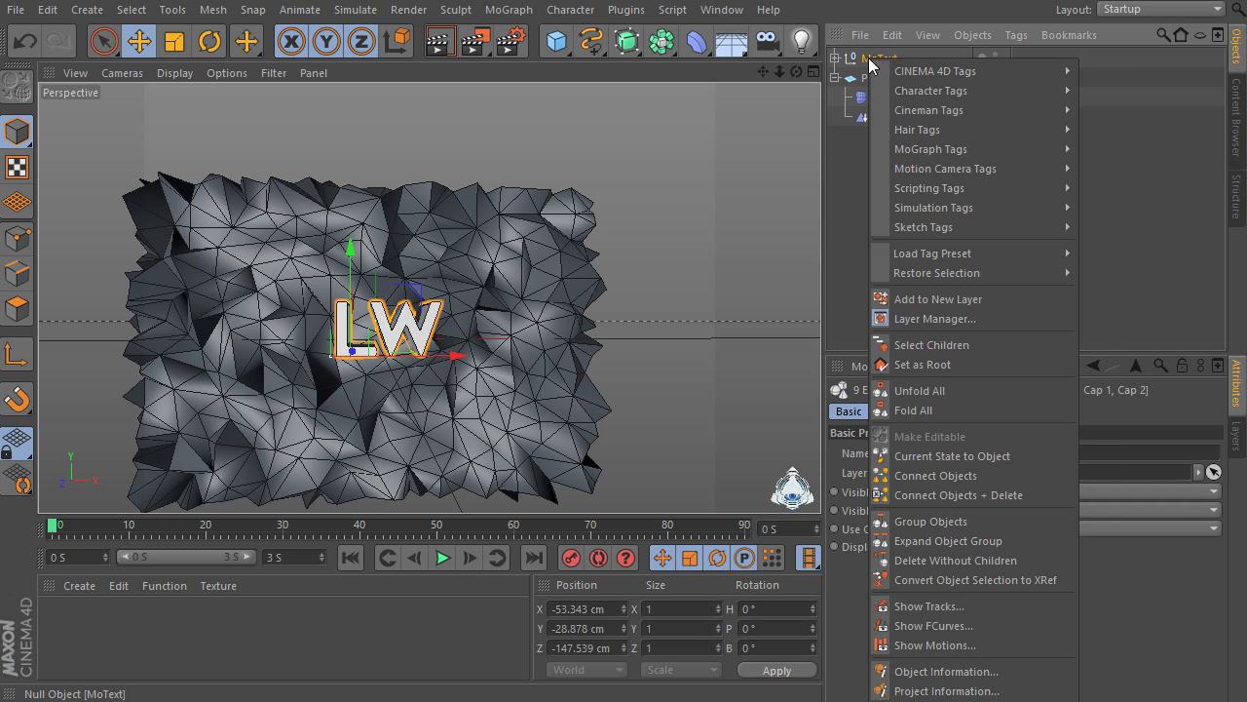
pyautogui.click(933, 491)
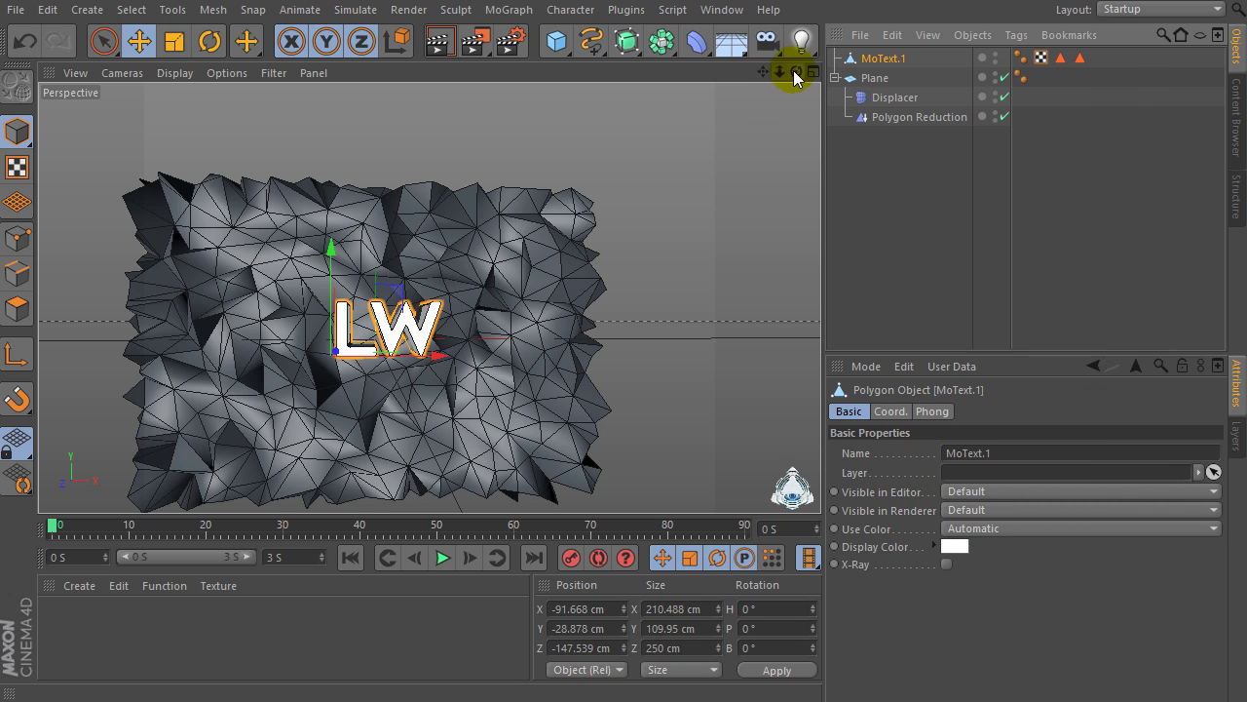
# Switch to polygon mode and select all polygons of the merged LW text.
pyautogui.moveTo(797, 73)
pyautogui.mouseDown()
pyautogui.moveTo(858, 84)
pyautogui.moveTo(877, 61)
pyautogui.moveTo(916, 52)
pyautogui.moveTo(795, 64)
pyautogui.mouseUp()
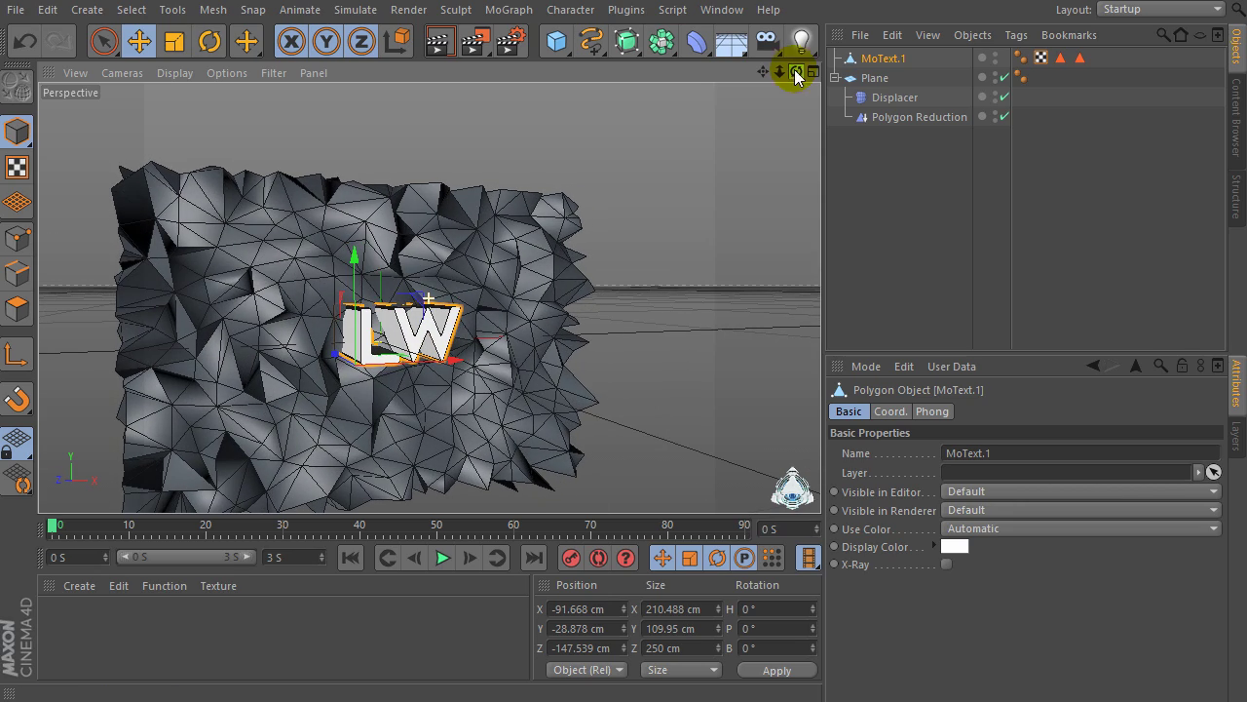
pyautogui.scroll(6, 409, 336)
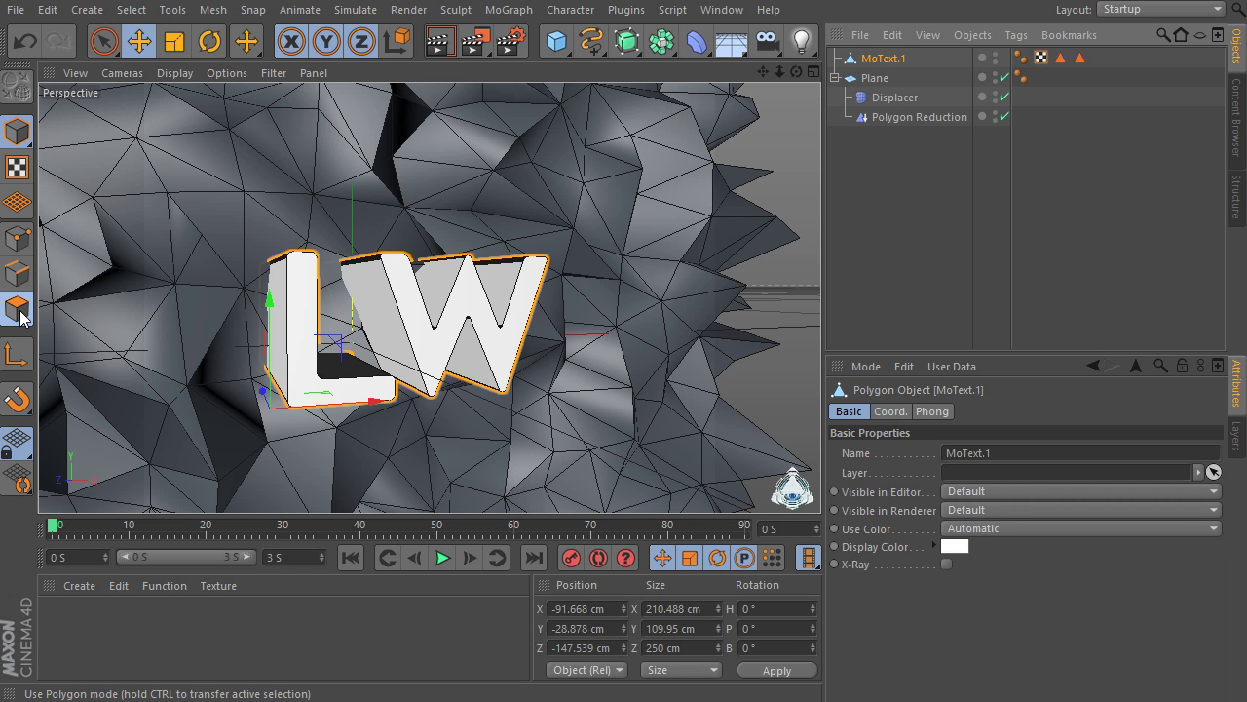
pyautogui.click(19, 310)
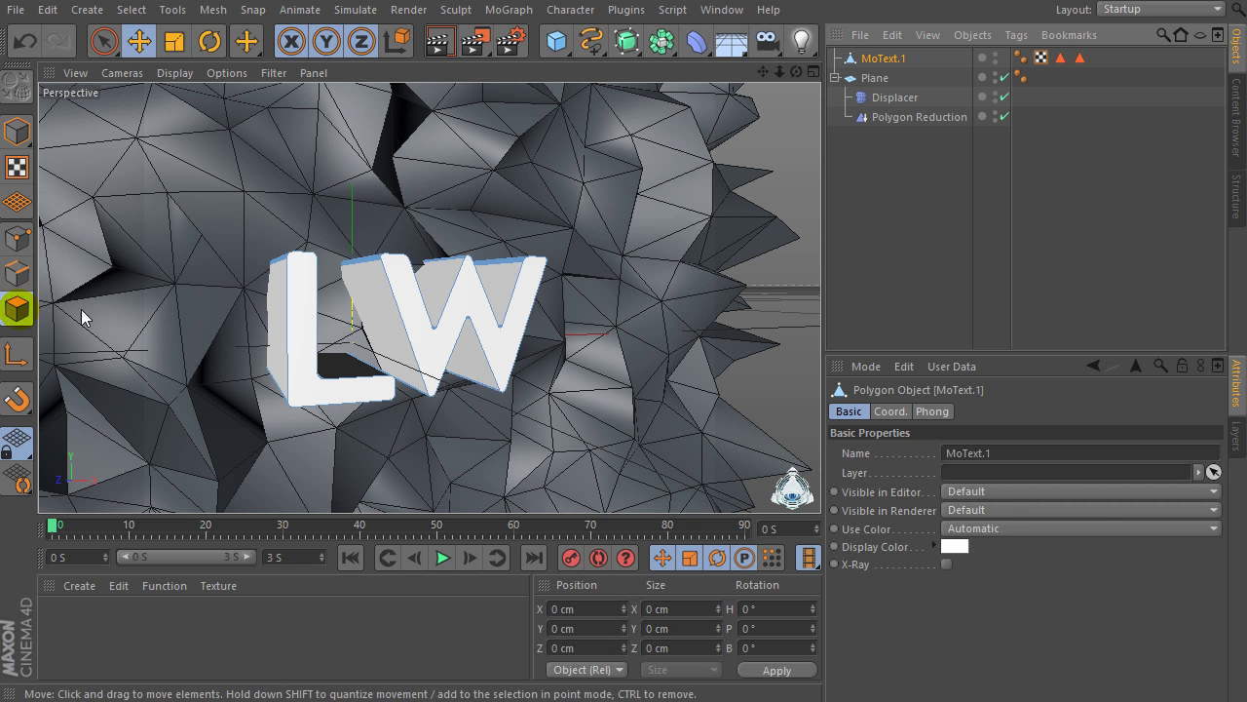
pyautogui.click(125, 10)
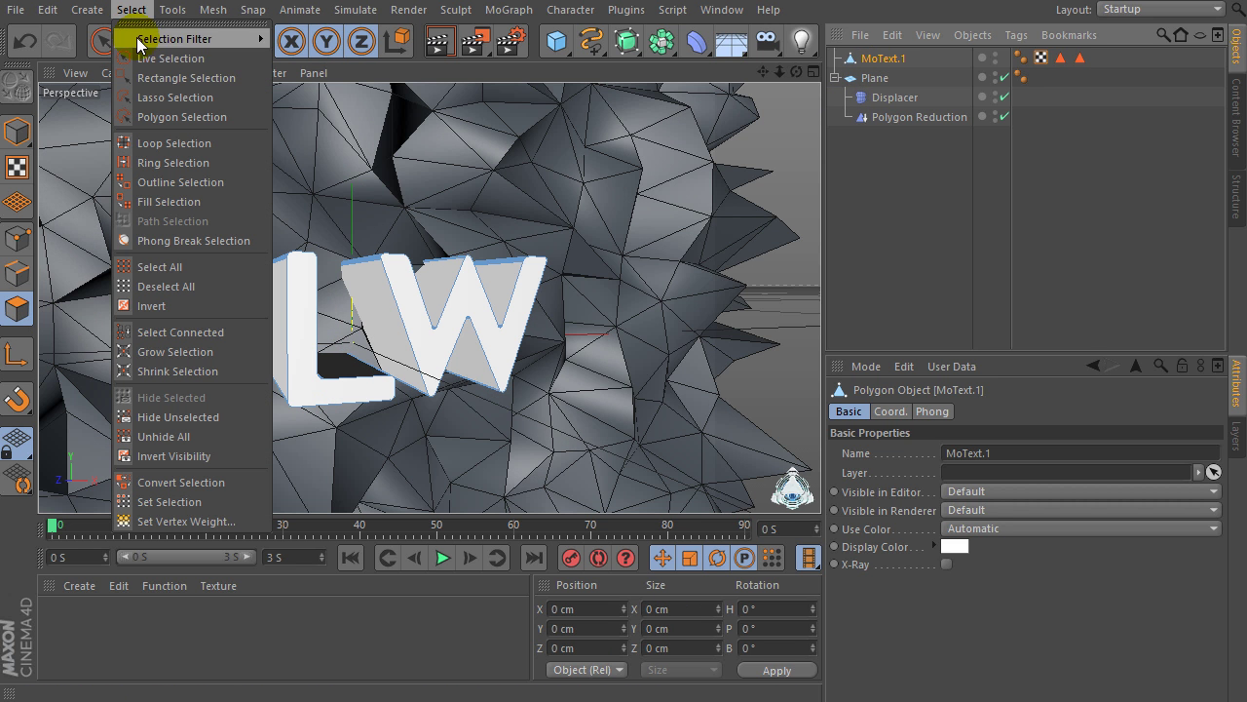
pyautogui.click(156, 268)
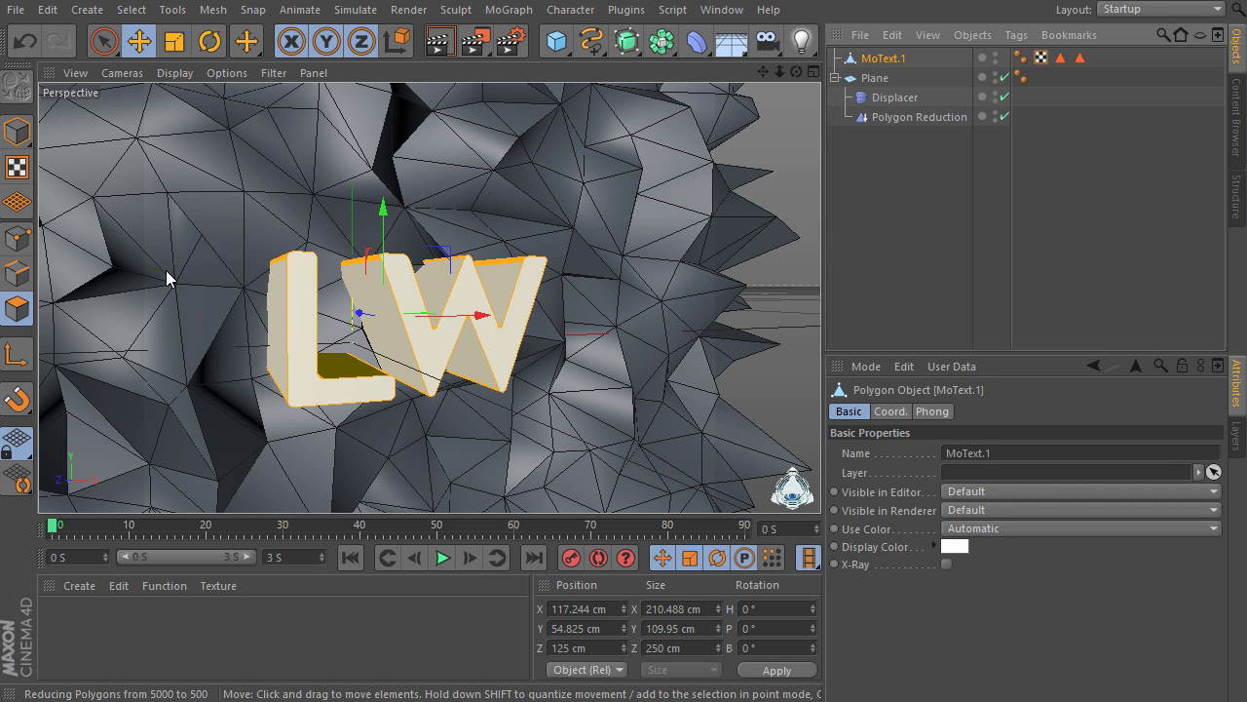
# Bevel the selected LW polygons with a 2 cm extrusion and a 1 cm inner offset, and clear the object selection.
pyautogui.rightClick(239, 198)
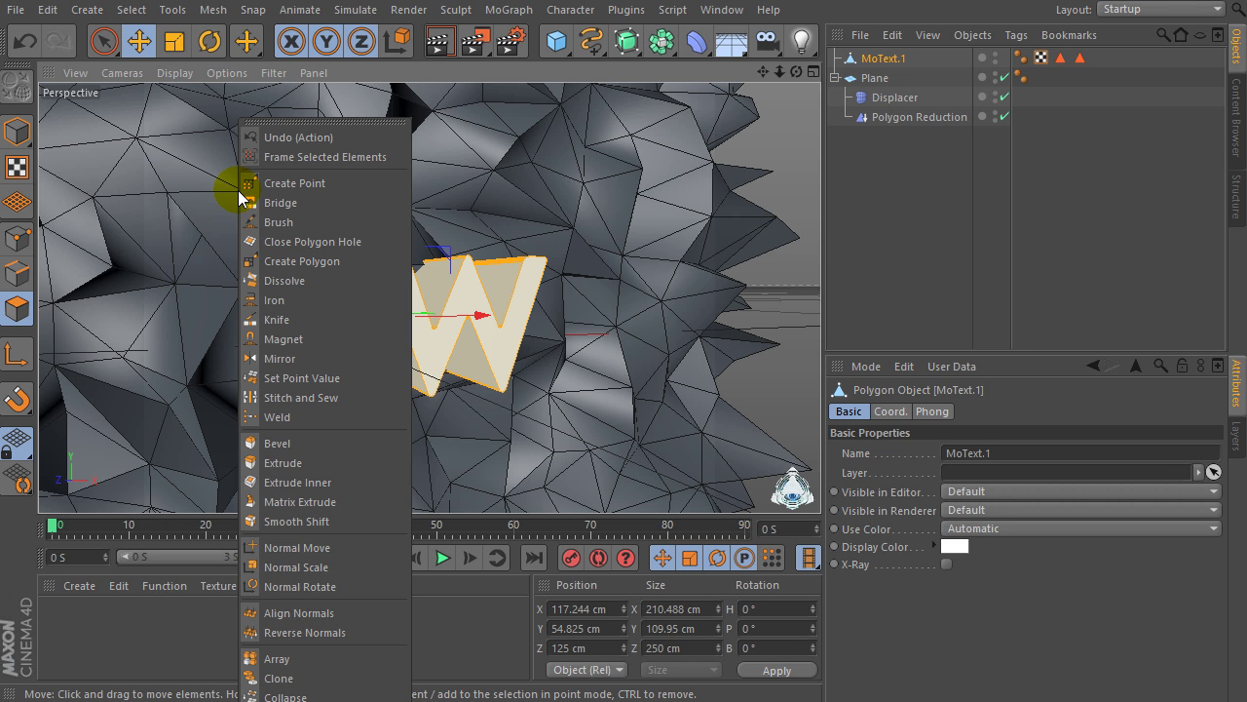
pyautogui.click(277, 443)
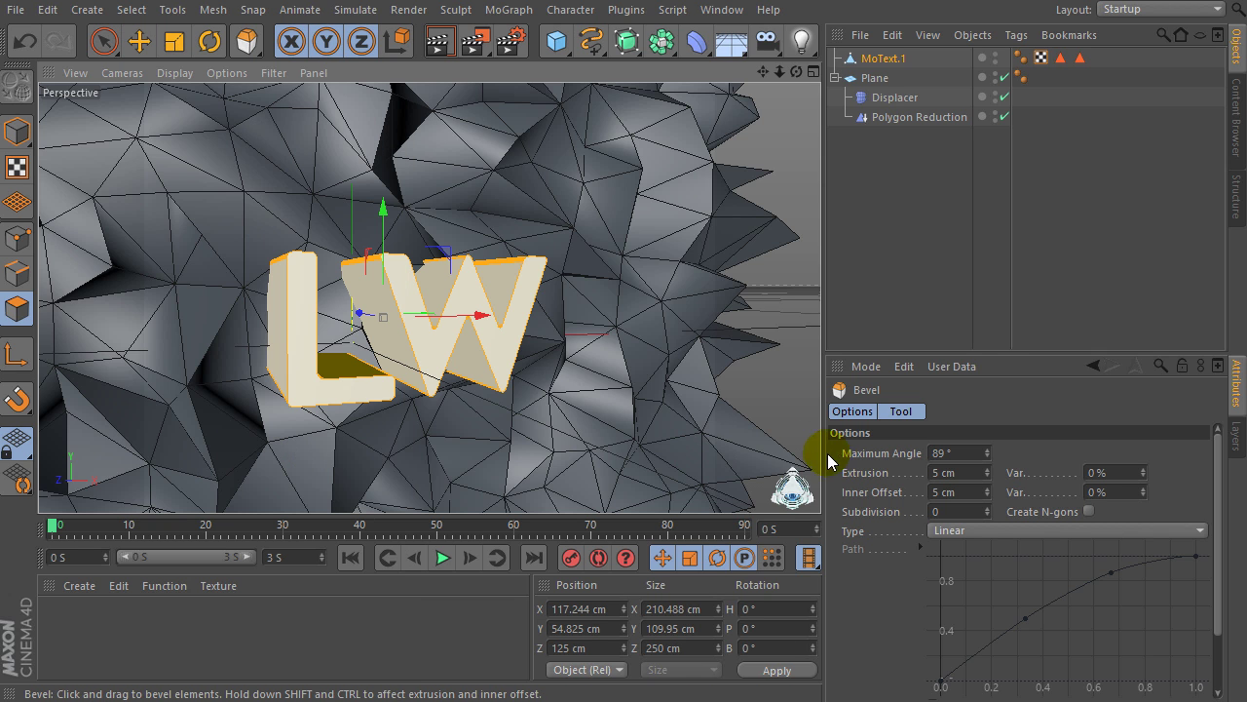
pyautogui.click(982, 471)
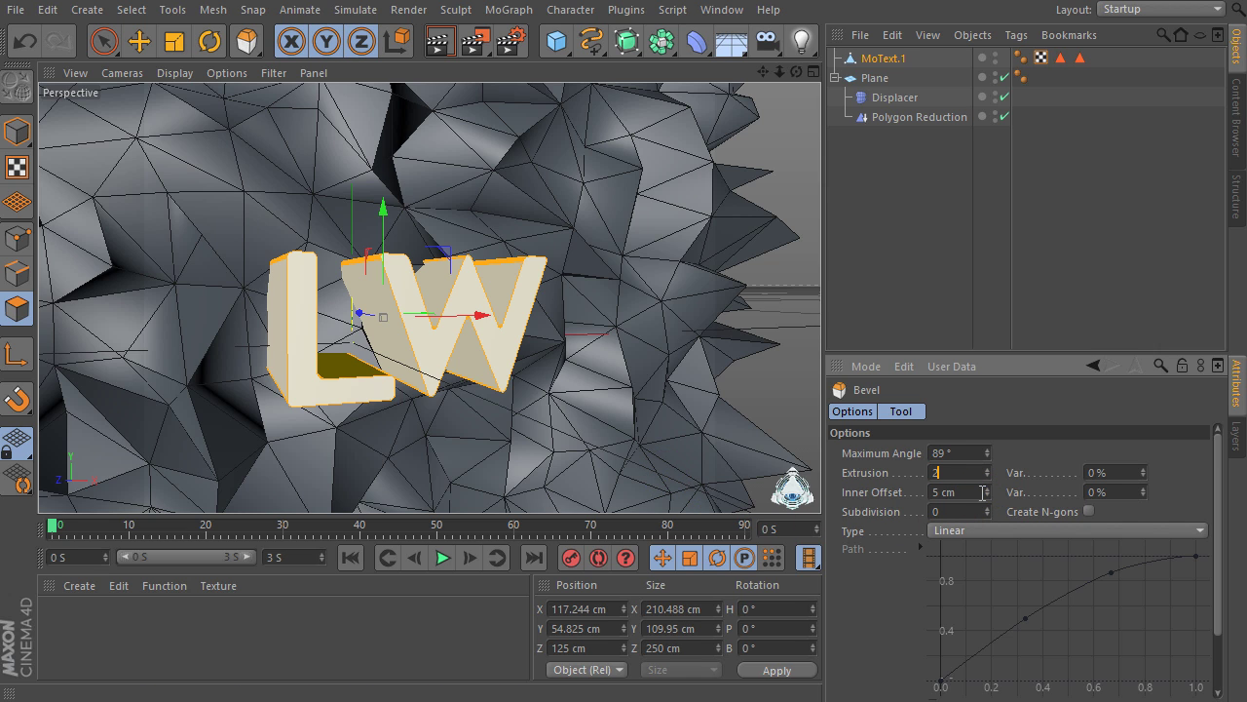
pyautogui.press('Return')
pyautogui.moveTo(980, 493); pyautogui.dragTo(931, 493)
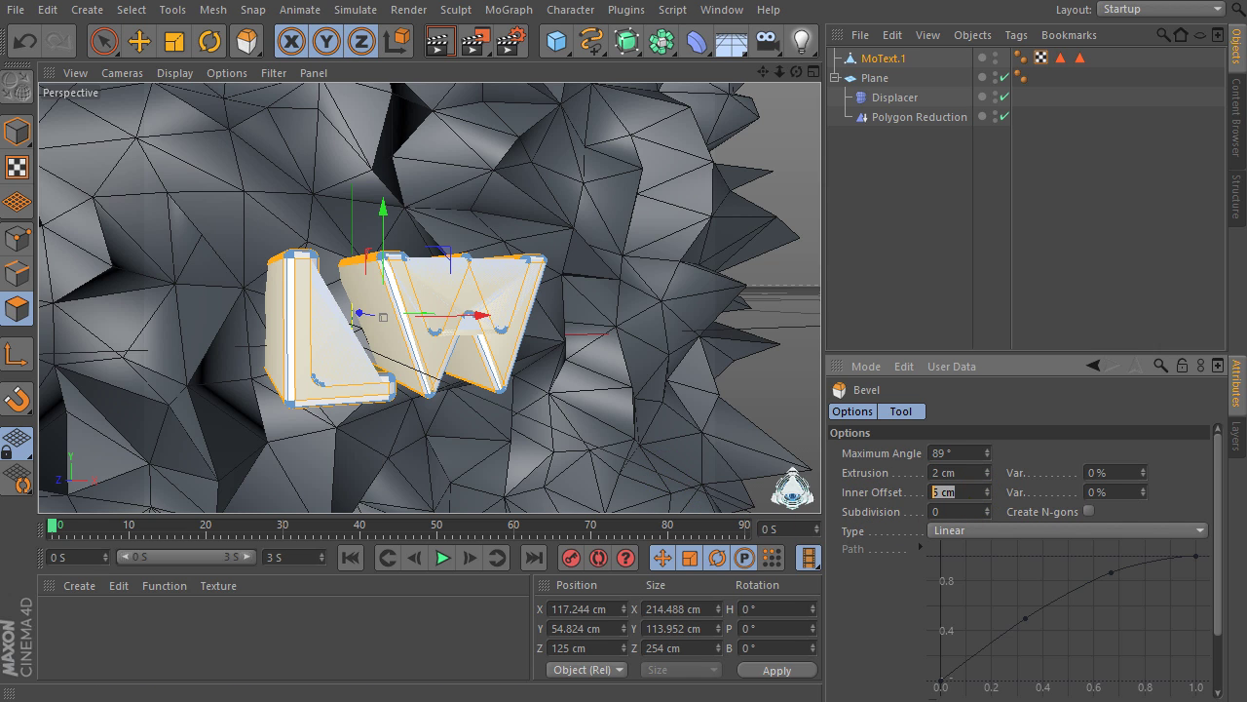
pyautogui.write('1')
pyautogui.press('Return')
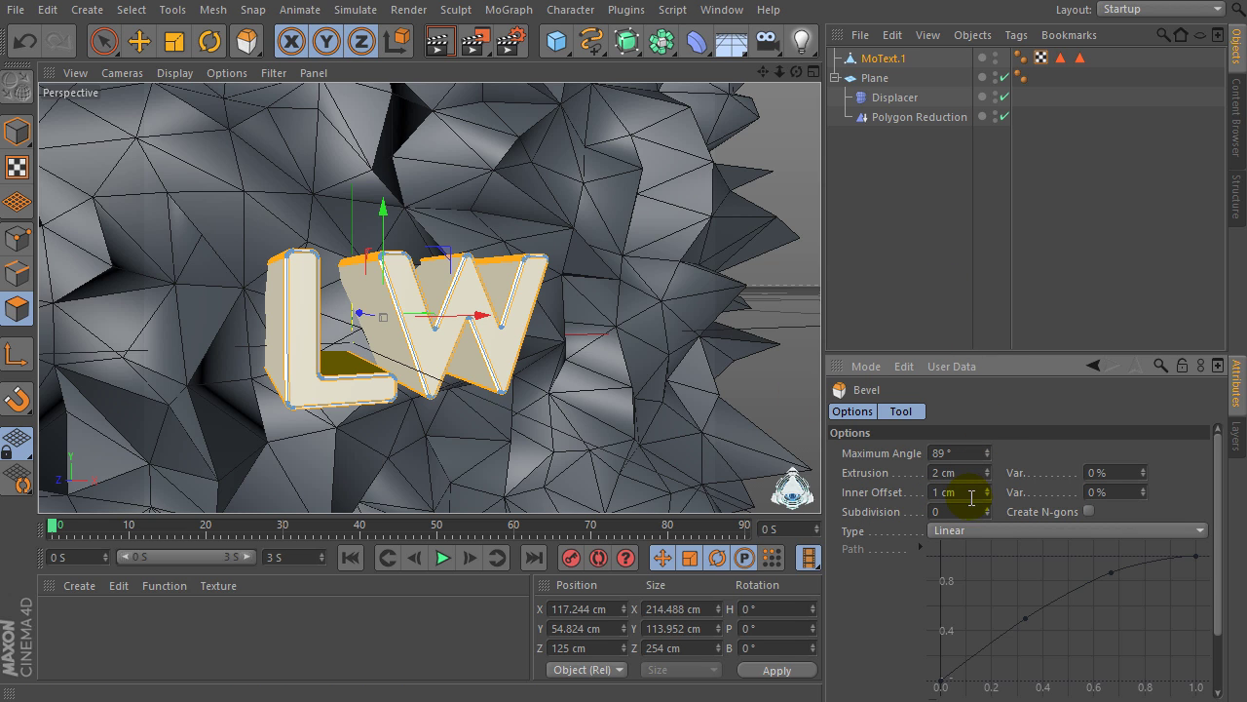
pyautogui.click(973, 244)
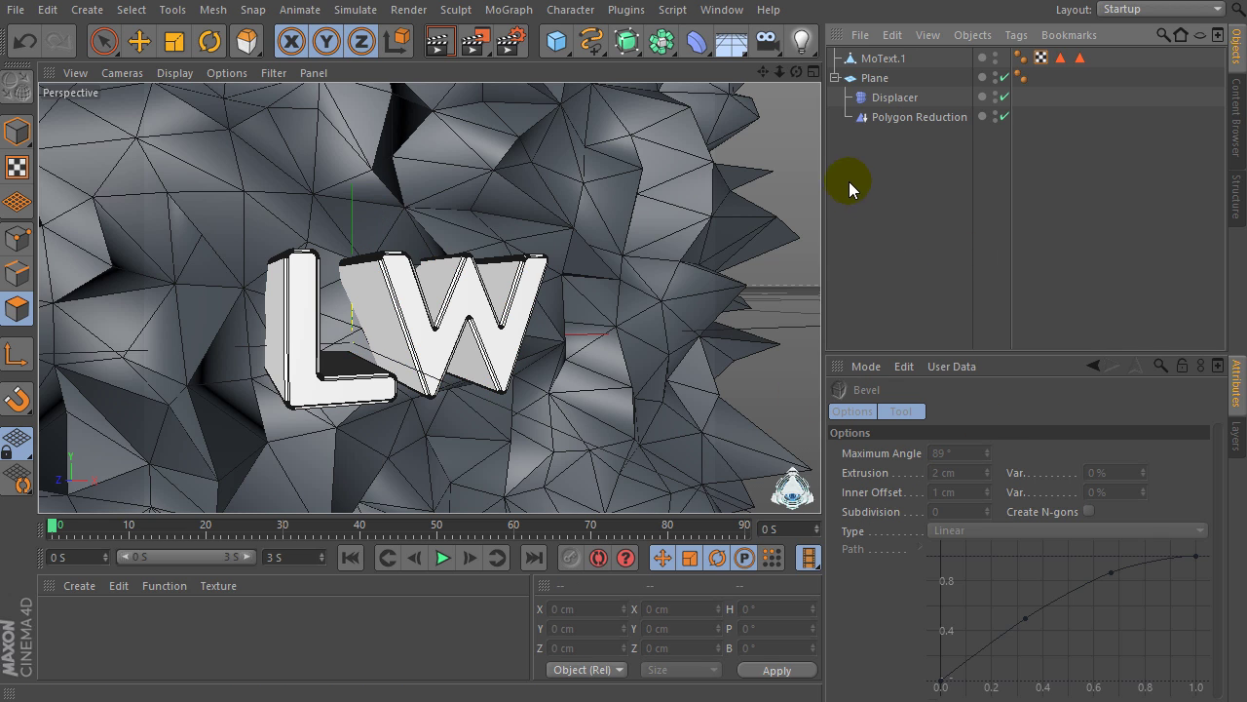
# Select the side polygons running around the depth of both the L and the W with Loop Selection.
pyautogui.moveTo(795, 72)
pyautogui.mouseDown()
pyautogui.moveTo(828, 78)
pyautogui.moveTo(774, 82)
pyautogui.moveTo(804, 93)
pyautogui.moveTo(813, 68)
pyautogui.moveTo(853, 61)
pyautogui.moveTo(788, 74)
pyautogui.mouseUp()
pyautogui.click(859, 62)
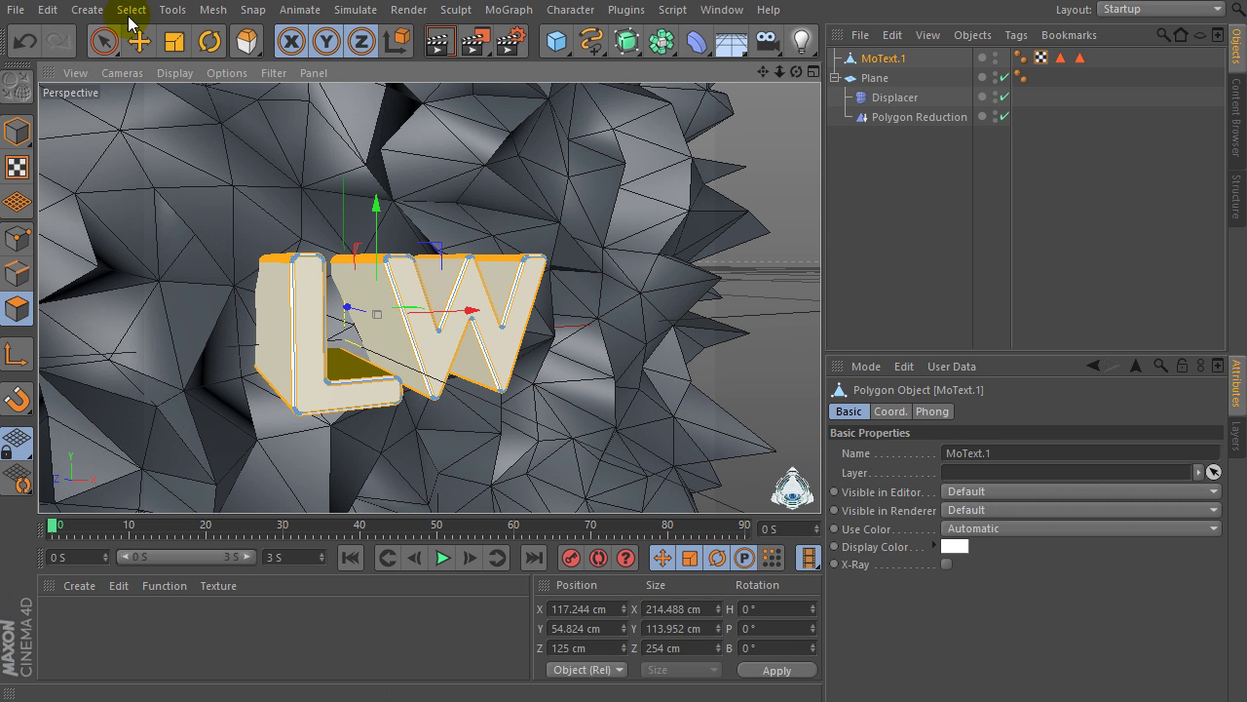
pyautogui.click(131, 12)
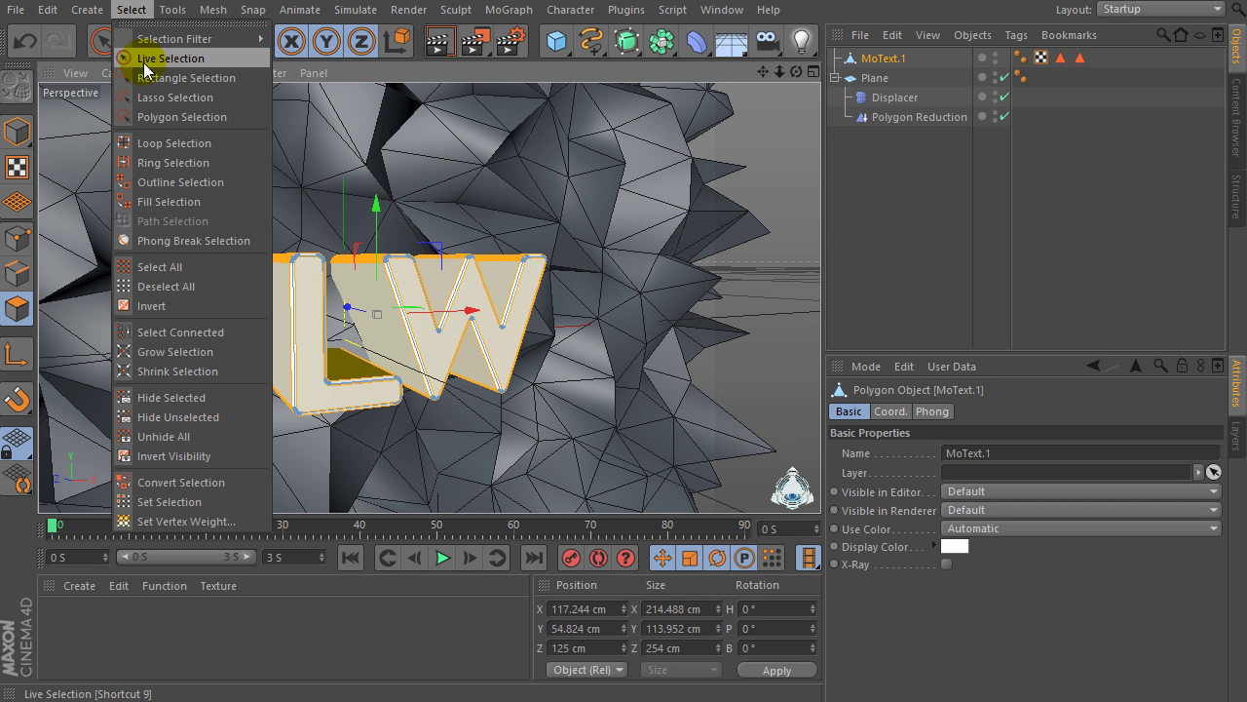
pyautogui.click(173, 143)
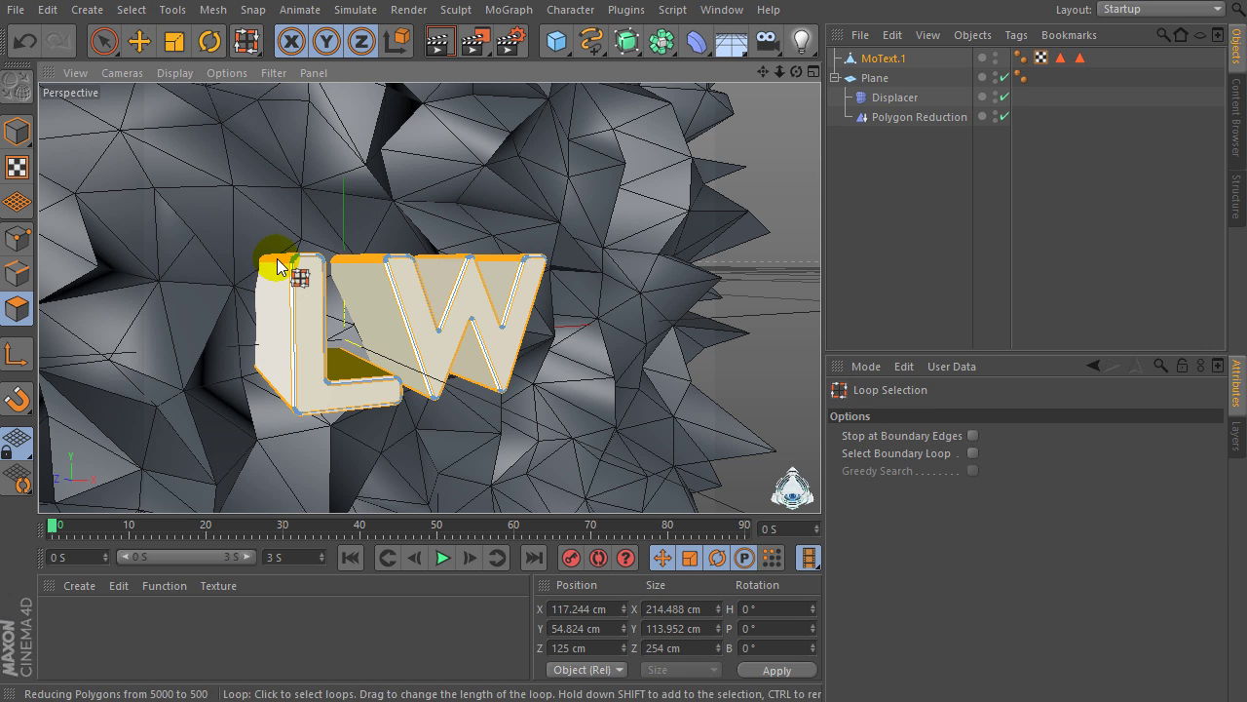
pyautogui.click(278, 263)
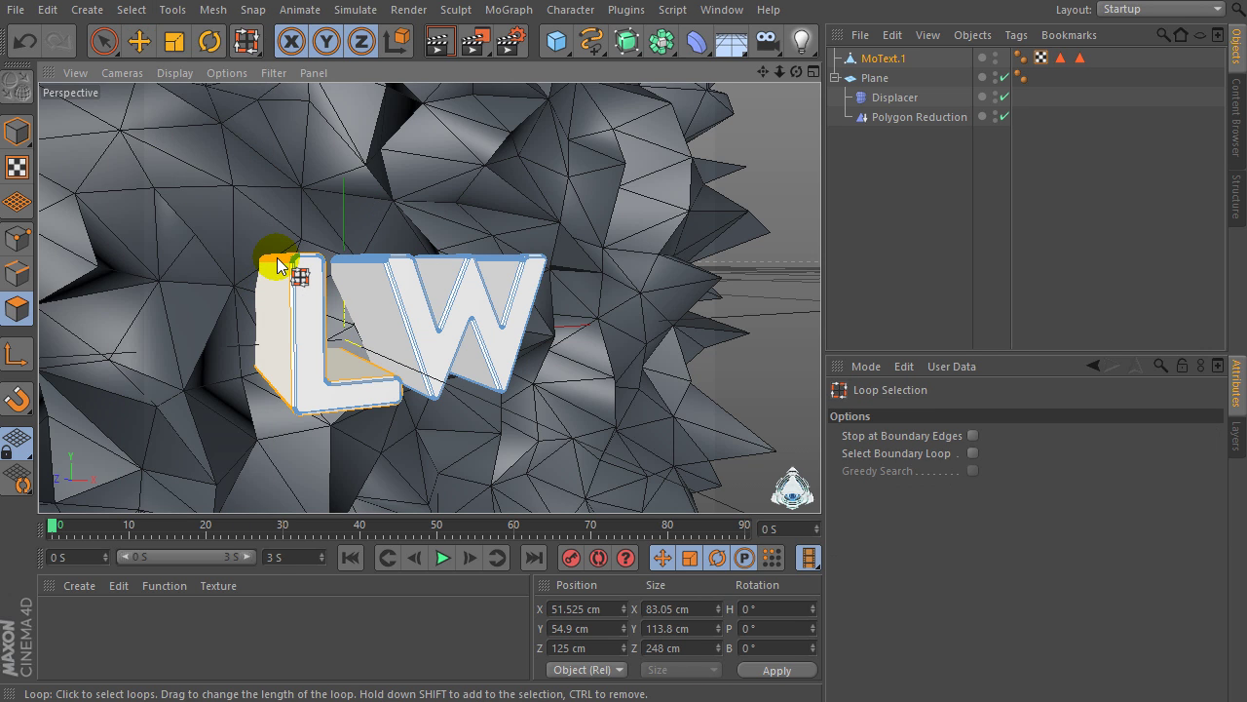
pyautogui.keyDown('shift'); pyautogui.click(369, 292); pyautogui.keyUp('shift')
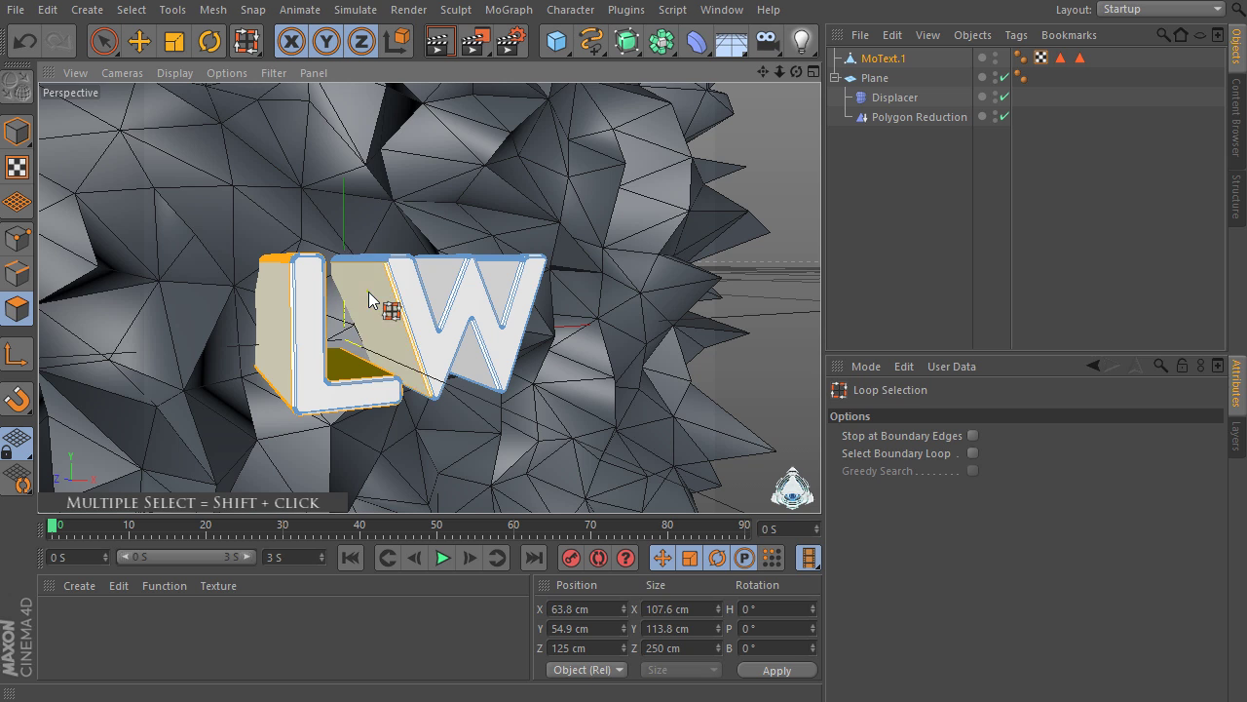
pyautogui.keyDown('shift'); pyautogui.click(370, 261); pyautogui.keyUp('shift')
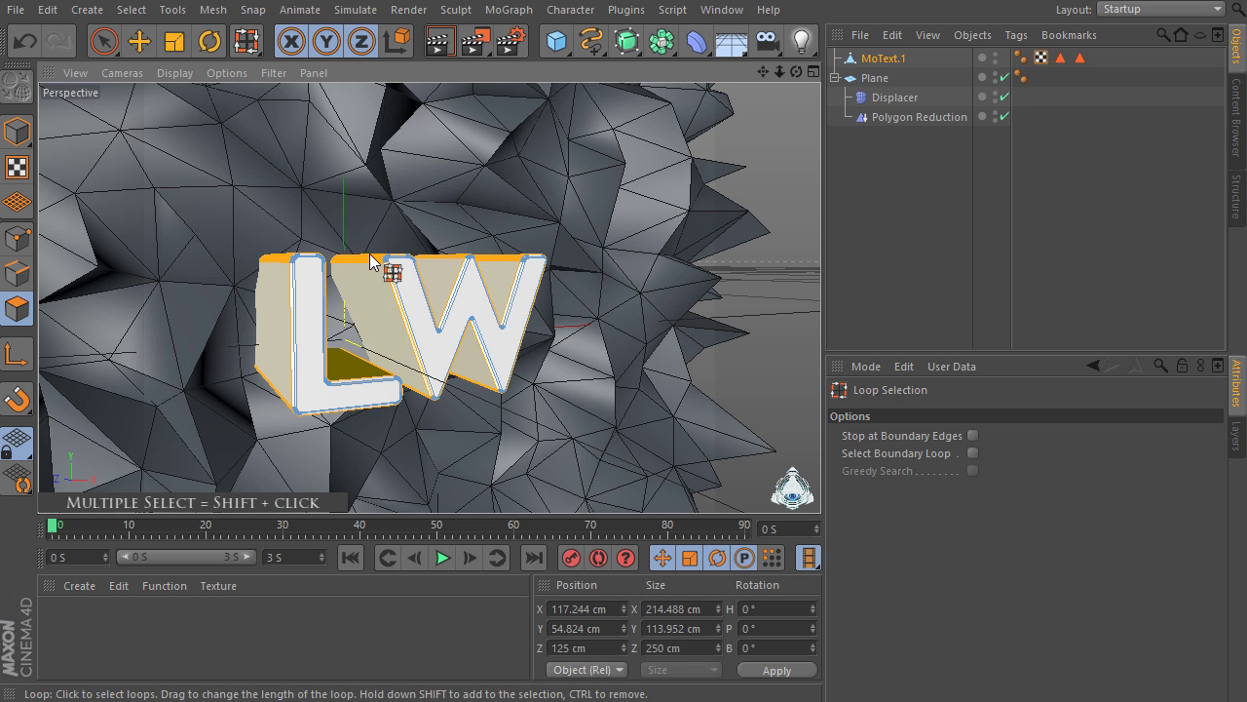
pyautogui.keyDown('shift'); pyautogui.click(369, 391); pyautogui.keyUp('shift')
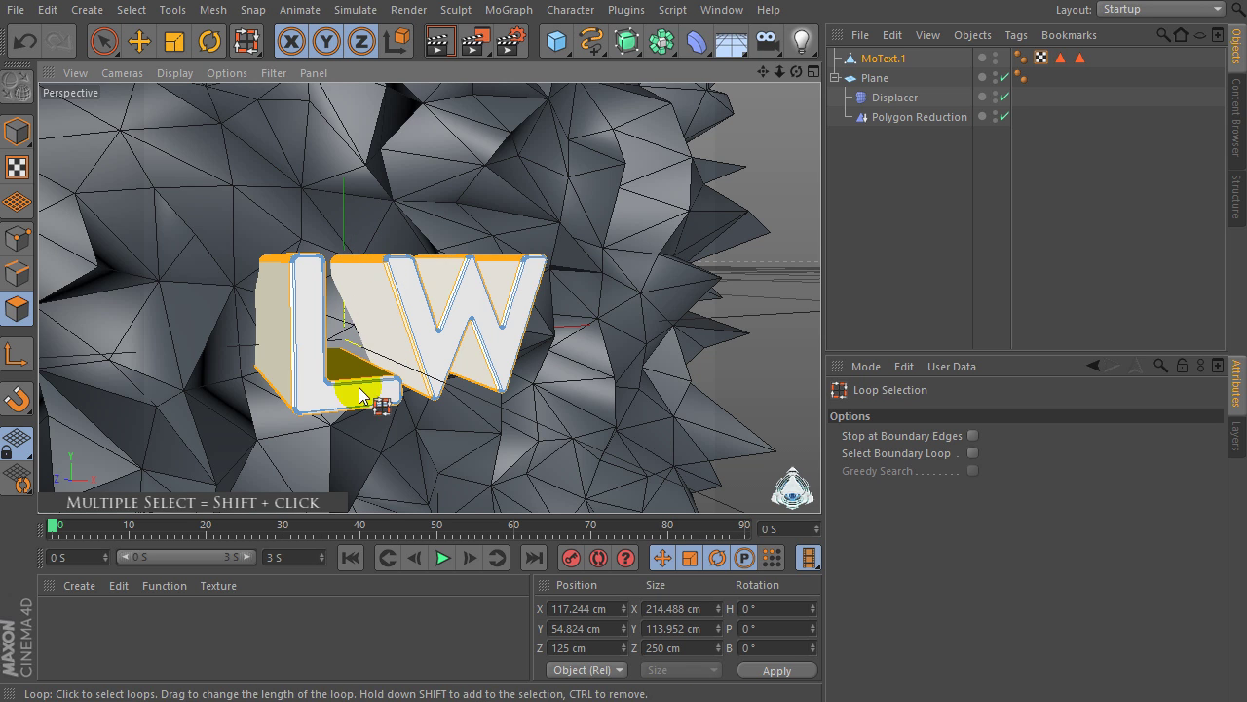
# Create a new material and disable its Specular and Color channels.
pyautogui.doubleClick(307, 629)
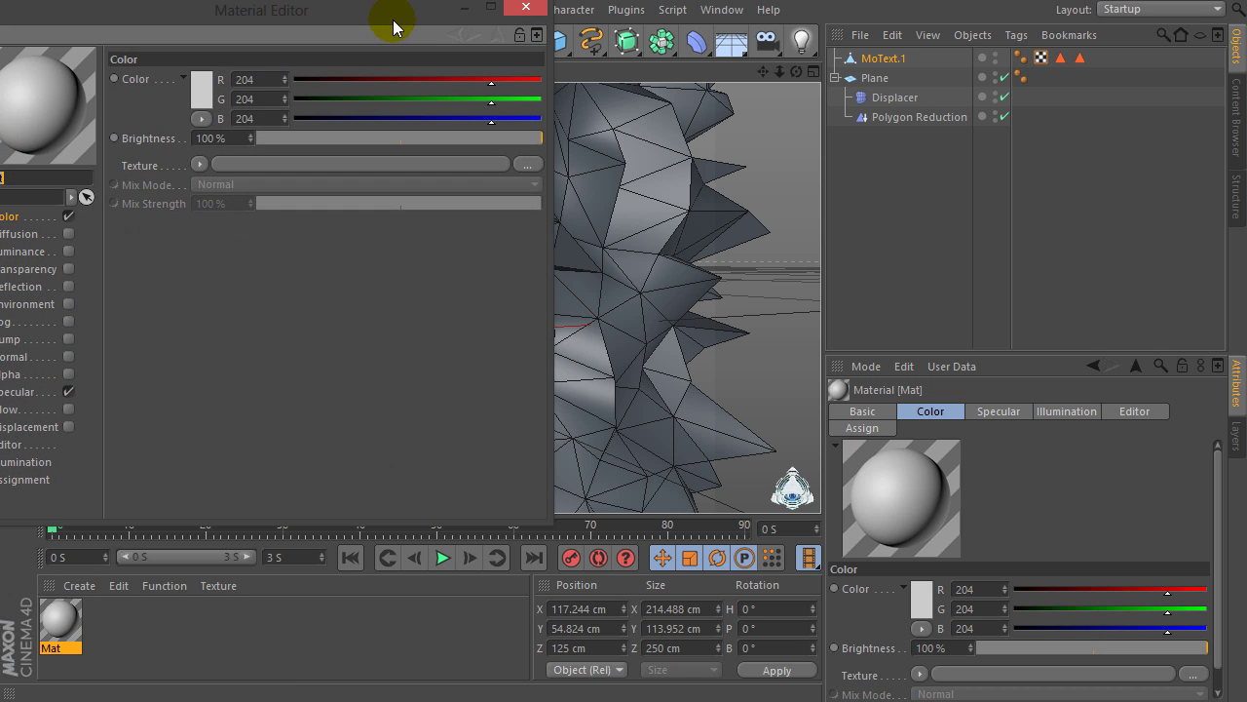
pyautogui.moveTo(393, 19); pyautogui.dragTo(619, 30)
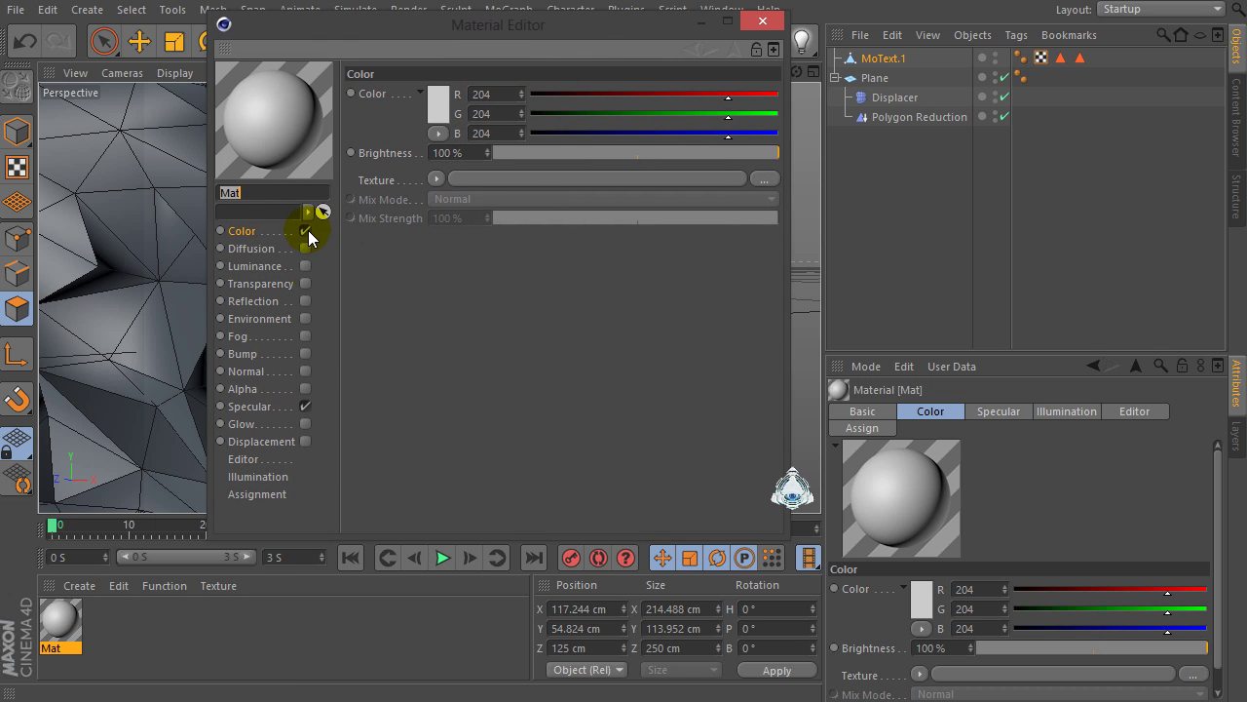
pyautogui.click(305, 406)
pyautogui.click(305, 230)
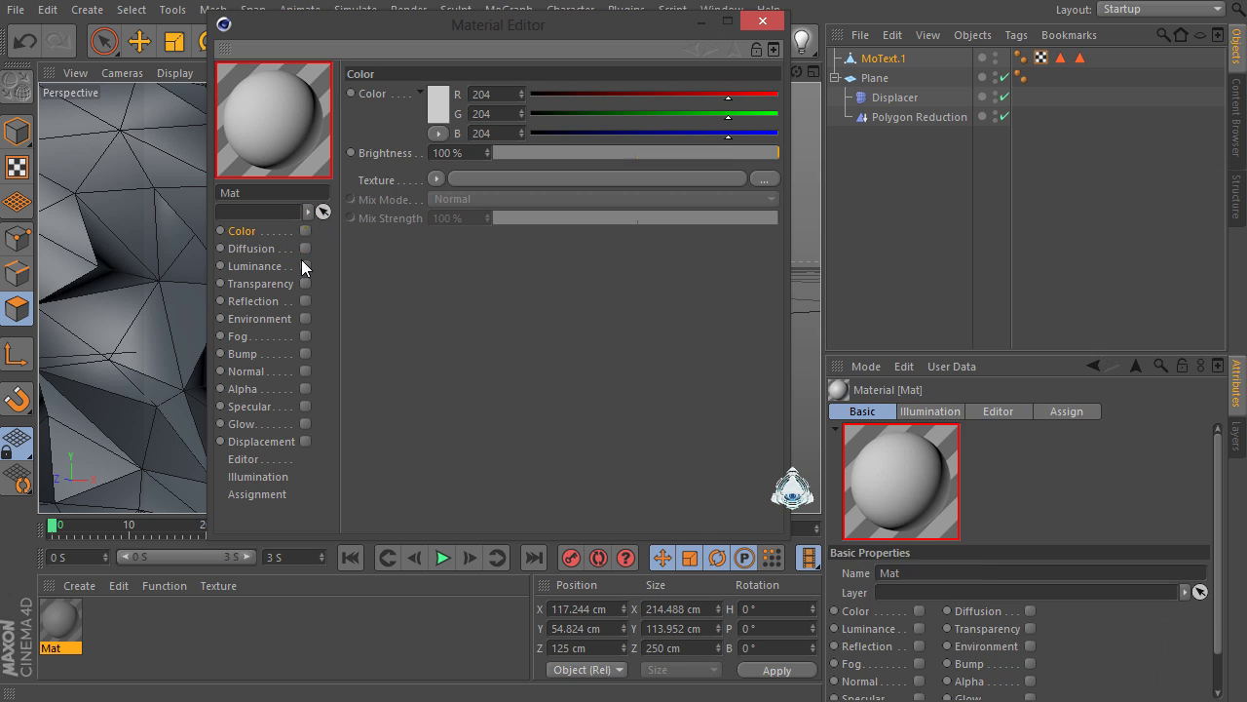
# Enable the material's Luminance at 300% brightness and apply it to the selected side polygons of the LW text.
pyautogui.click(305, 265)
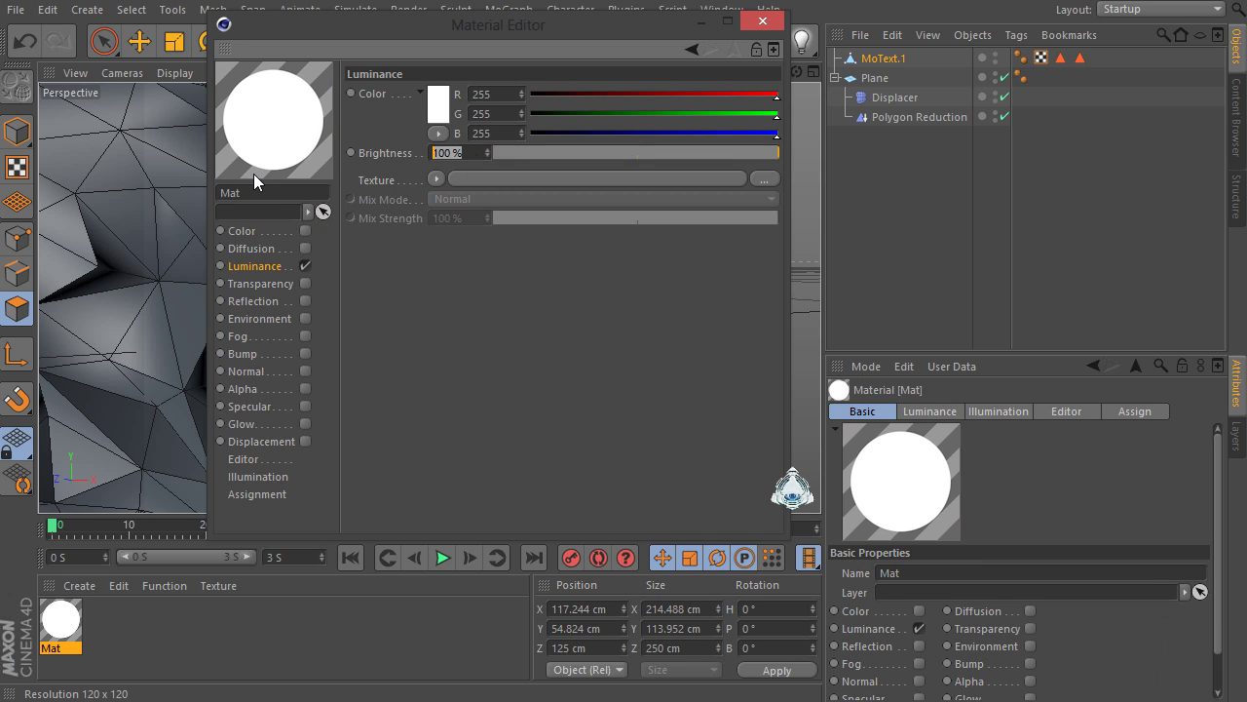
pyautogui.write('300')
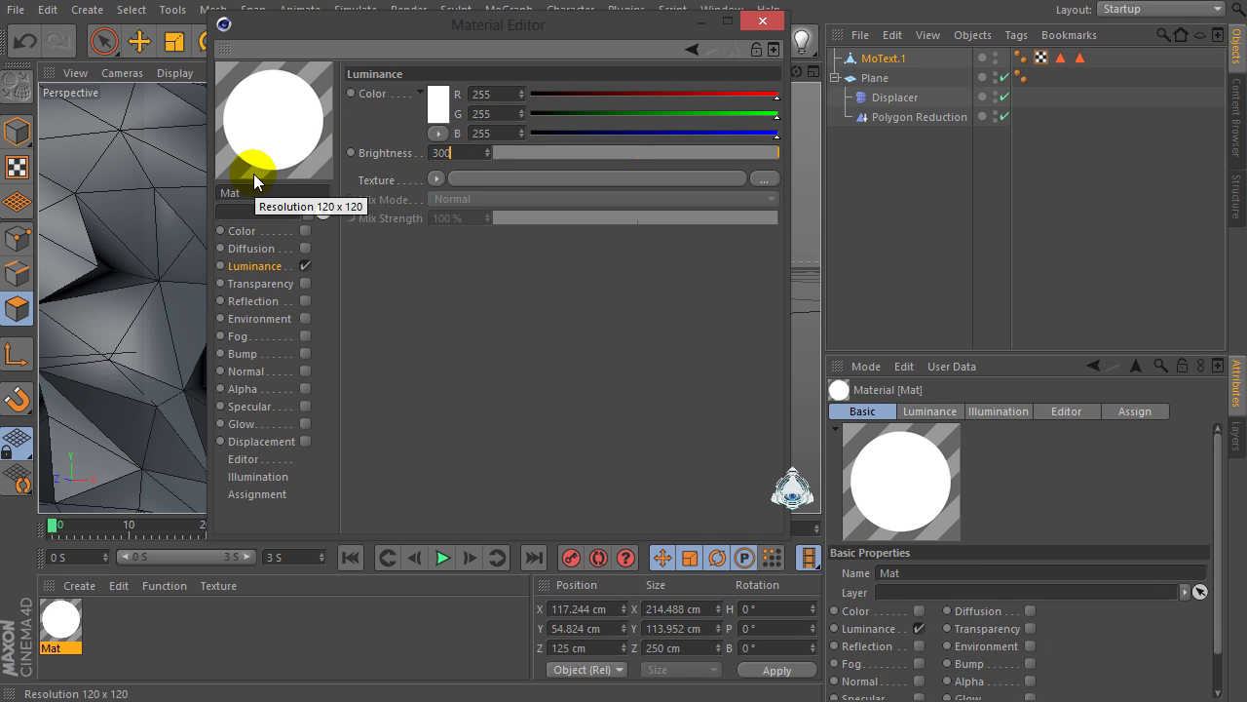
pyautogui.press('Return')
pyautogui.click(763, 22)
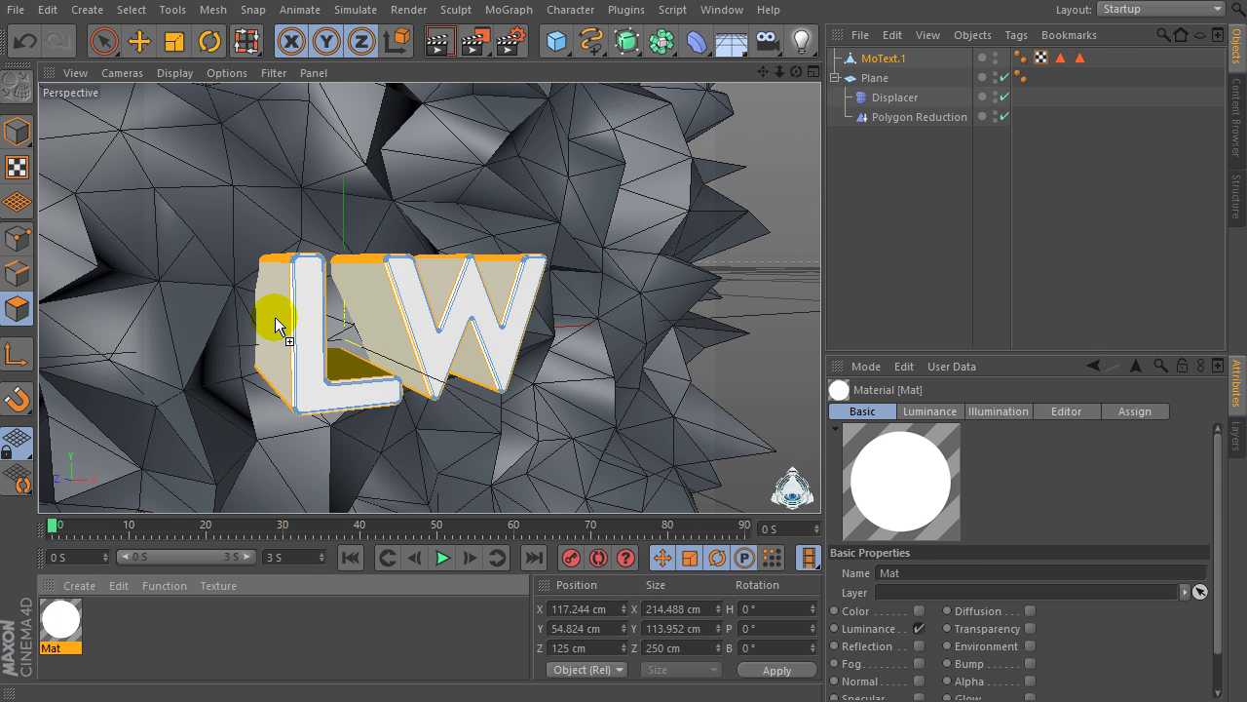
pyautogui.moveTo(276, 326); pyautogui.dragTo(277, 328)
pyautogui.click(104, 605)
# Create a Cheen shader material and disable its Diffuse and Roughness channels.
pyautogui.click(89, 586)
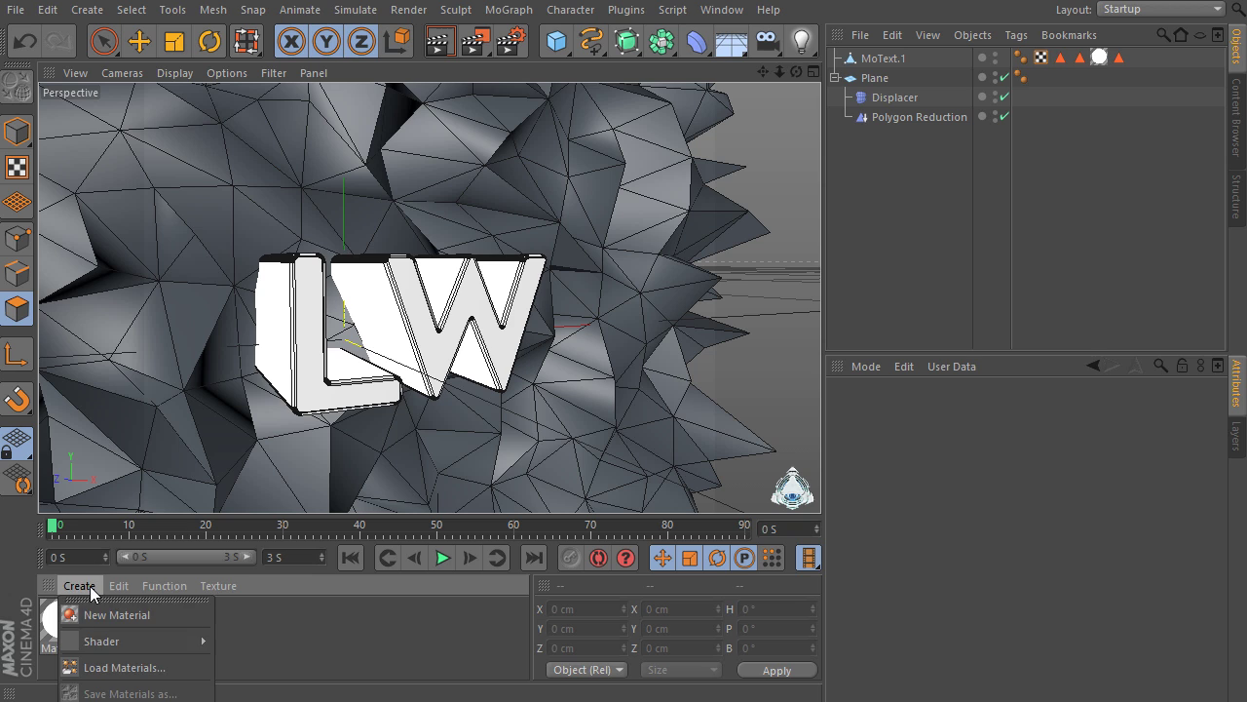
pyautogui.moveTo(104, 640)
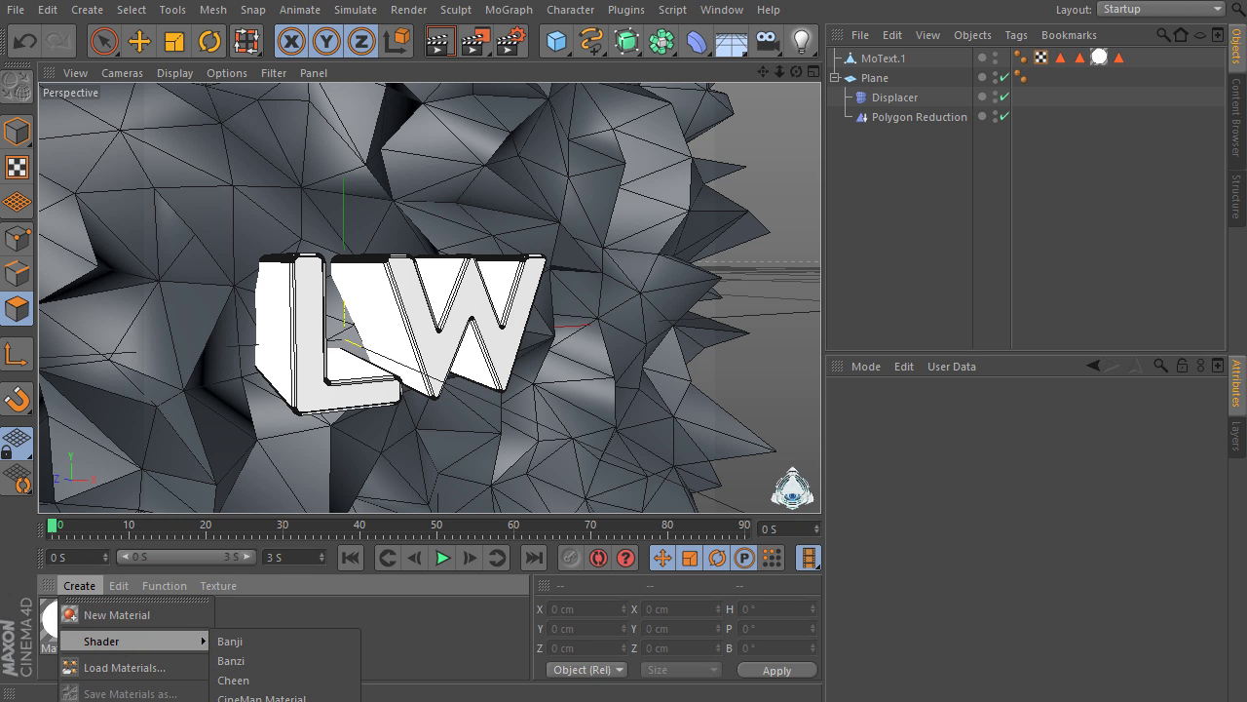
pyautogui.click(242, 682)
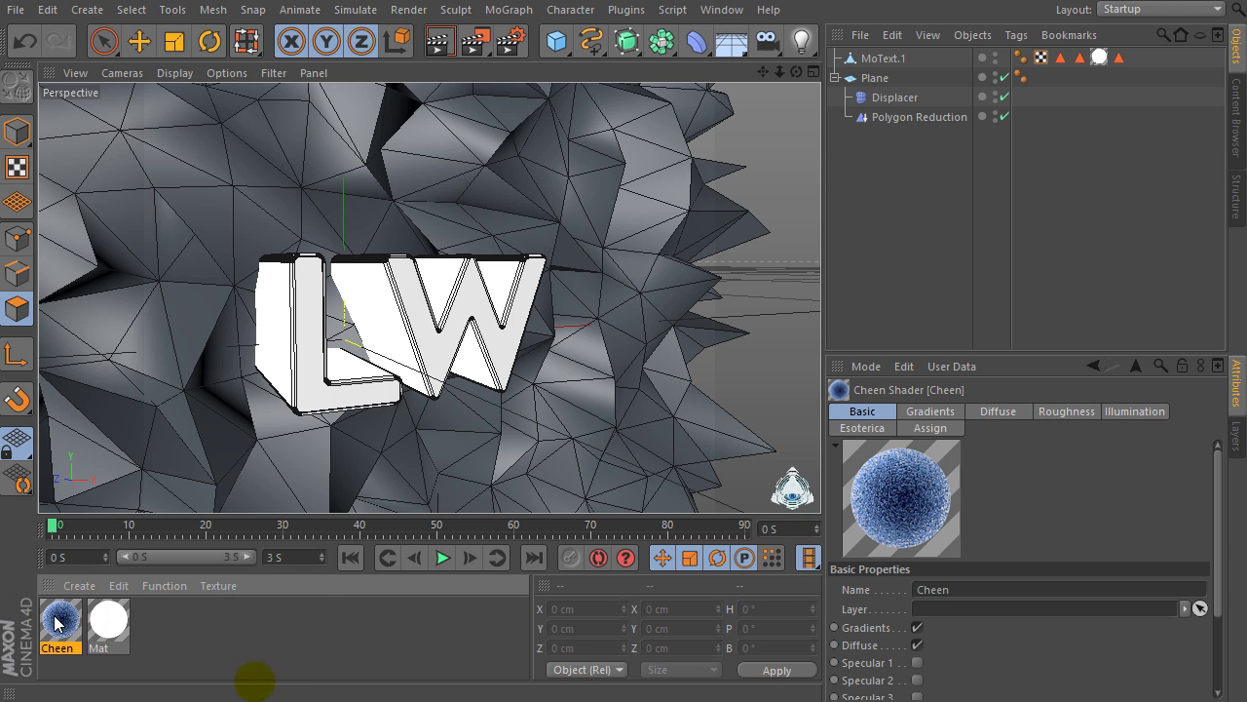
pyautogui.doubleClick(55, 623)
pyautogui.moveTo(263, 26); pyautogui.dragTo(556, 52)
pyautogui.click(345, 259)
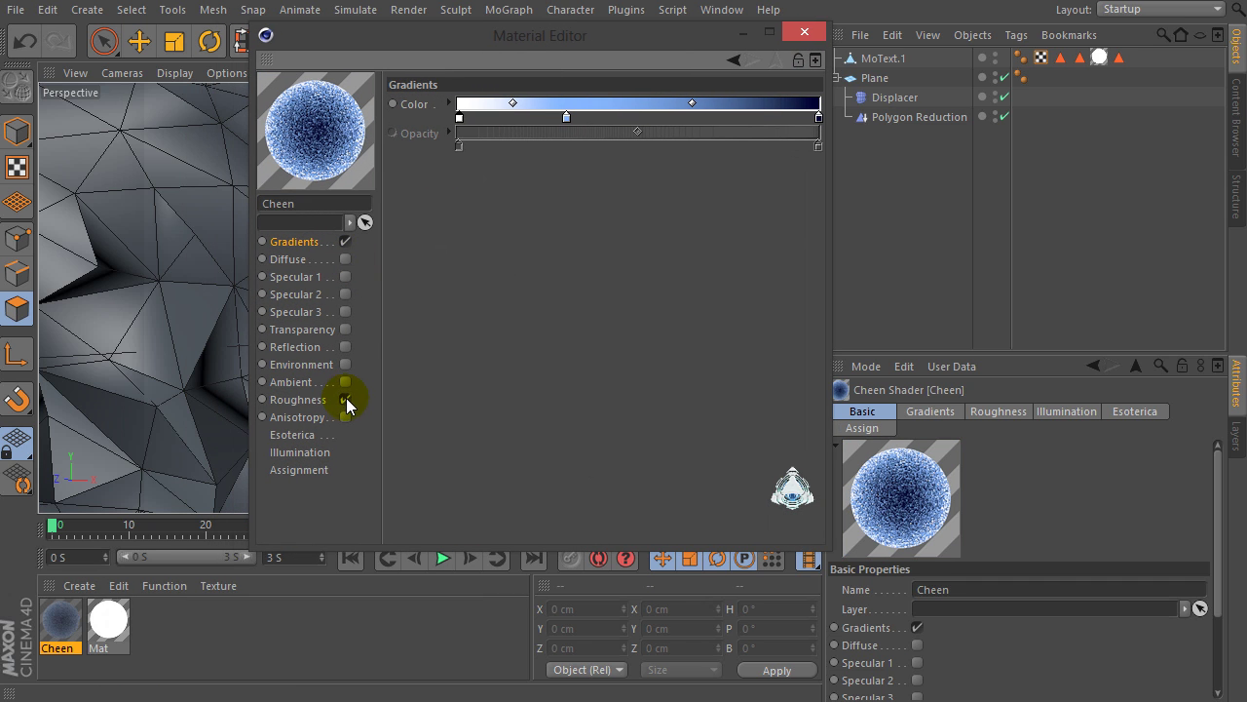
pyautogui.click(345, 399)
# Remove the two end knots of the Cheen color gradient and set the remaining knot to light blue, RGB 80, 208, 255.
pyautogui.click(460, 118)
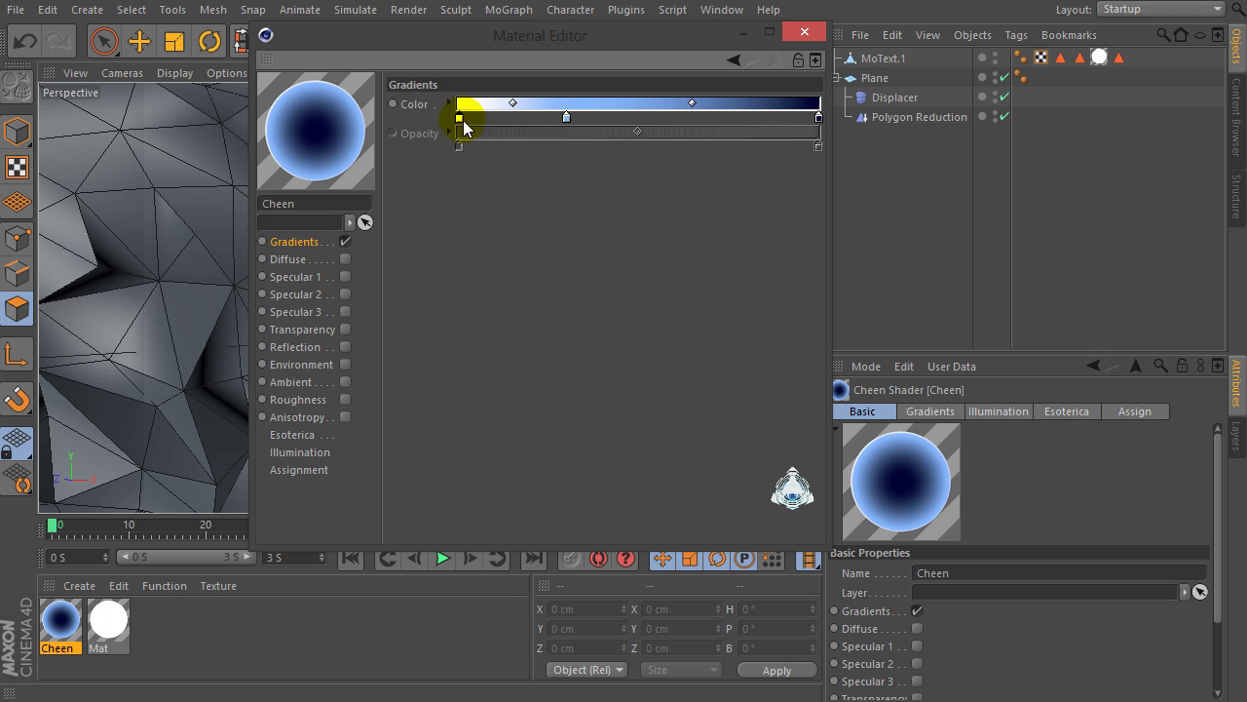
pyautogui.moveTo(460, 118); pyautogui.dragTo(819, 121)
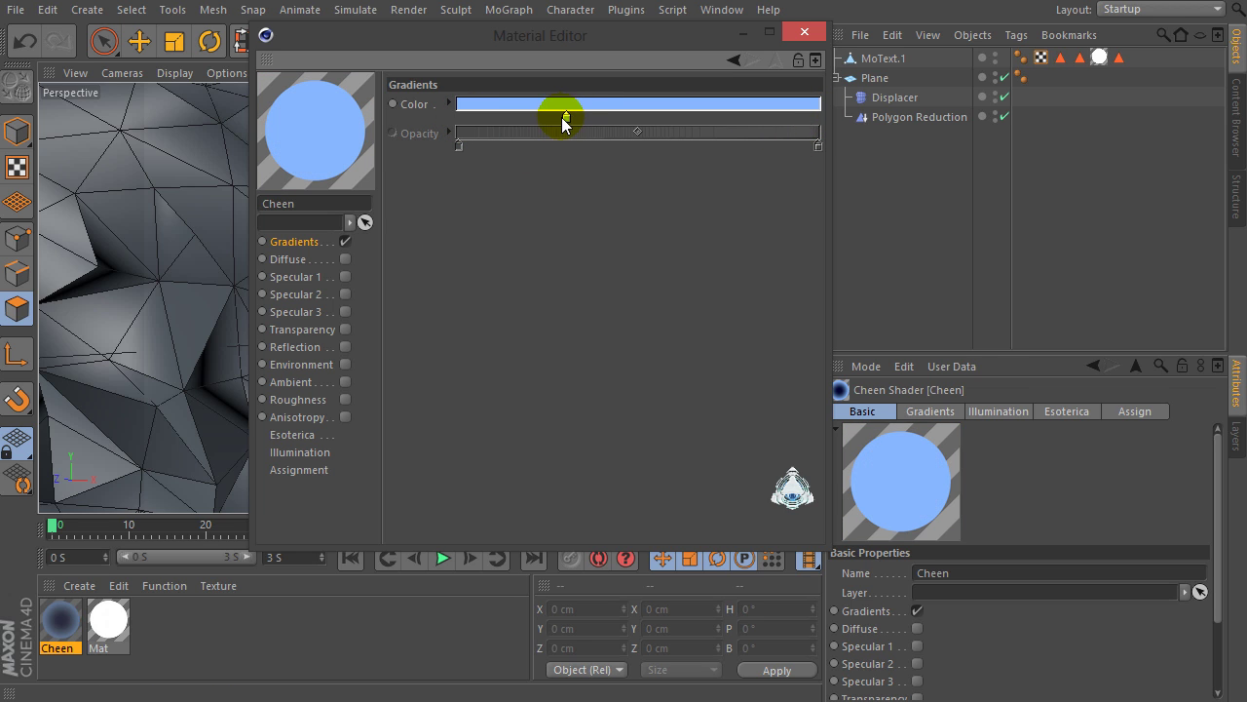
pyautogui.doubleClick(564, 117)
pyautogui.moveTo(539, 92)
pyautogui.mouseDown()
pyautogui.moveTo(506, 7)
pyautogui.moveTo(517, 56)
pyautogui.mouseUp()
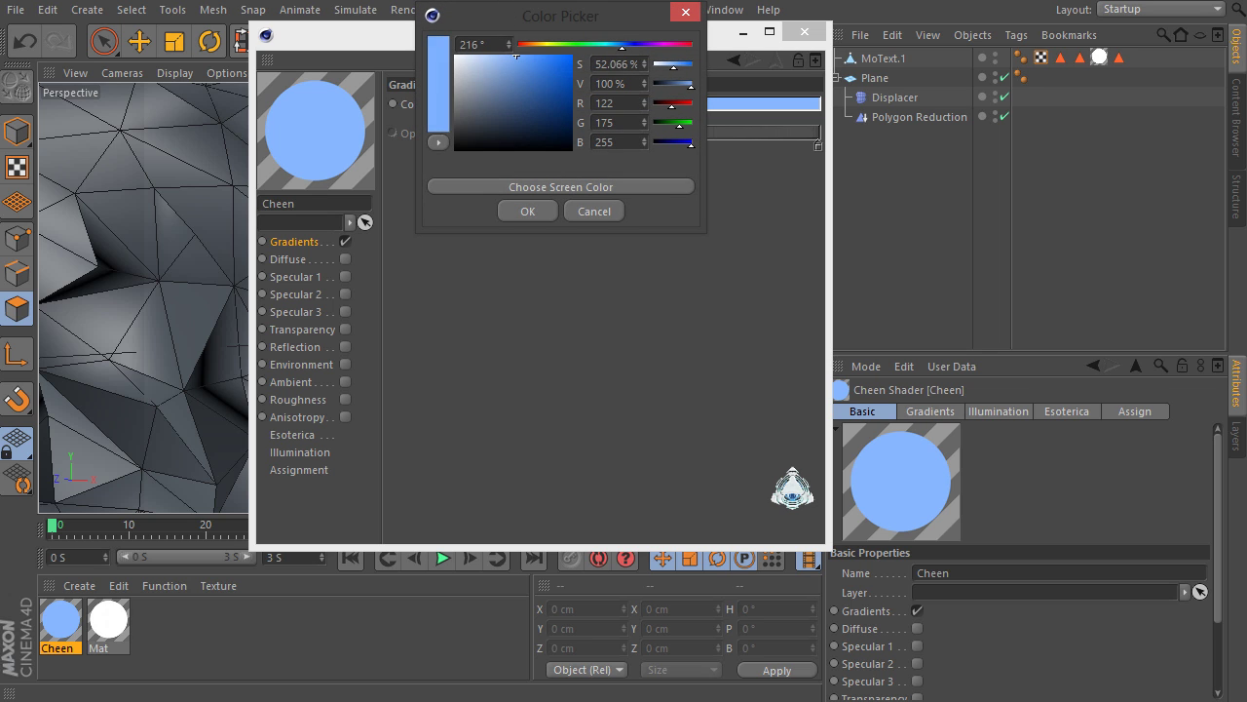
pyautogui.moveTo(620, 48); pyautogui.dragTo(611, 47)
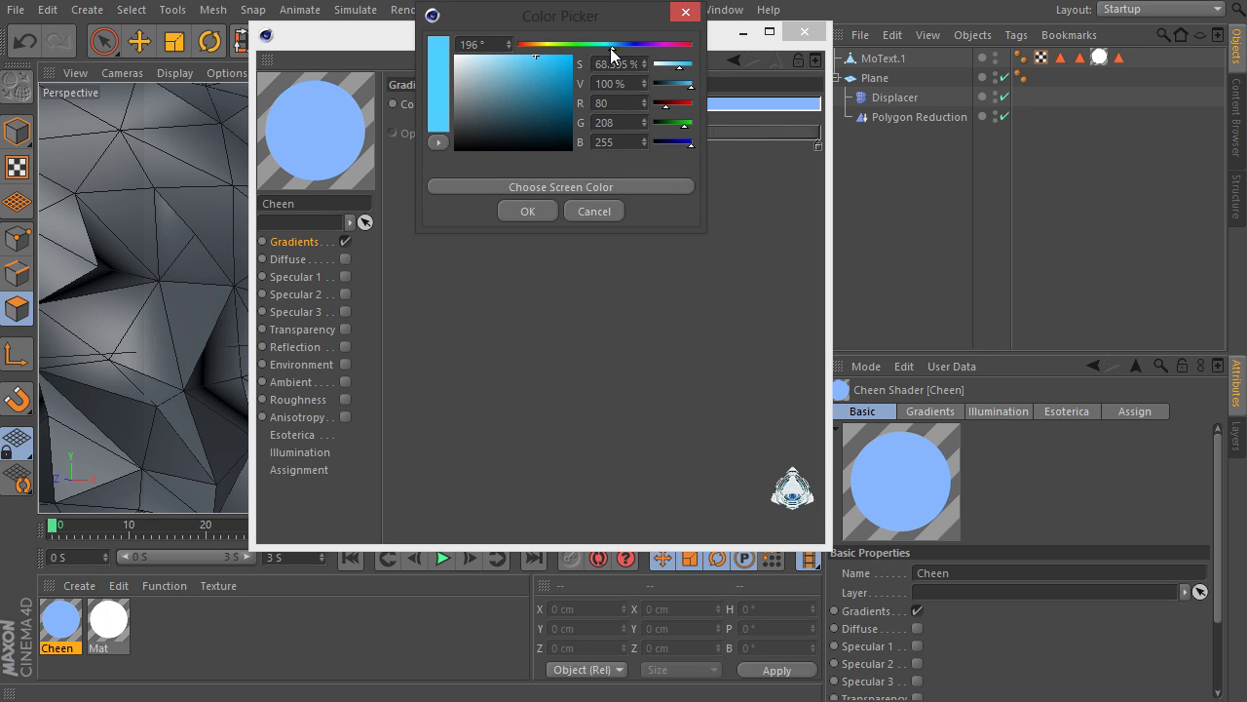
pyautogui.click(536, 211)
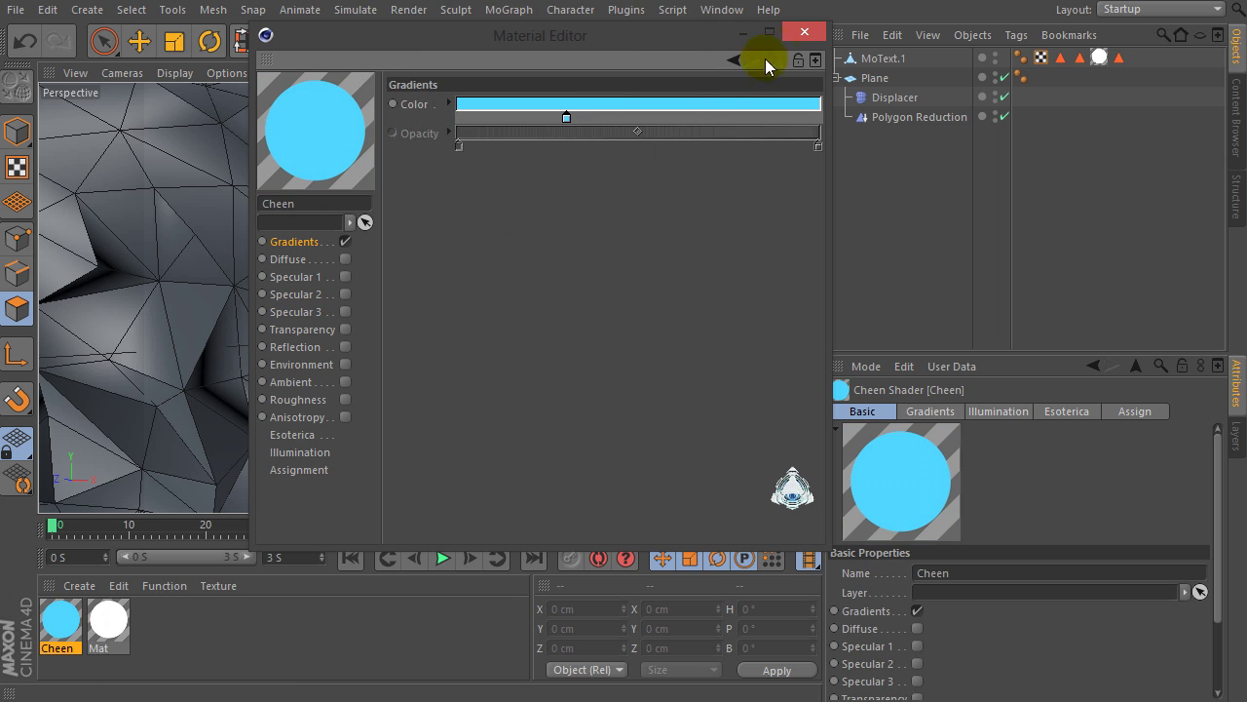
pyautogui.click(804, 33)
# Select the front polygons of the L and W in the text object and apply the light-blue Cheen material to them.
pyautogui.click(883, 58)
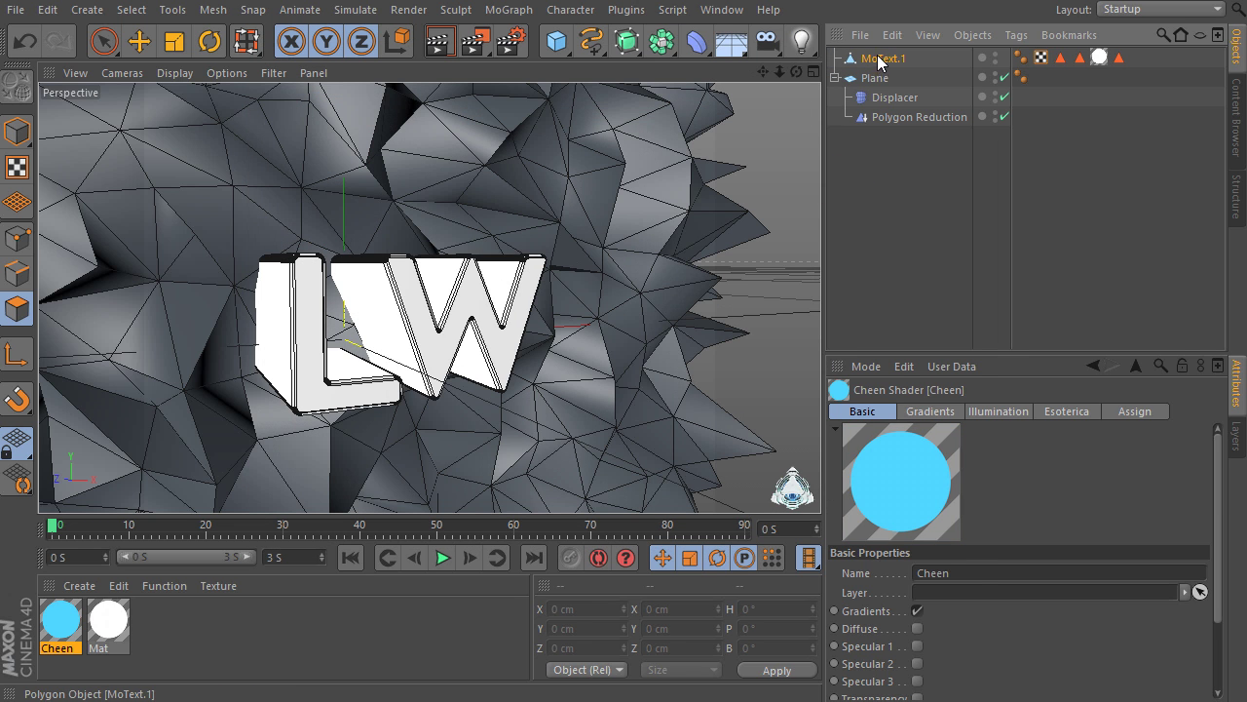
pyautogui.click(104, 41)
pyautogui.click(315, 337)
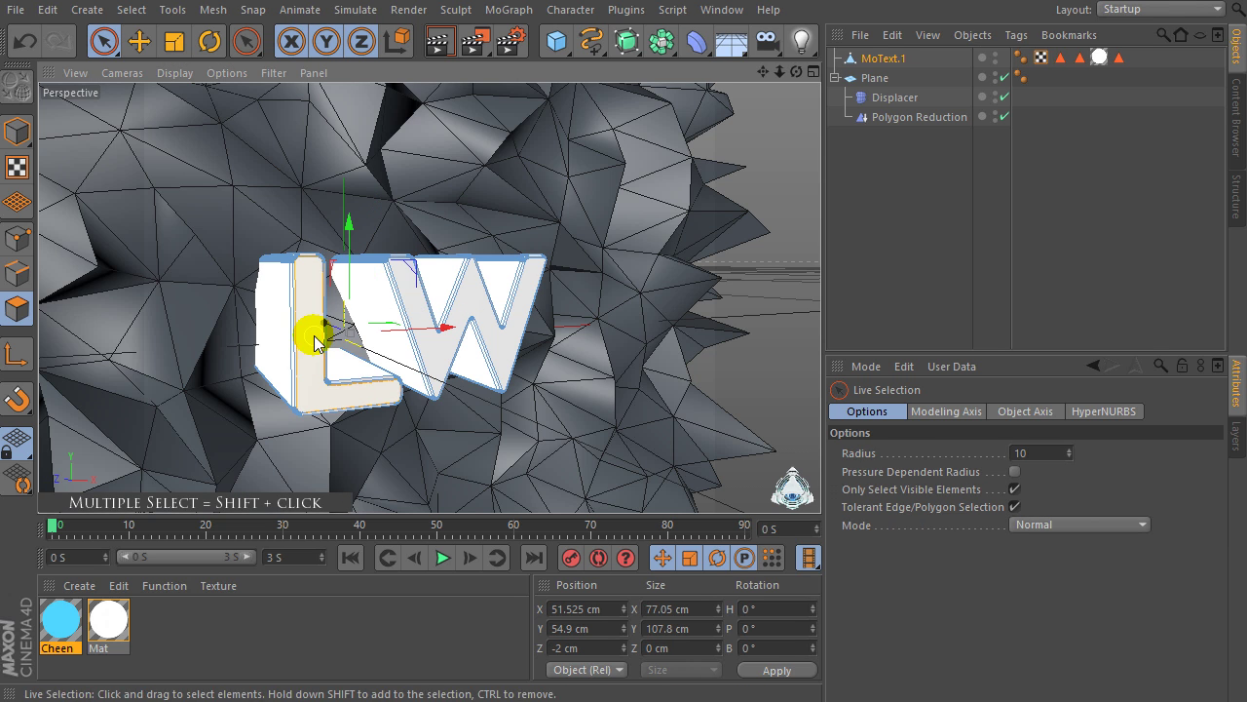
pyautogui.keyDown('shift'); pyautogui.click(440, 353); pyautogui.keyUp('shift')
pyautogui.moveTo(107, 619); pyautogui.dragTo(307, 297)
pyautogui.click(932, 263)
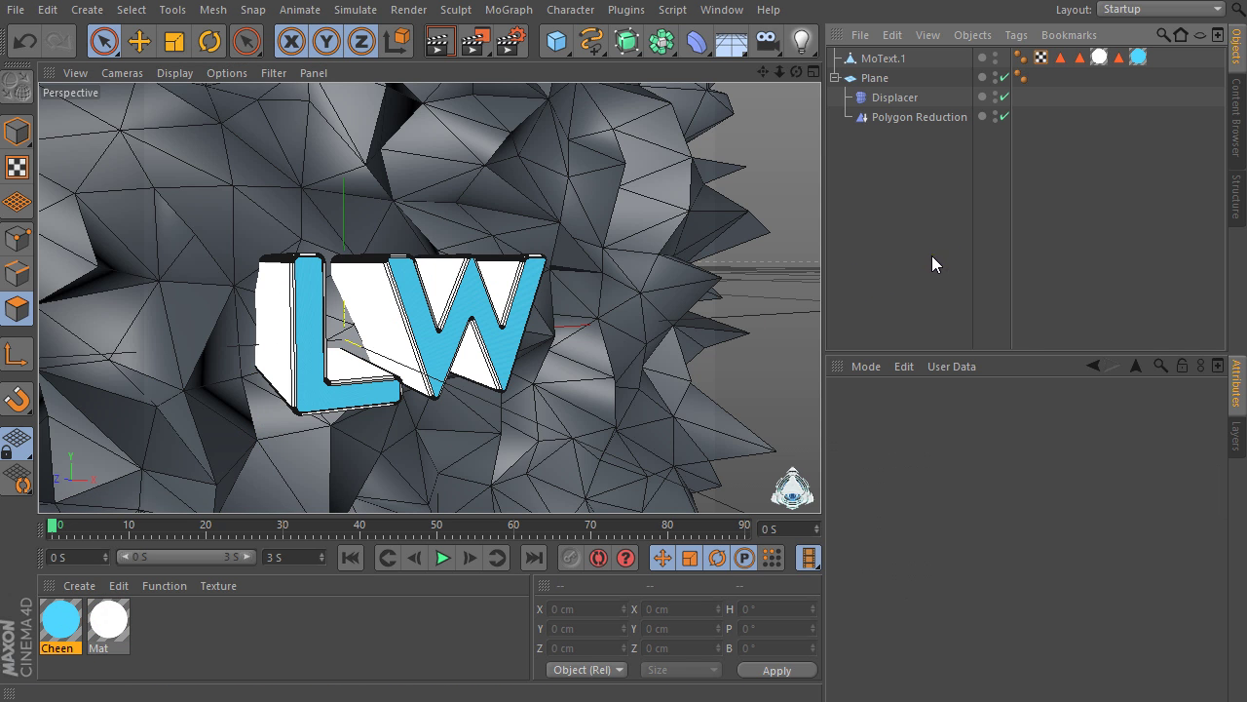
# Switch to model mode and move the whole LW text along X to about -112 cm.
pyautogui.moveTo(797, 72); pyautogui.dragTo(741, 75)
pyautogui.click(882, 58)
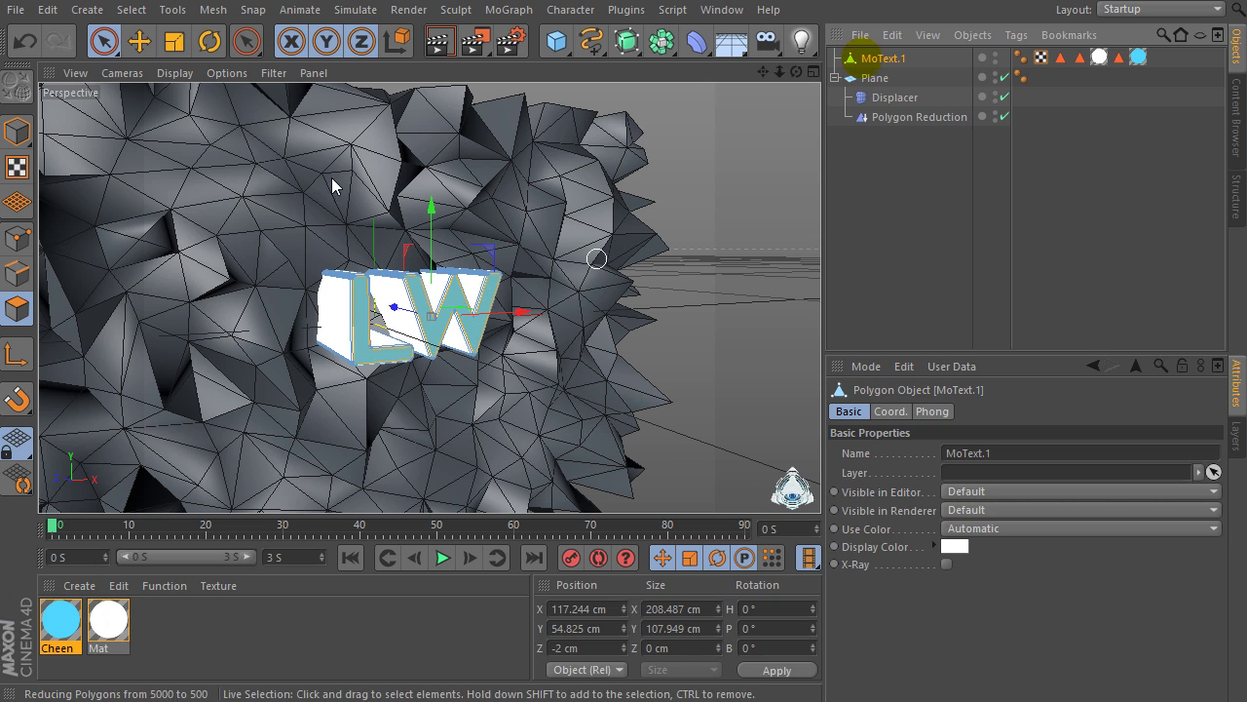
pyautogui.click(19, 136)
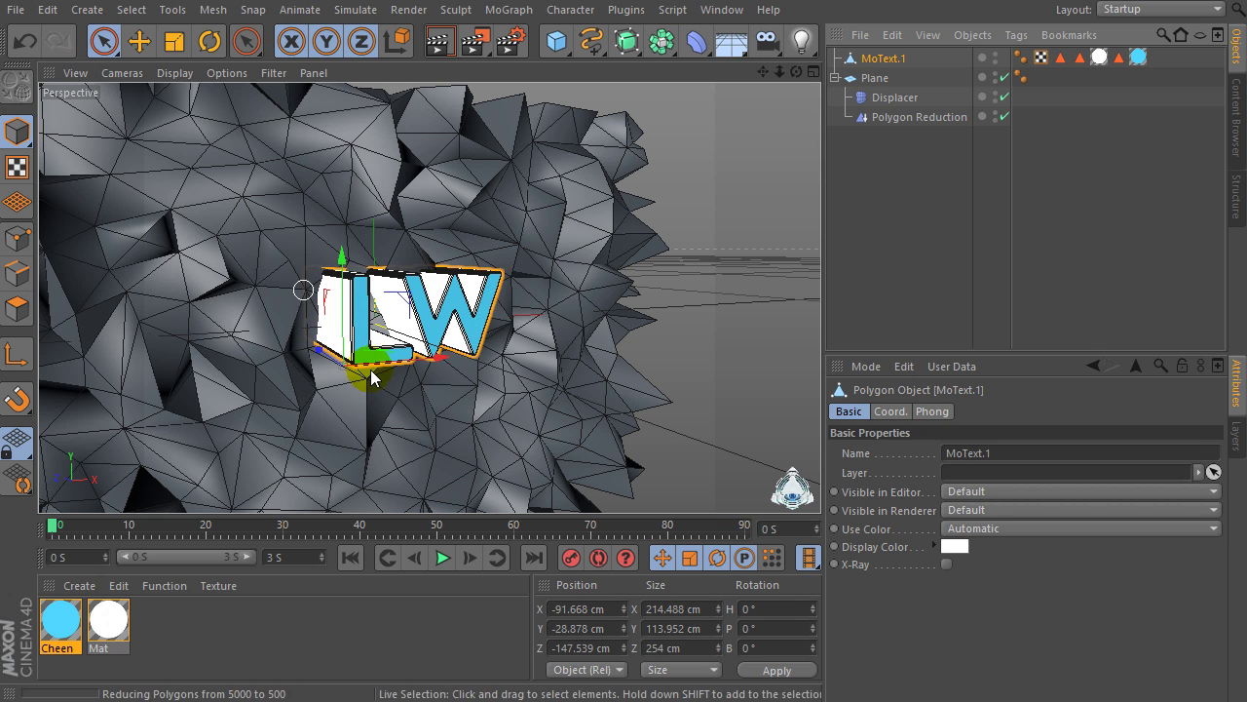
pyautogui.click(434, 358)
pyautogui.moveTo(430, 359); pyautogui.dragTo(417, 360)
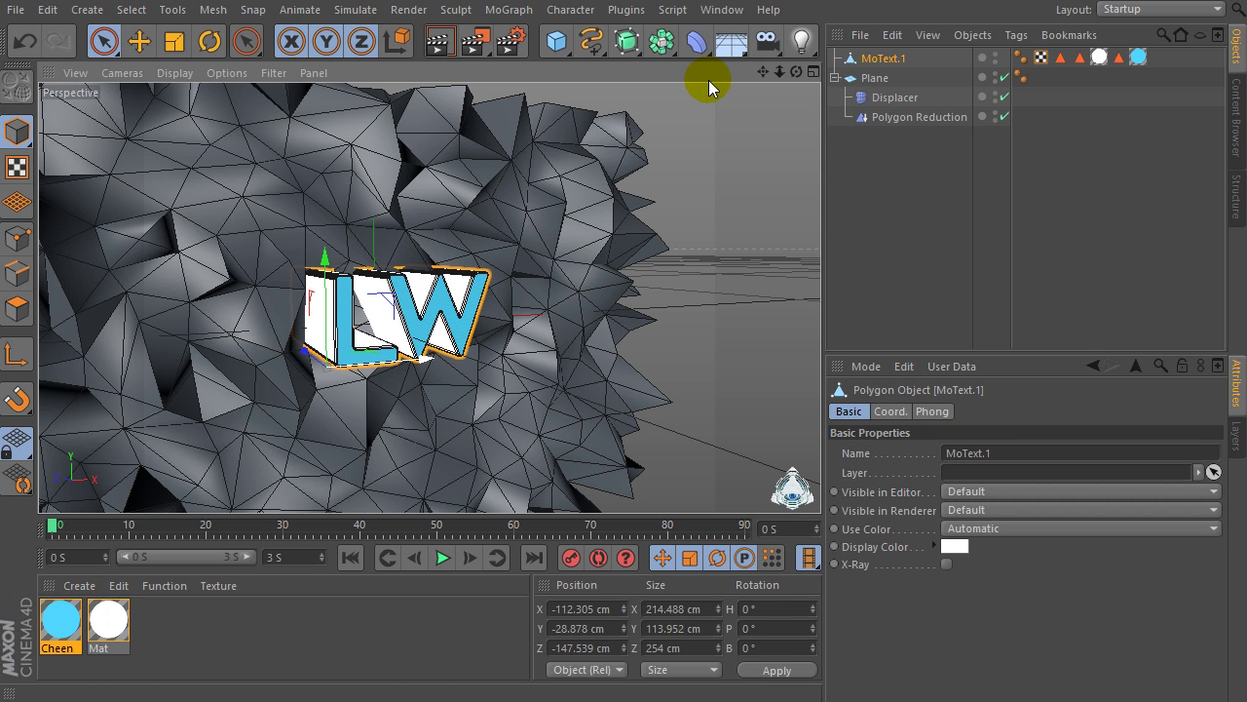
pyautogui.moveTo(779, 72)
pyautogui.mouseDown()
pyautogui.moveTo(882, 82)
pyautogui.moveTo(796, 74)
pyautogui.mouseUp()
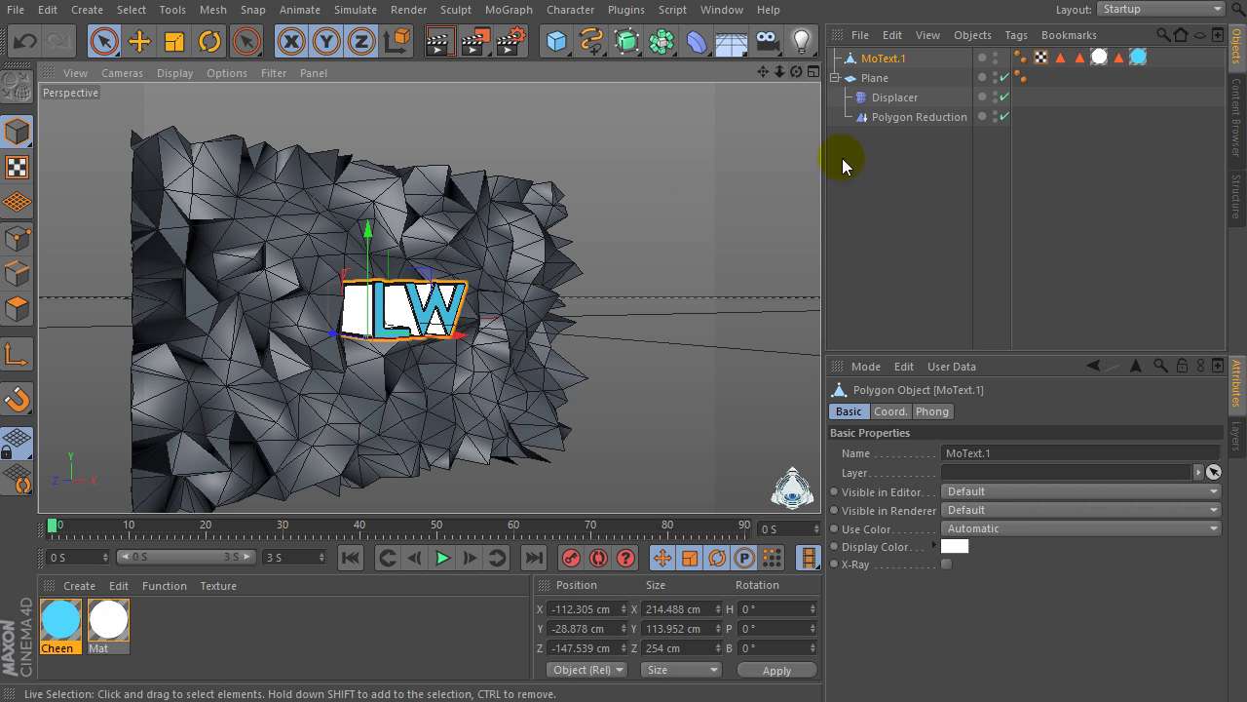
# Create a new material, disable its Specular channel and load a Gradient shader as the Color texture.
pyautogui.doubleClick(167, 631)
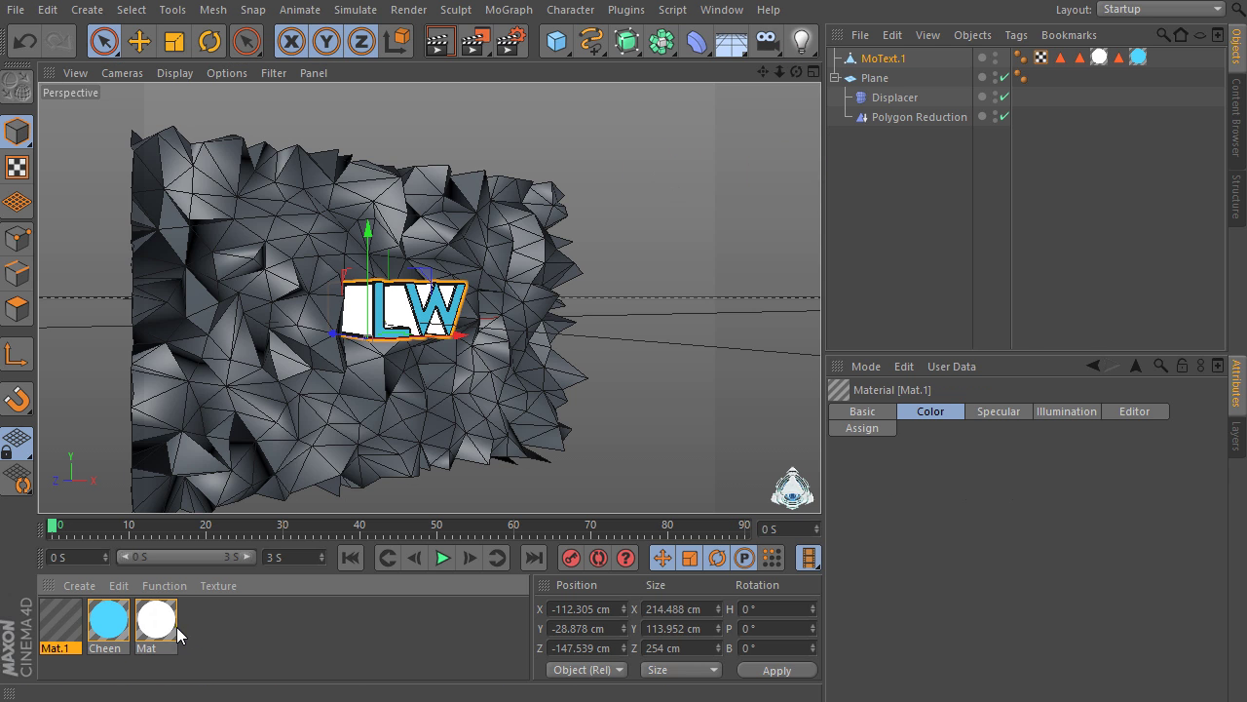
pyautogui.doubleClick(62, 623)
pyautogui.moveTo(390, 37); pyautogui.dragTo(670, 48)
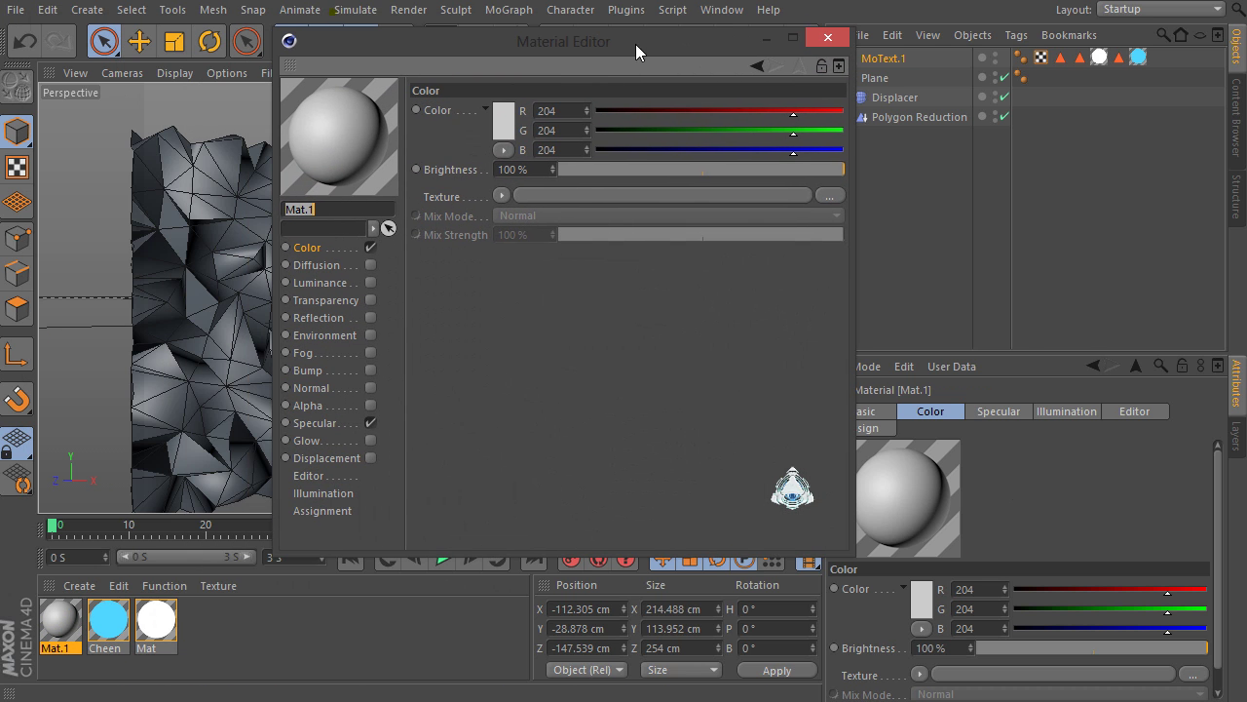
pyautogui.click(370, 424)
pyautogui.click(306, 249)
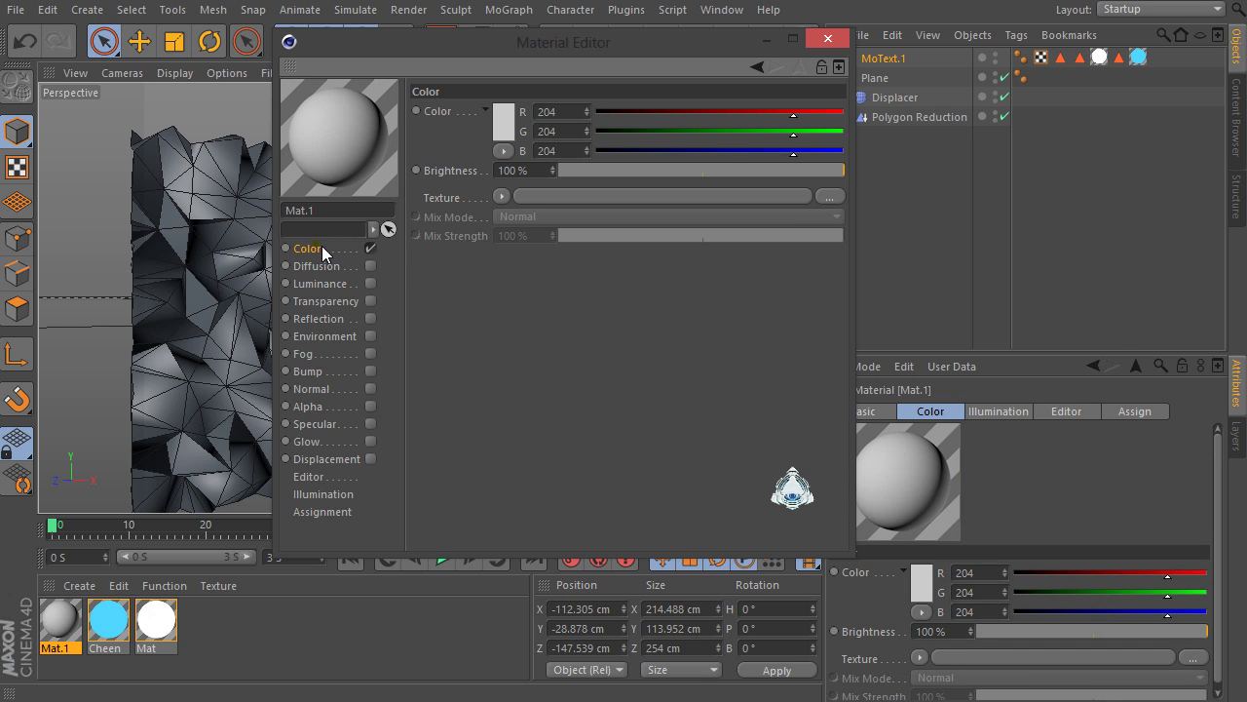
pyautogui.click(502, 196)
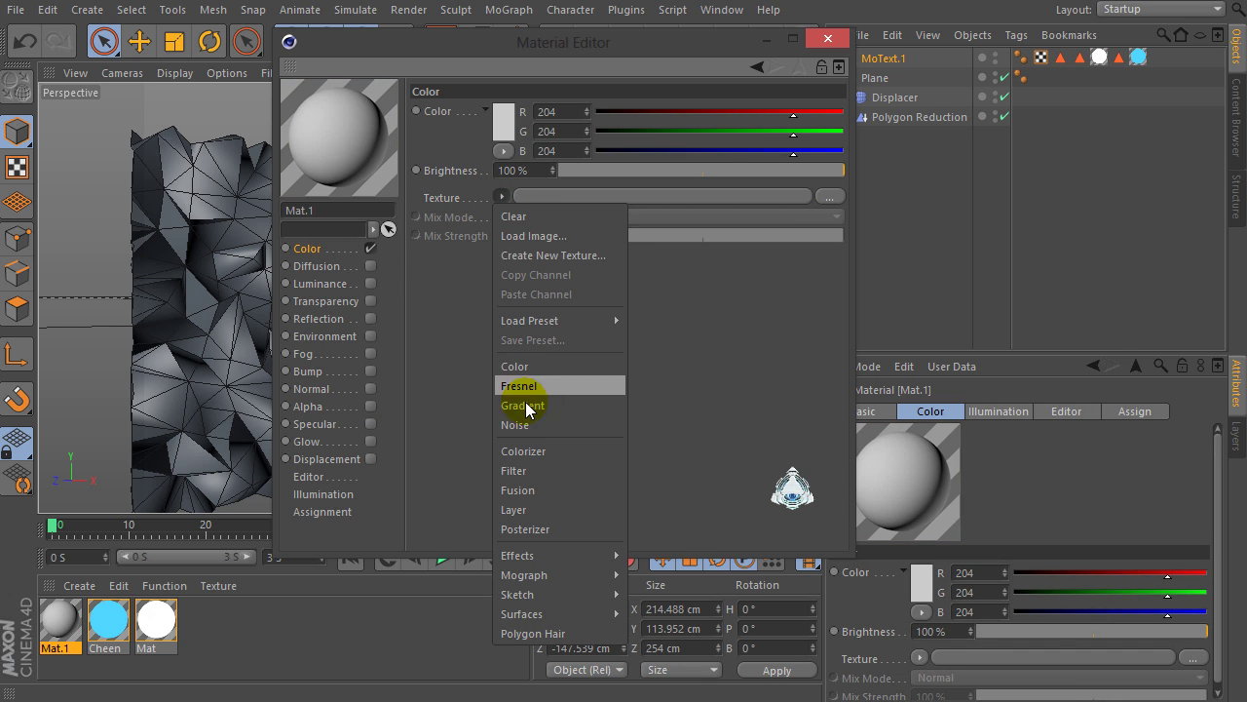
pyautogui.click(528, 385)
pyautogui.click(517, 229)
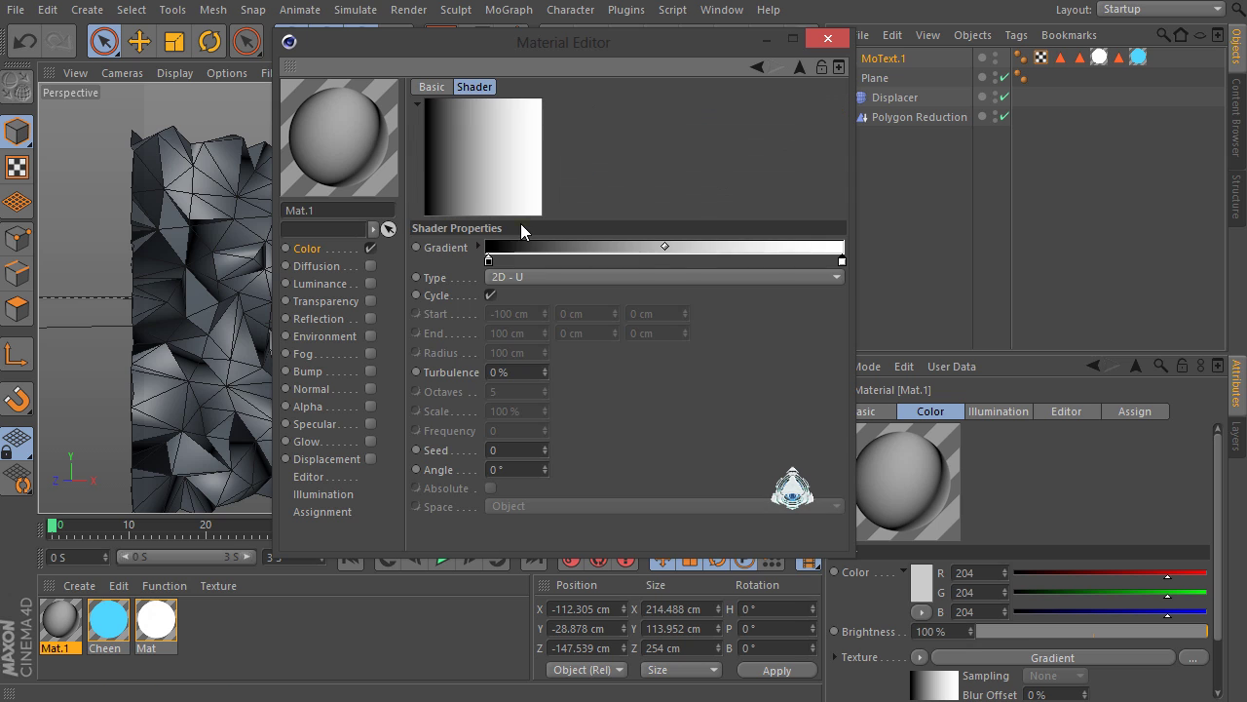
# Change the gradient's black knot to a saturated blue, about RGB 2, 31, 252.
pyautogui.doubleClick(489, 261)
pyautogui.click(550, 188)
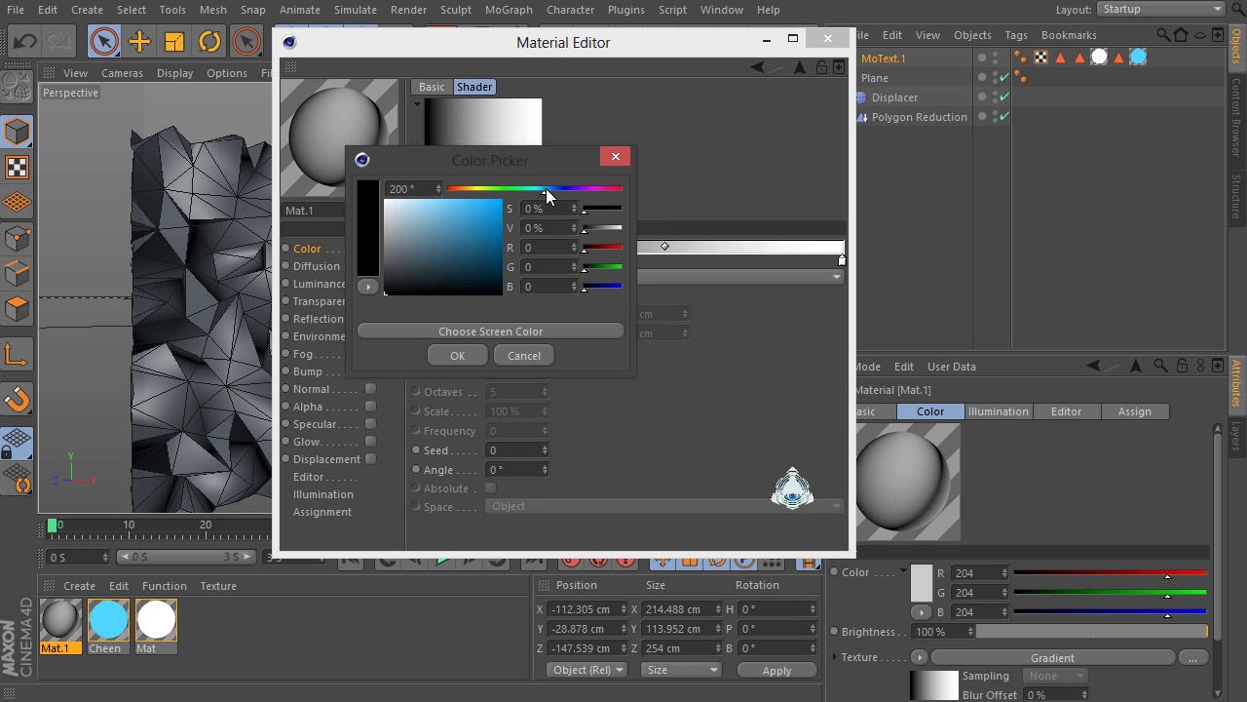
pyautogui.moveTo(555, 187); pyautogui.dragTo(559, 193)
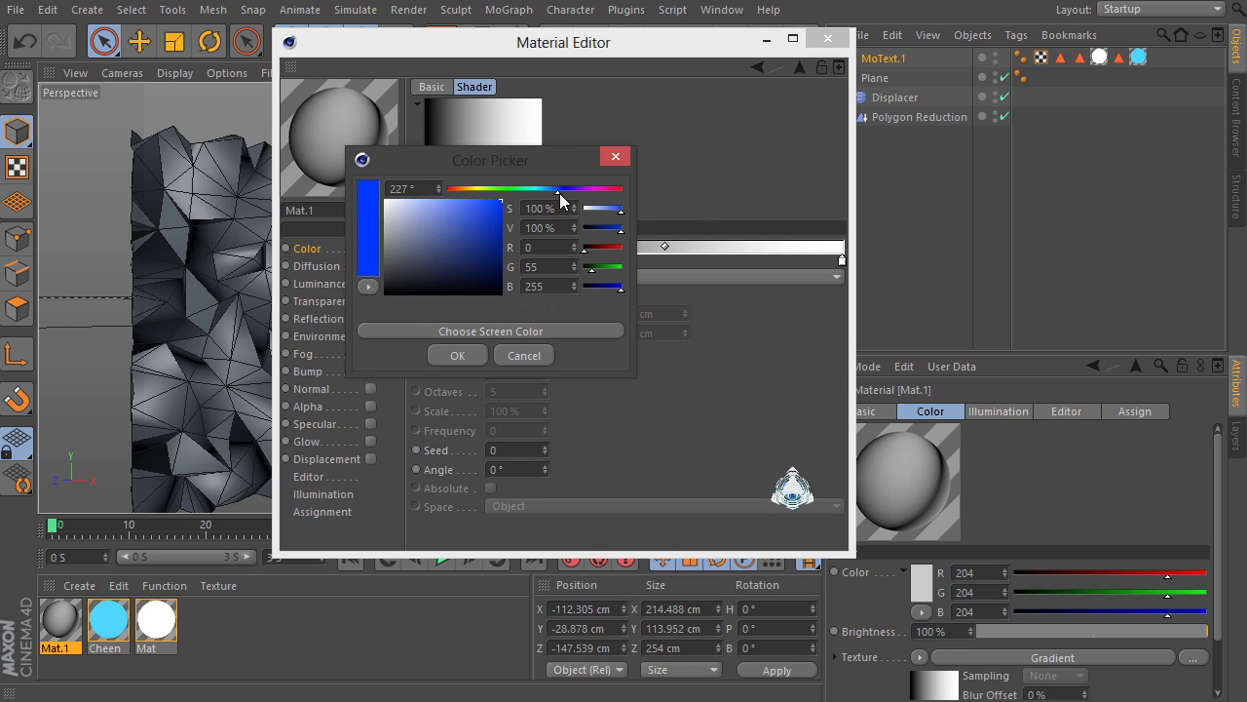
pyautogui.click(464, 354)
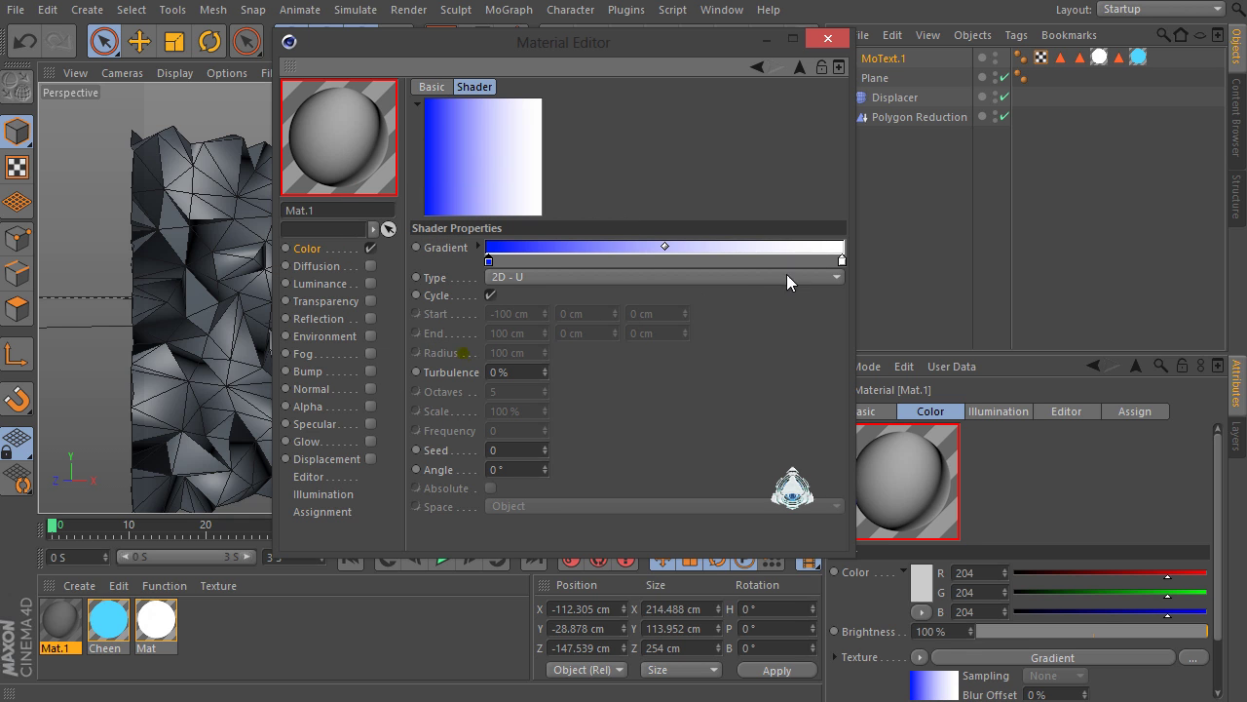
# Change the gradient's white end knot to light blue, about RGB 41, 178, 236.
pyautogui.doubleClick(842, 262)
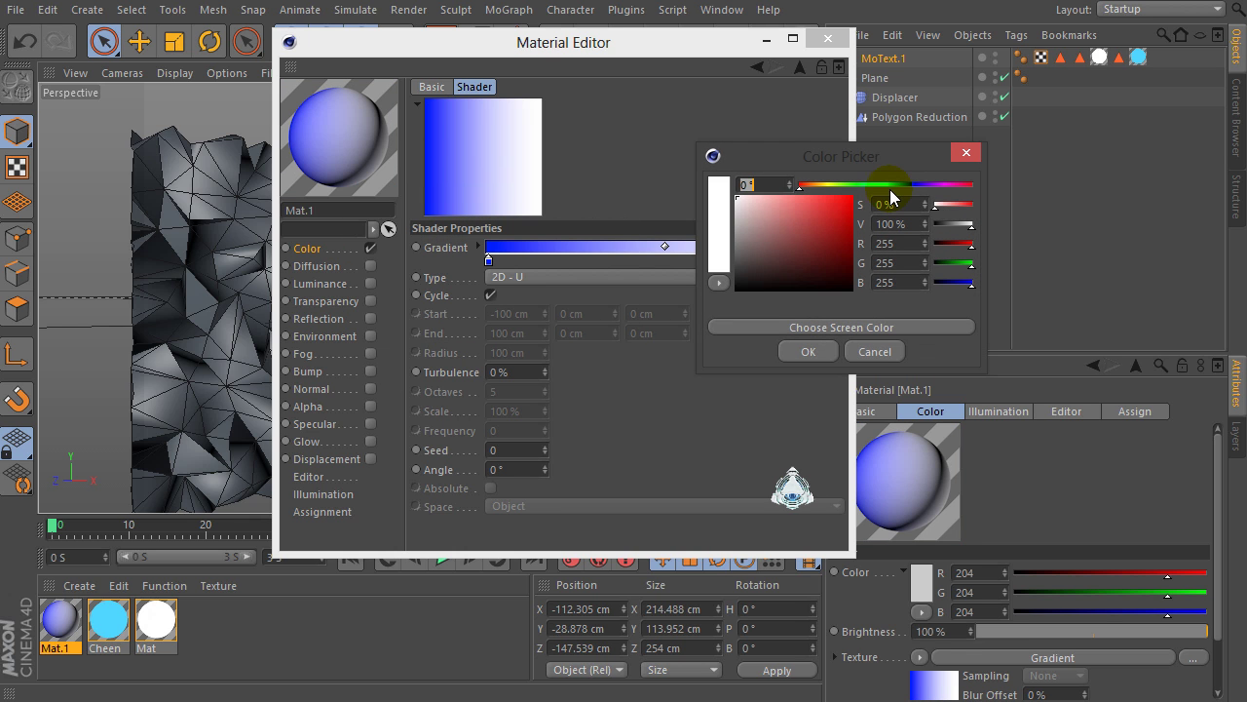
pyautogui.click(891, 186)
pyautogui.moveTo(808, 234); pyautogui.dragTo(822, 220)
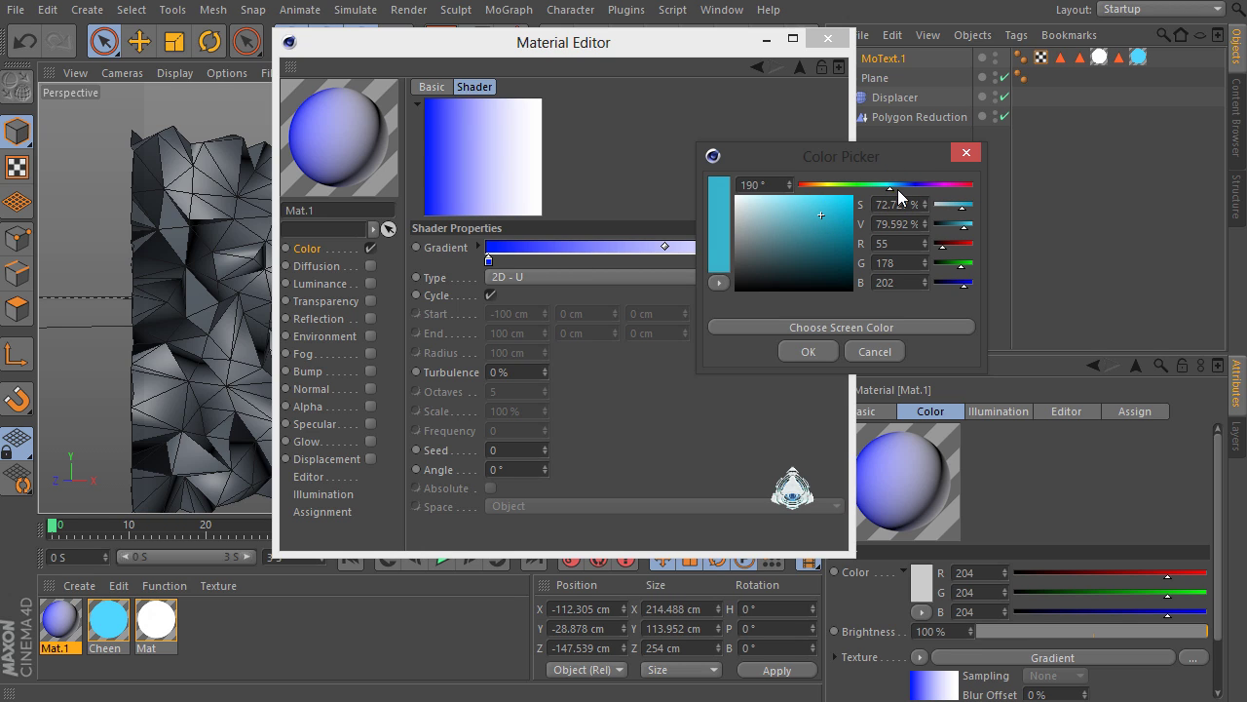
pyautogui.moveTo(829, 223)
pyautogui.mouseDown()
pyautogui.moveTo(827, 194)
pyautogui.moveTo(834, 224)
pyautogui.mouseUp()
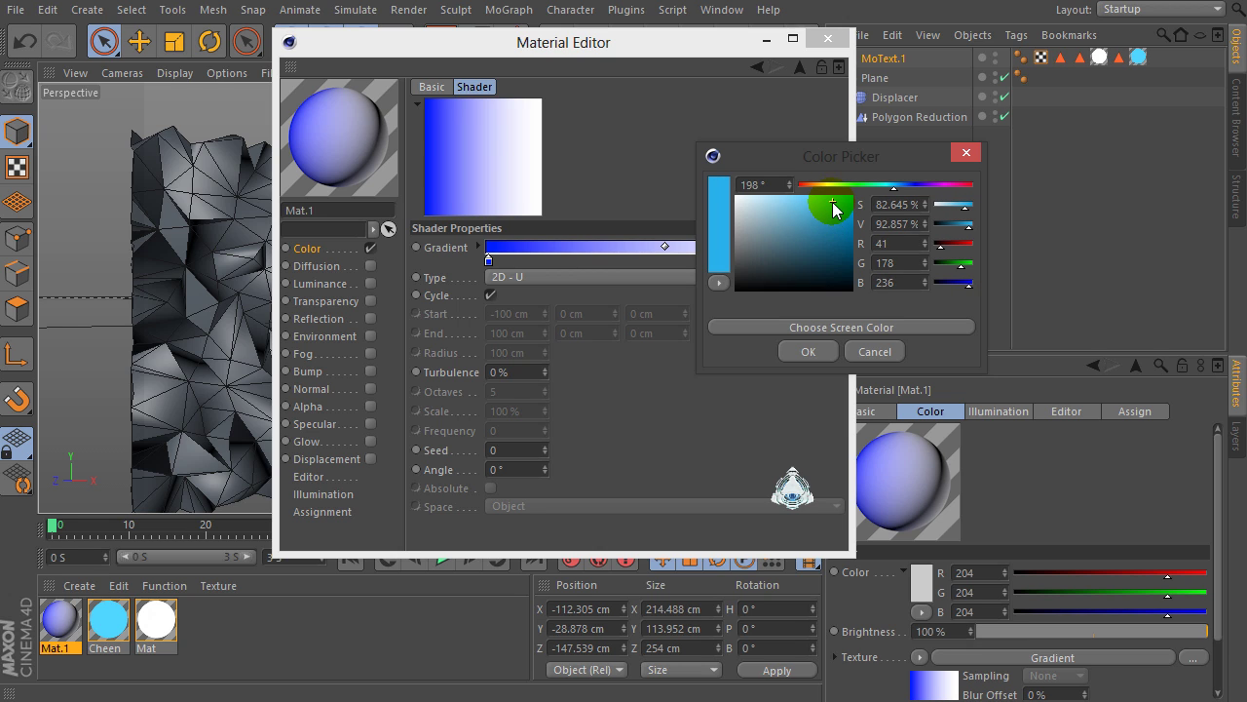
pyautogui.click(801, 352)
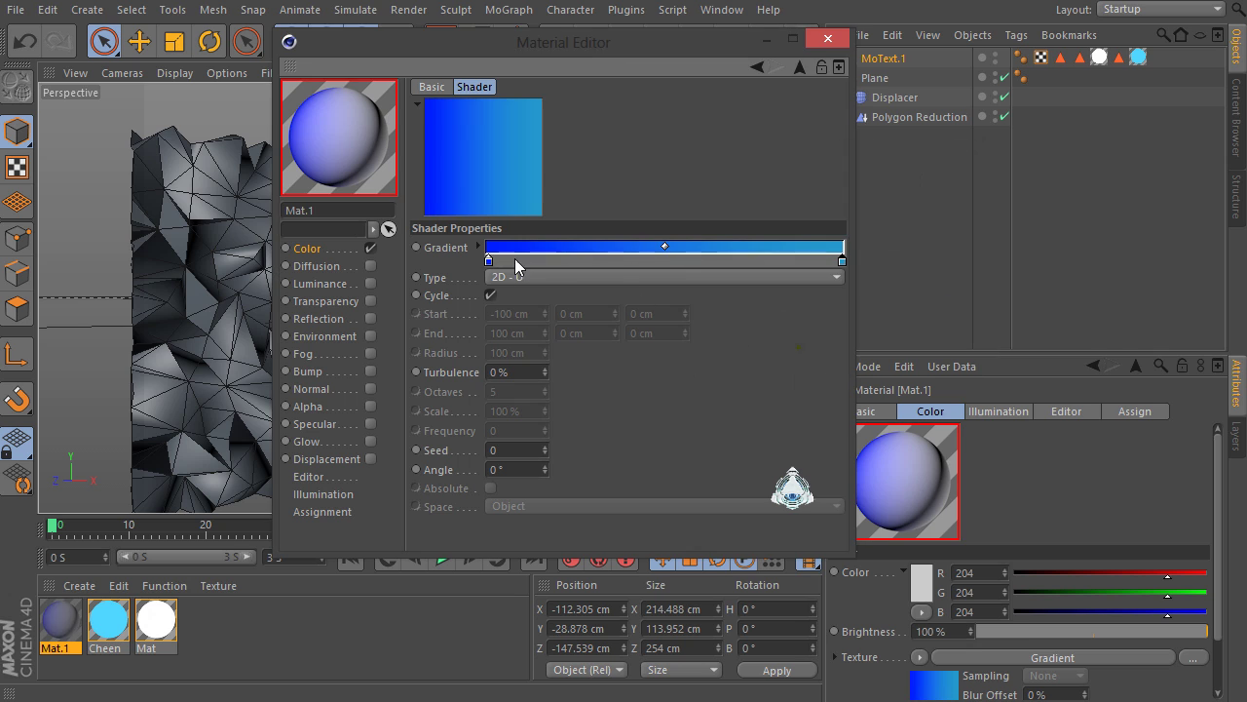
# Refine the gradient's starting blue knot to RGB 18, 46, 255.
pyautogui.doubleClick(488, 263)
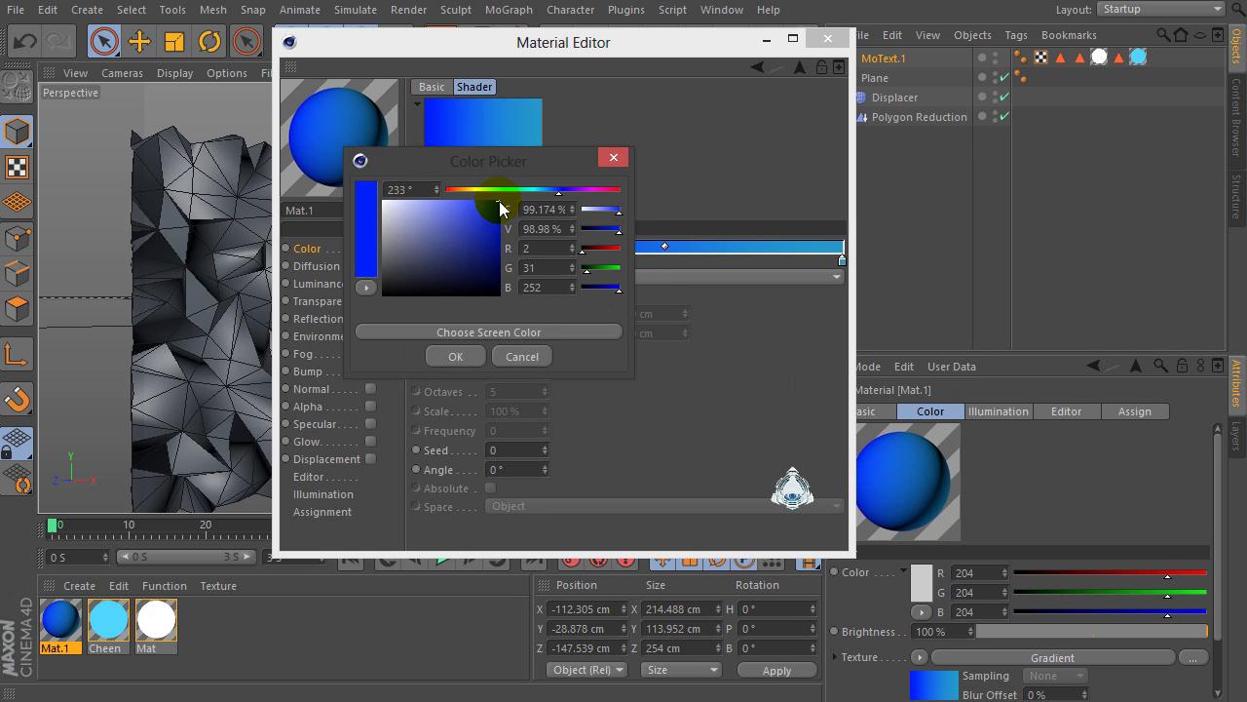
pyautogui.moveTo(487, 204); pyautogui.dragTo(492, 206)
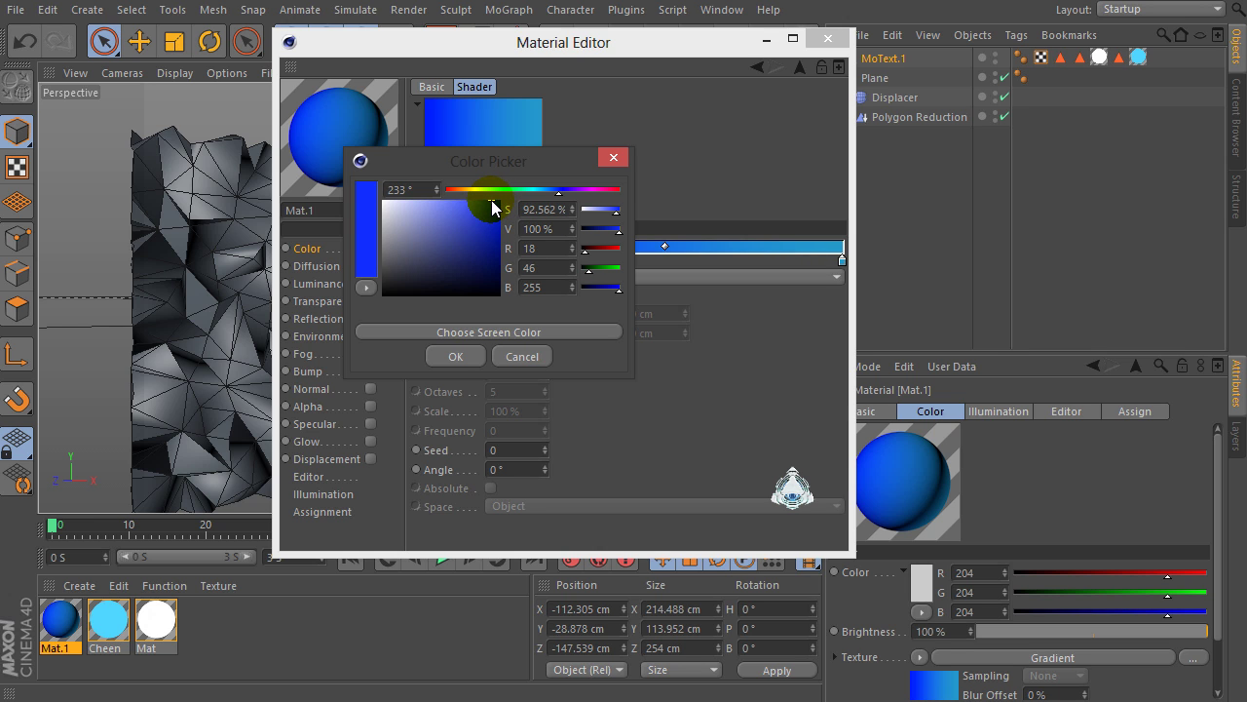
pyautogui.click(454, 355)
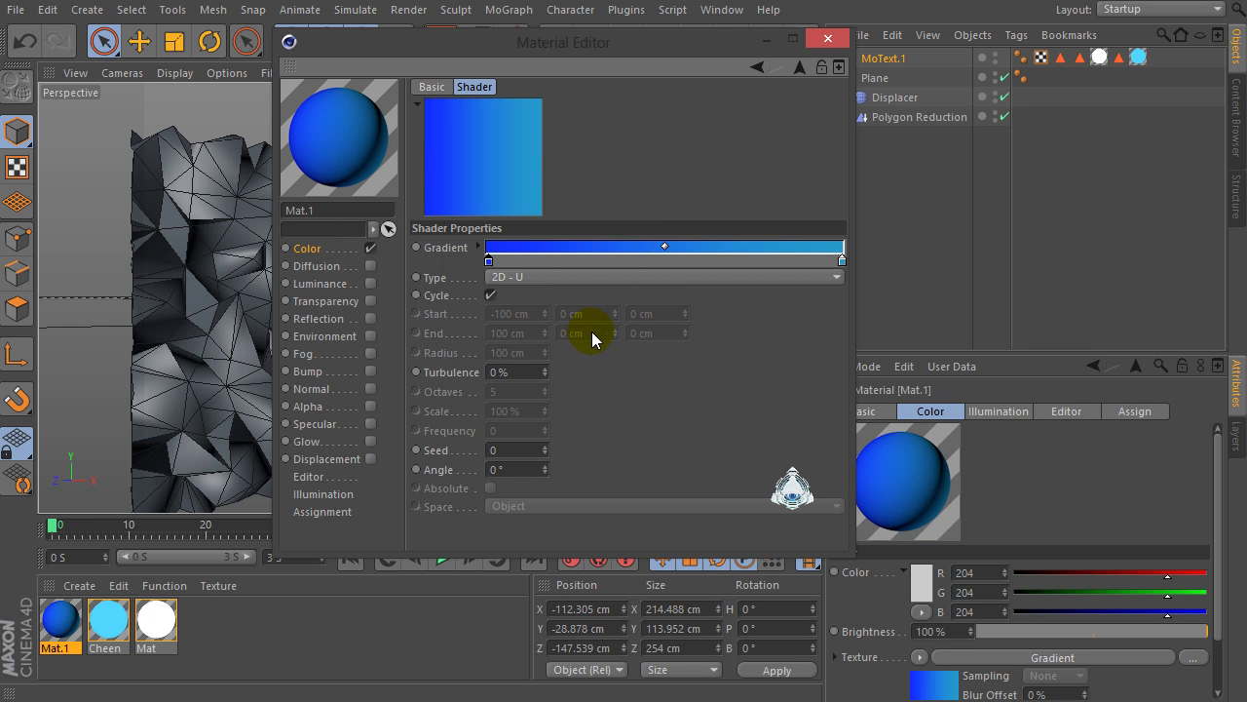
# Close the material's settings and apply the blue gradient material to the faceted plane.
pyautogui.click(826, 41)
pyautogui.moveTo(54, 624); pyautogui.dragTo(206, 398)
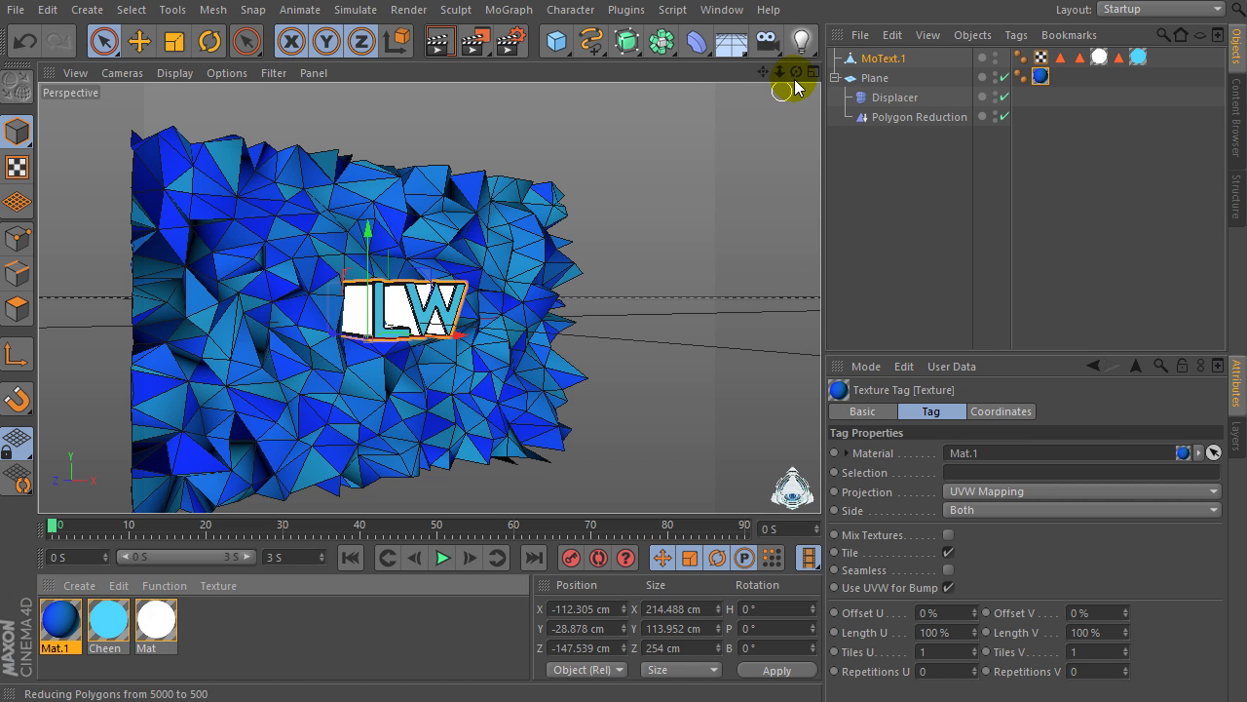
pyautogui.moveTo(796, 72)
pyautogui.mouseDown()
pyautogui.moveTo(741, 78)
pyautogui.moveTo(796, 71)
pyautogui.mouseUp()
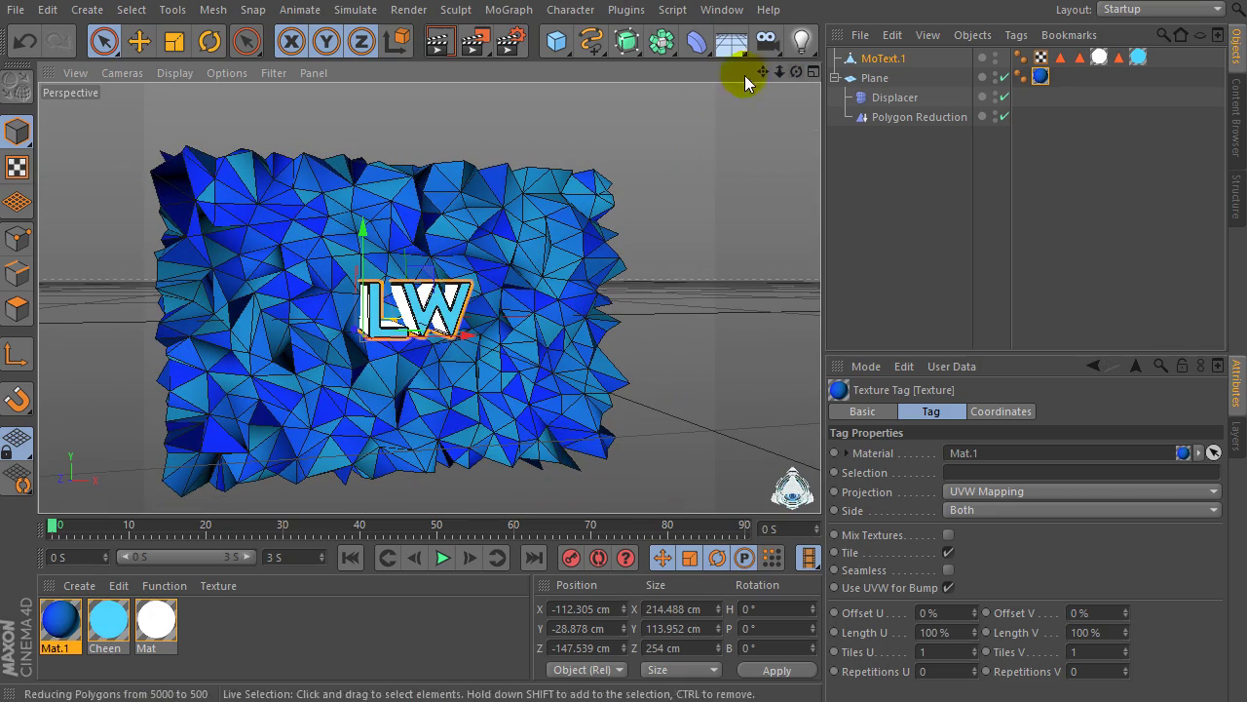
# Add an area light and move it along X to about -719 cm, beside the faceted plane.
pyautogui.click(800, 42)
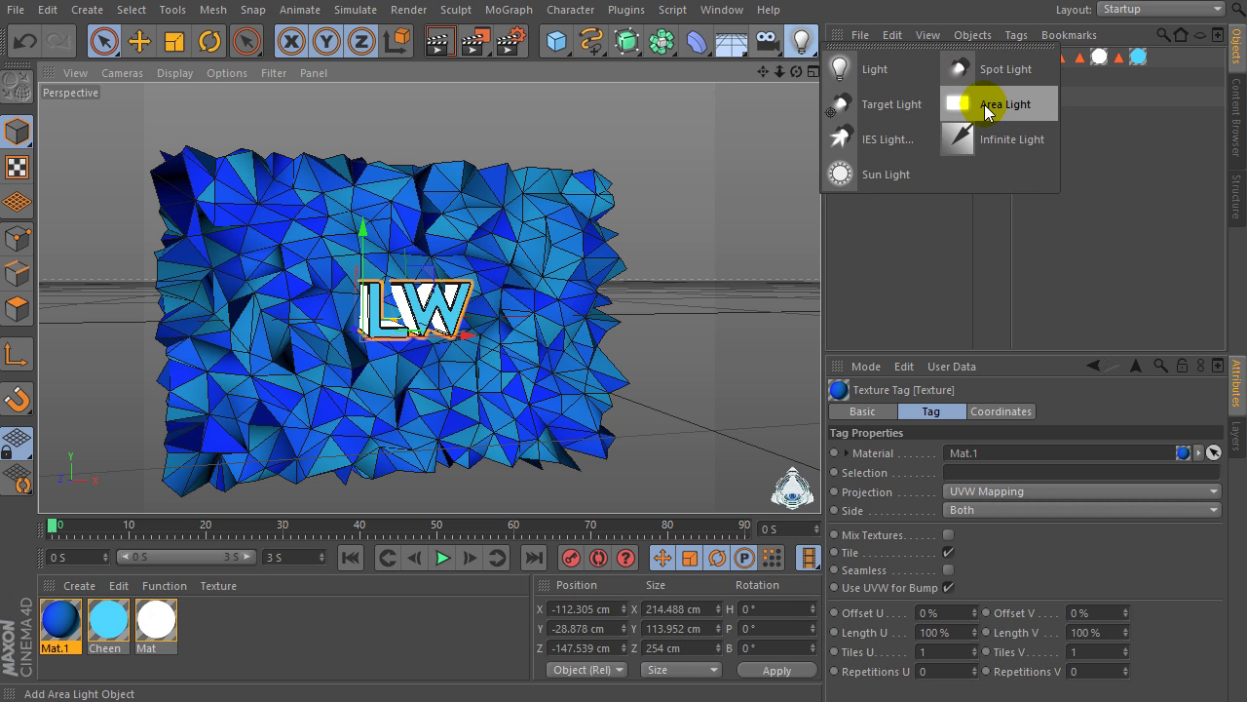
pyautogui.click(987, 105)
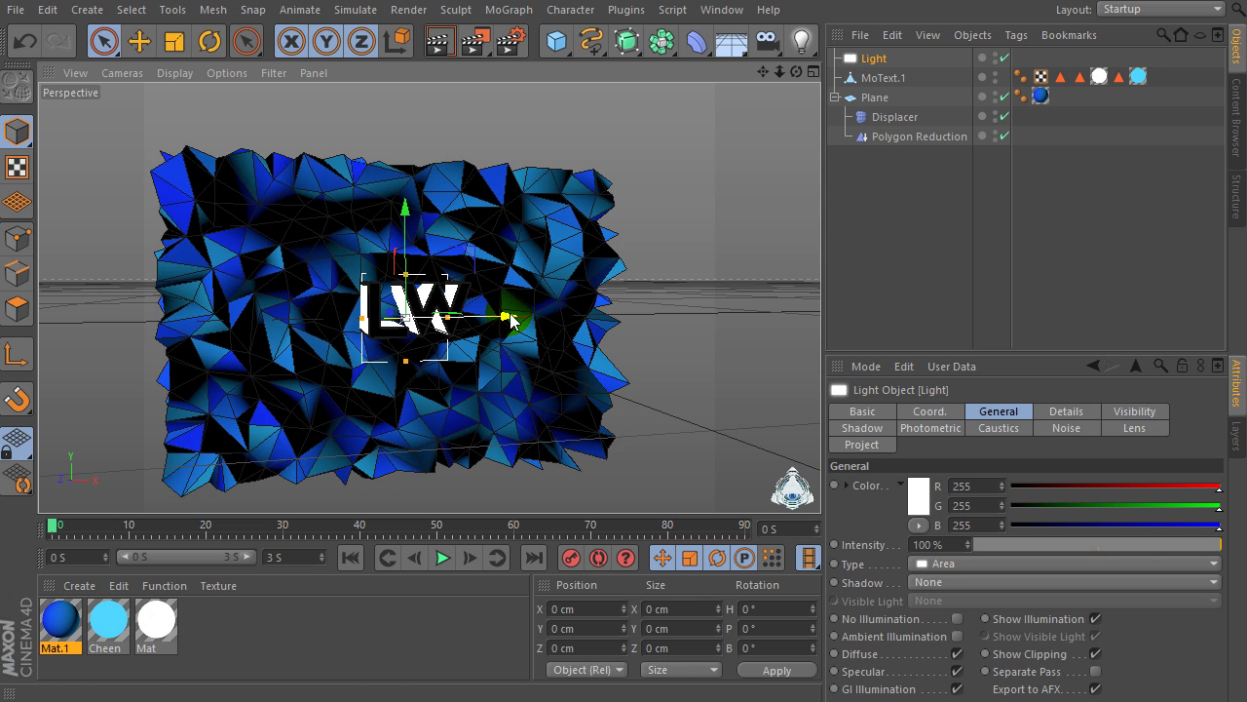
pyautogui.moveTo(302, 326); pyautogui.dragTo(76, 322)
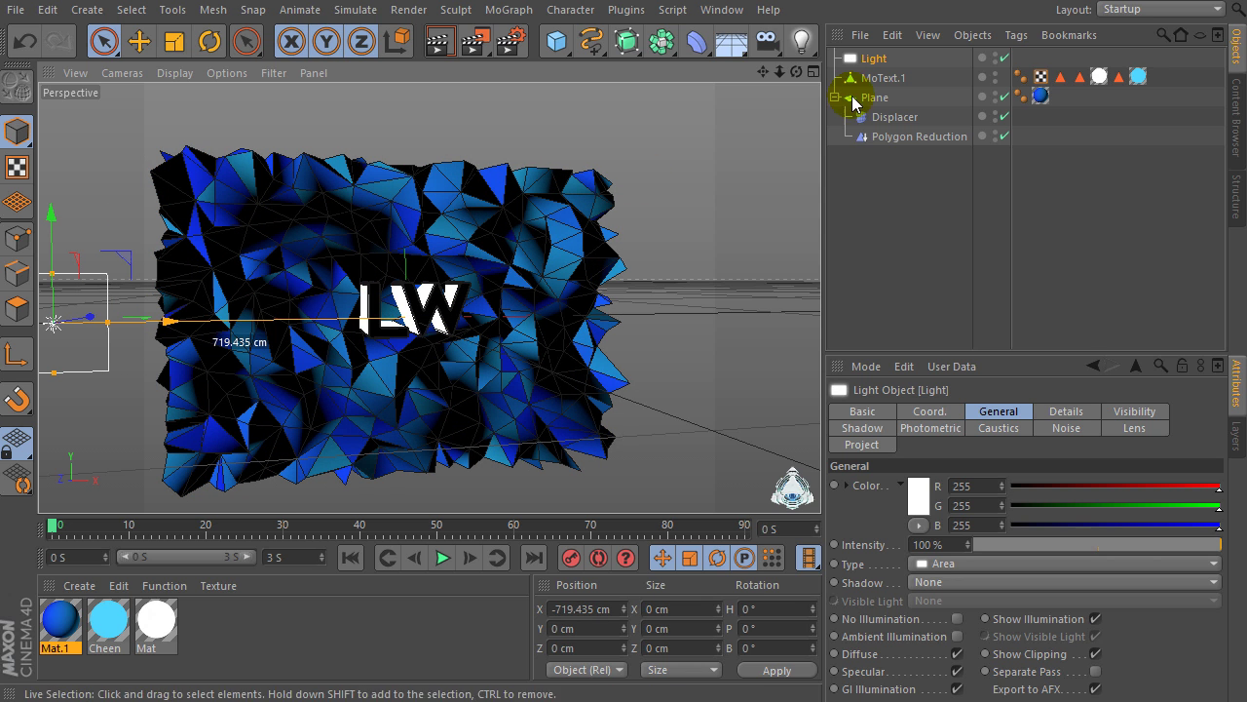
# Reposition the area light up and forward to about X -896 cm, Y 218 cm, Z -195 cm.
pyautogui.moveTo(779, 74); pyautogui.dragTo(721, 74)
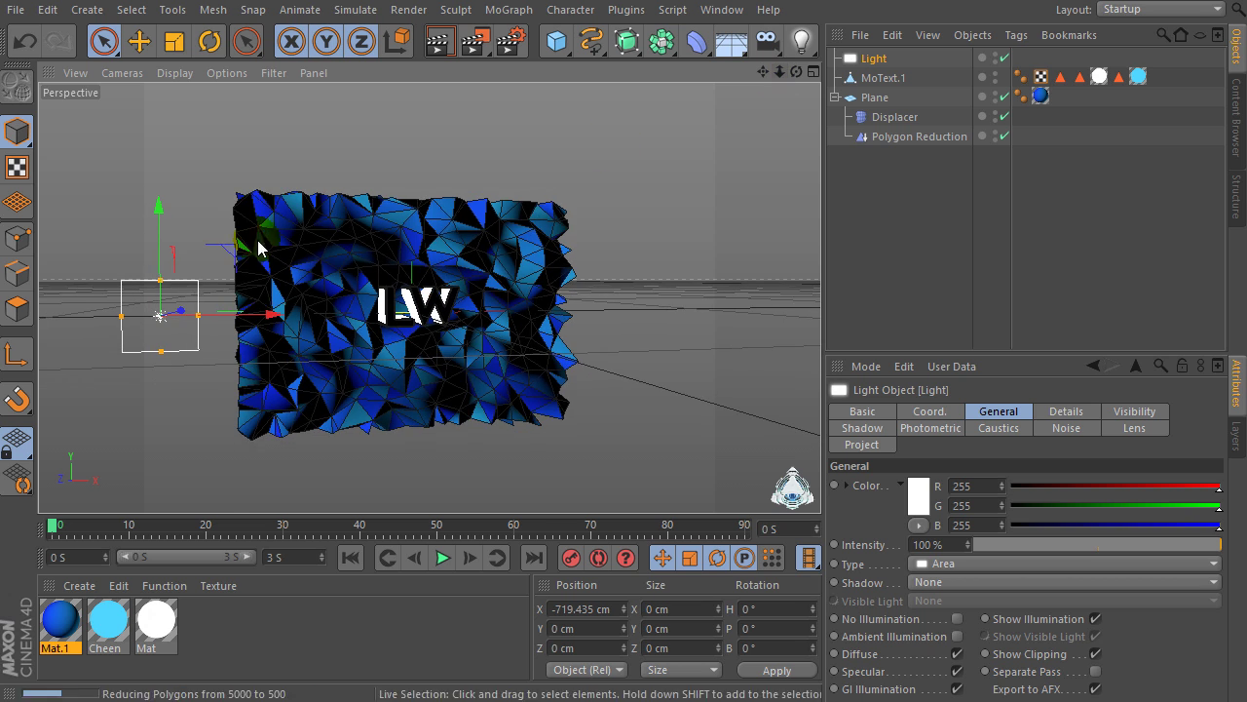
pyautogui.moveTo(172, 331)
pyautogui.mouseDown()
pyautogui.moveTo(209, 315)
pyautogui.moveTo(177, 332)
pyautogui.mouseUp()
pyautogui.moveTo(70, 223); pyautogui.dragTo(97, 125)
pyautogui.moveTo(187, 241); pyautogui.dragTo(179, 240)
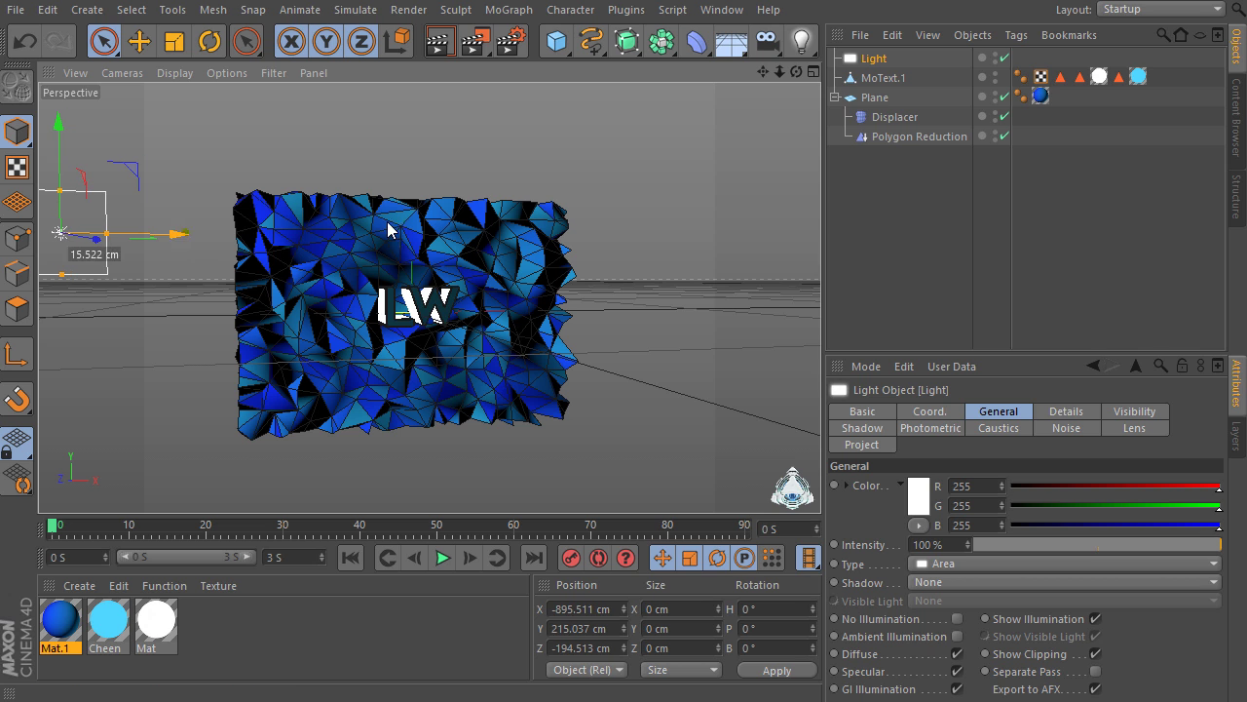
pyautogui.click(805, 73)
pyautogui.moveTo(779, 73); pyautogui.dragTo(726, 72)
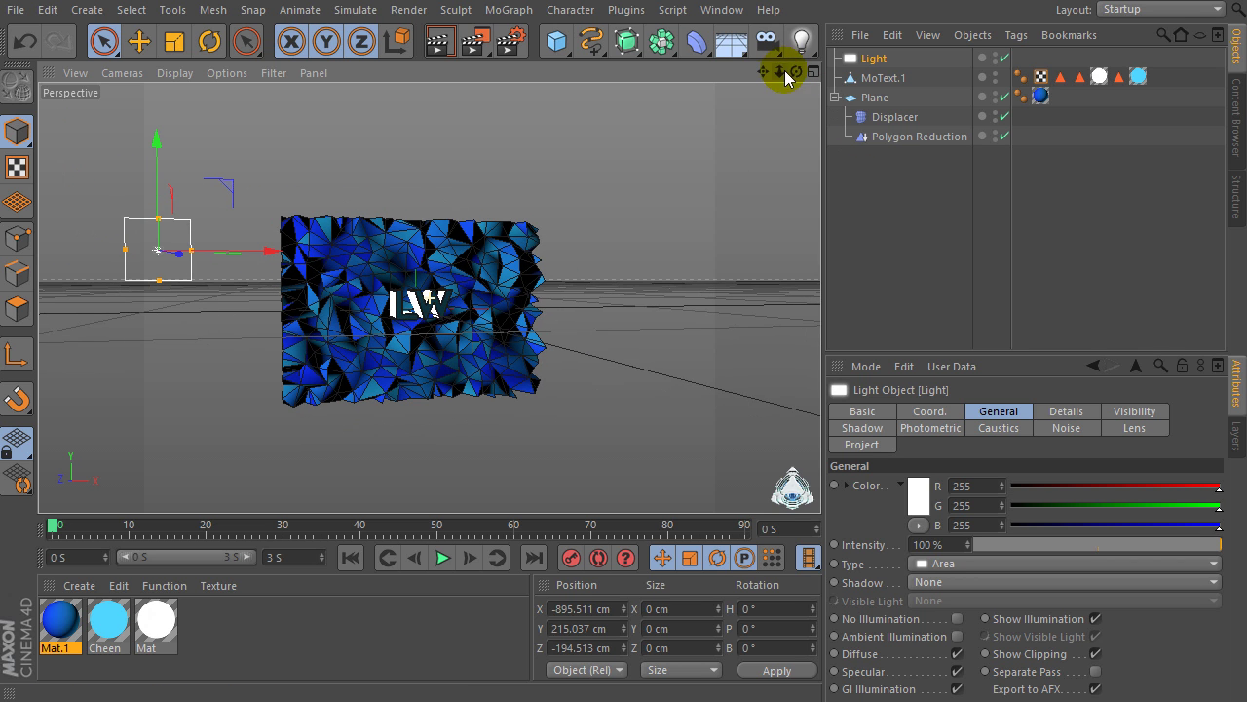
pyautogui.moveTo(162, 149); pyautogui.dragTo(157, 131)
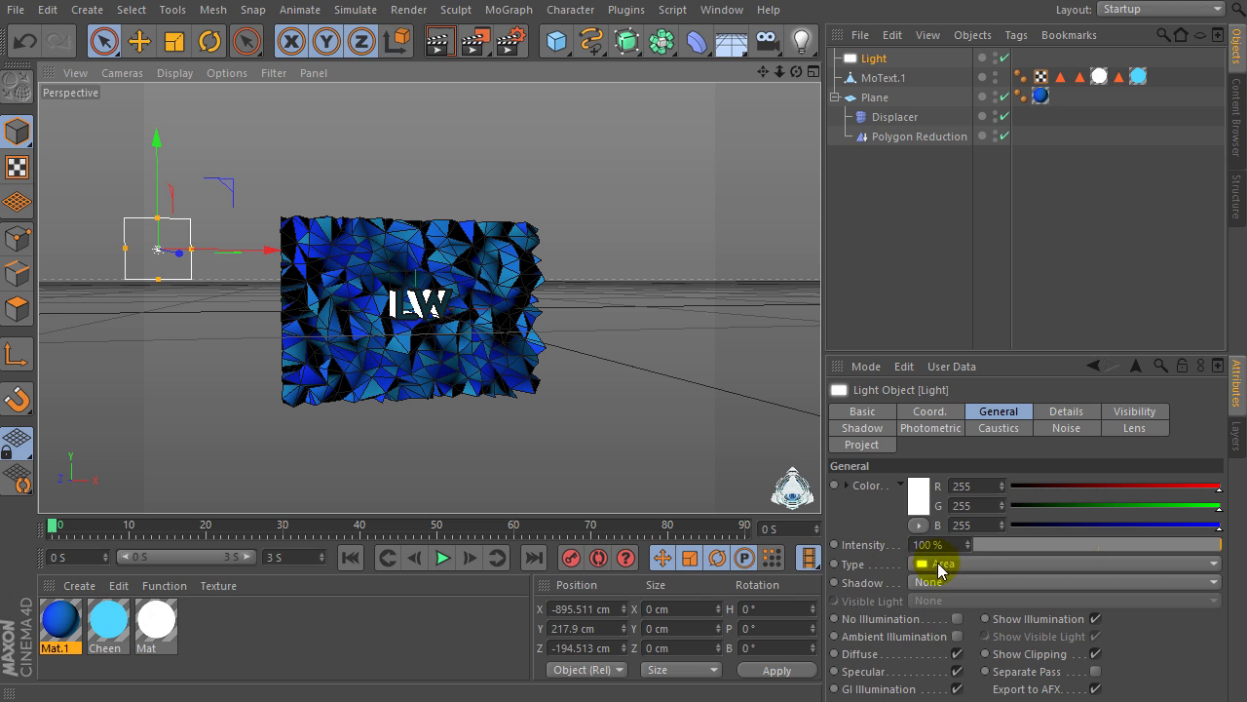
# Set the light's shadow type to Area and inspect the lit LW text up close.
pyautogui.click(921, 581)
pyautogui.click(956, 665)
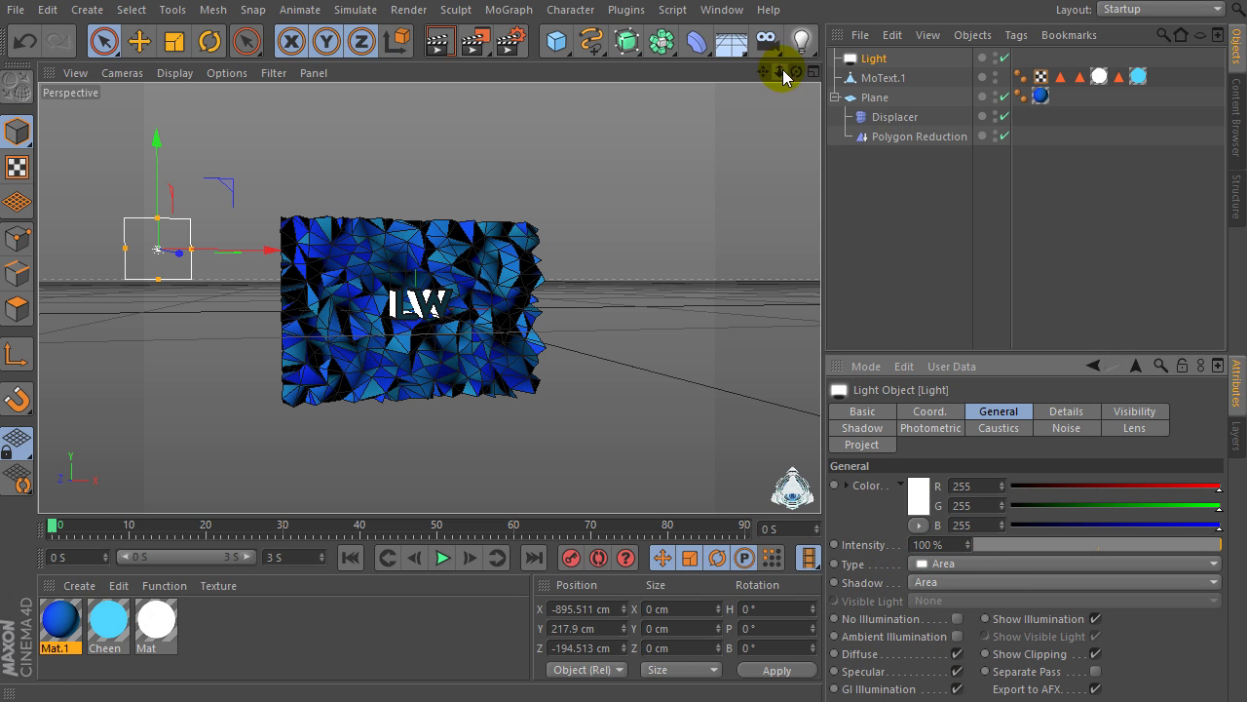
pyautogui.moveTo(796, 72); pyautogui.dragTo(795, 78)
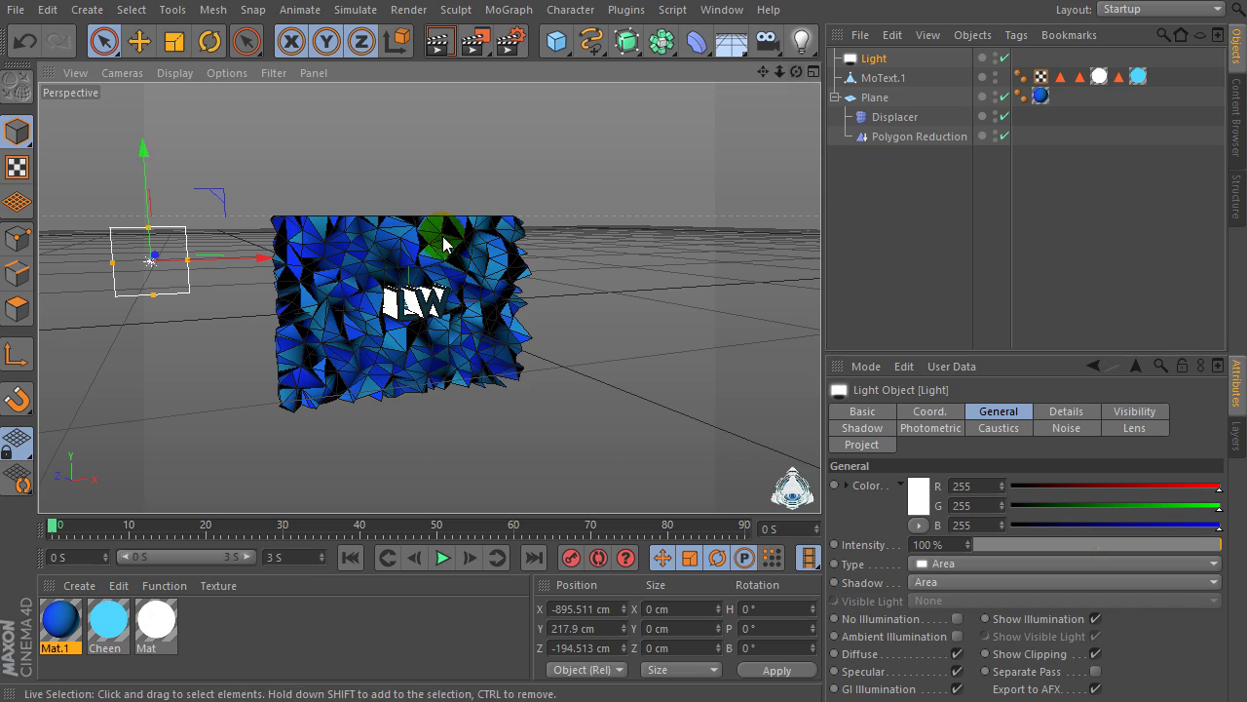
pyautogui.scroll(6, 411, 314)
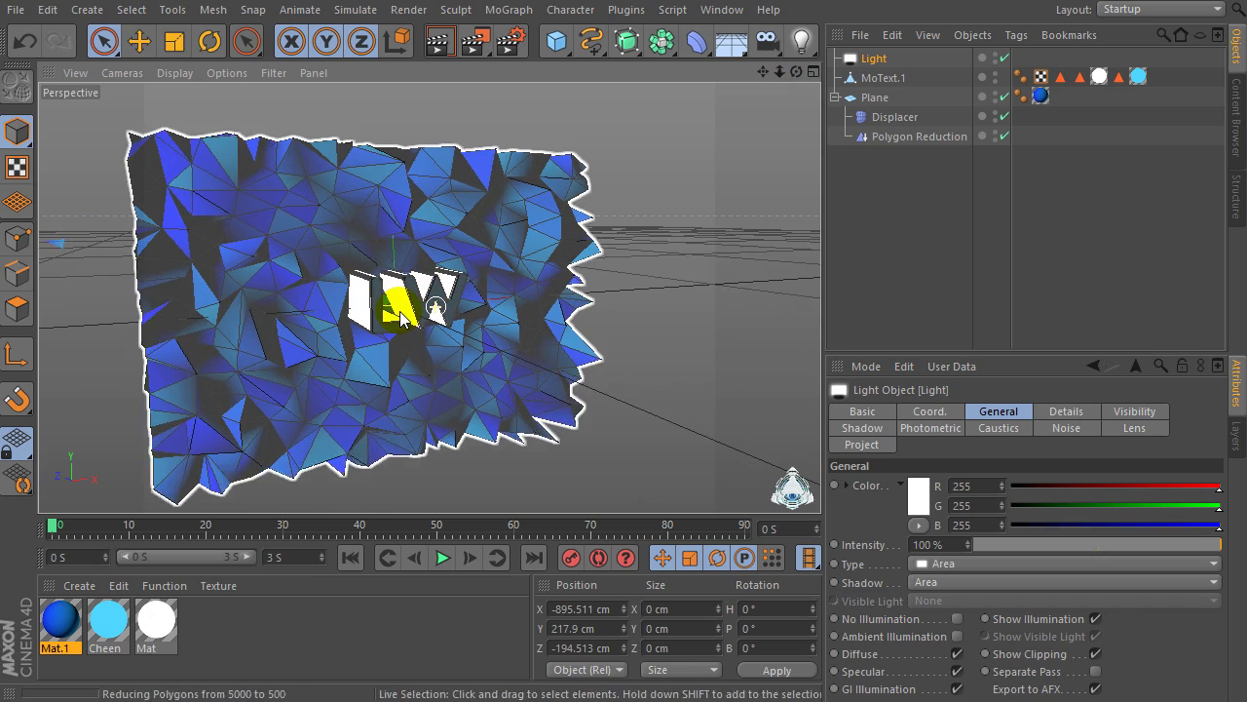
pyautogui.scroll(6, 400, 317)
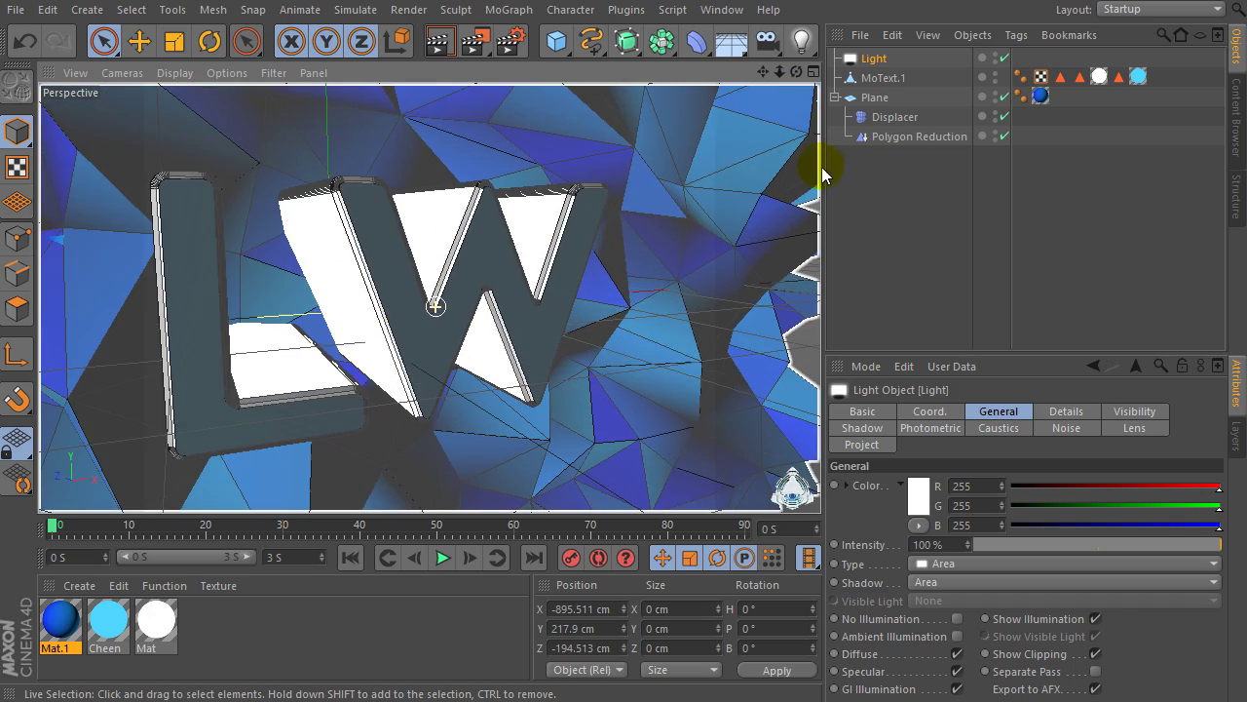
# Select the LW text object MoText.1 and switch it to polygon editing mode.
pyautogui.click(877, 78)
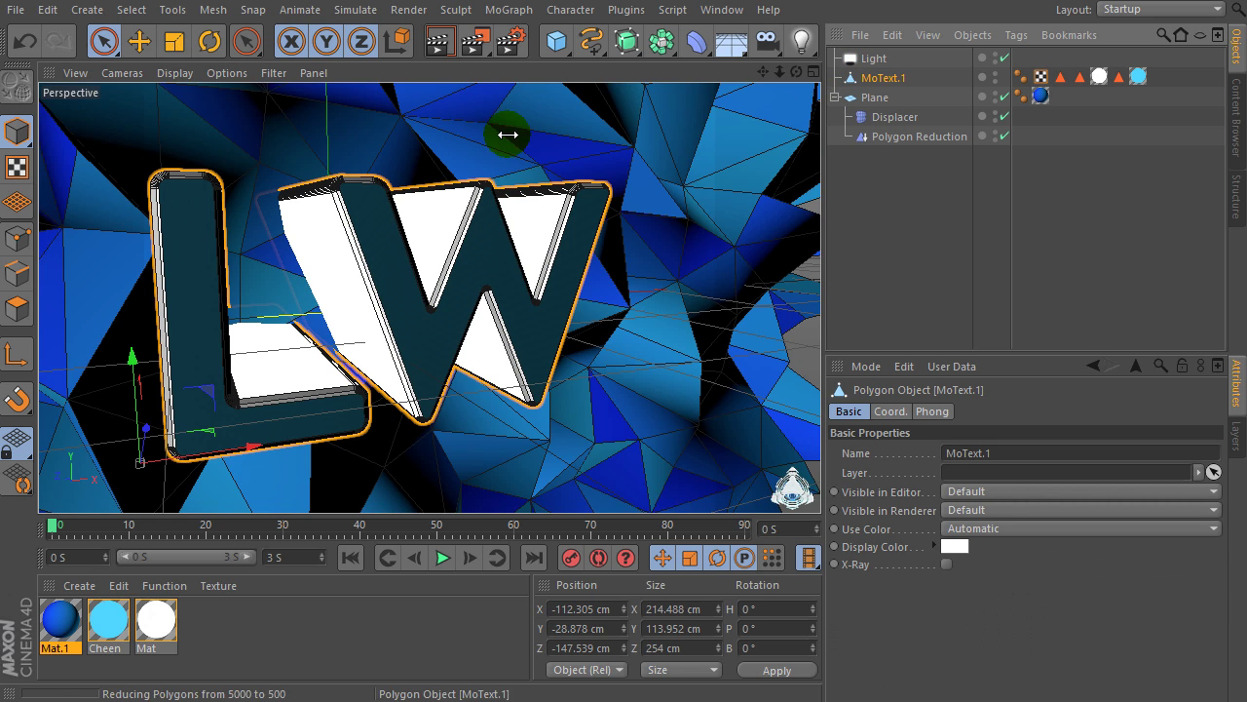
pyautogui.click(131, 10)
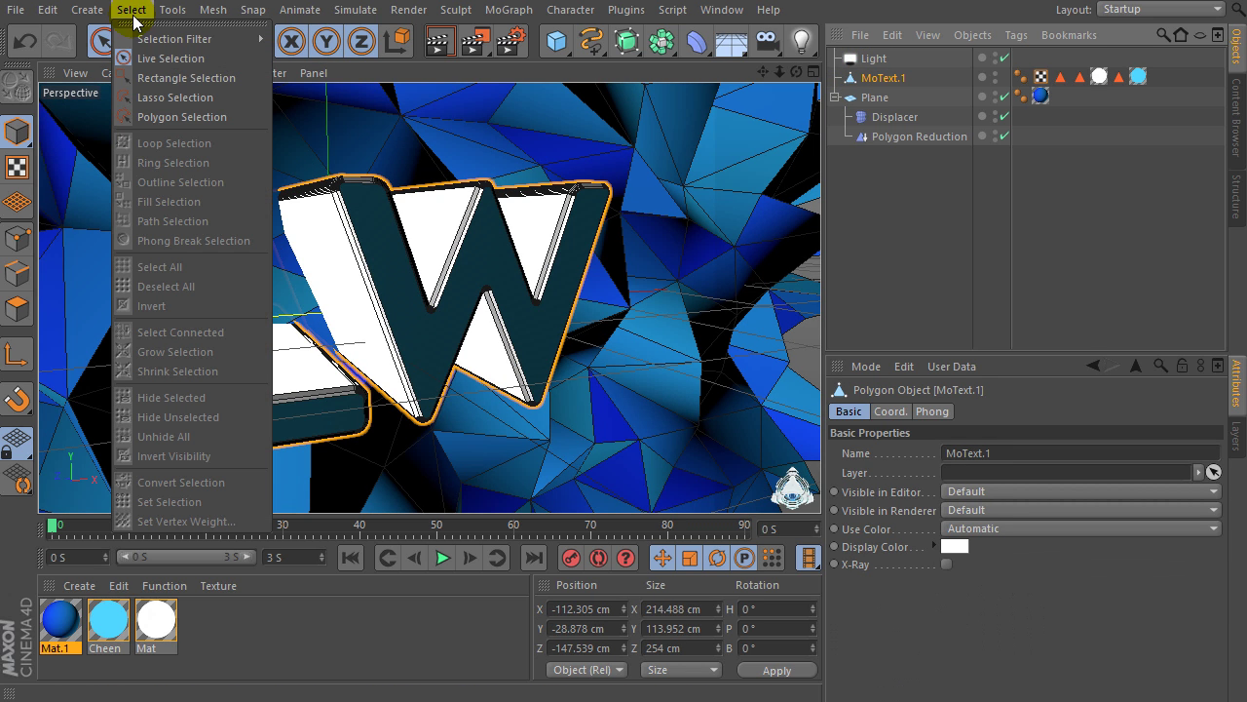
pyautogui.click(133, 15)
pyautogui.click(132, 10)
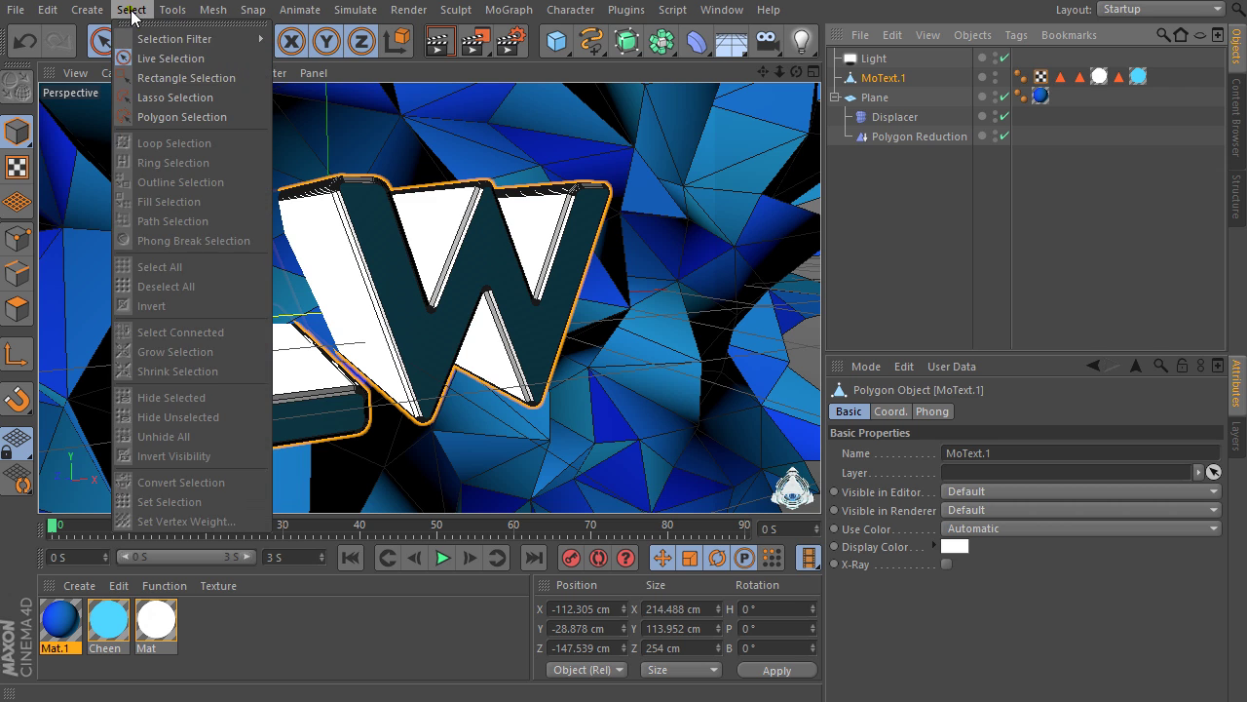
pyautogui.click(127, 10)
pyautogui.click(17, 310)
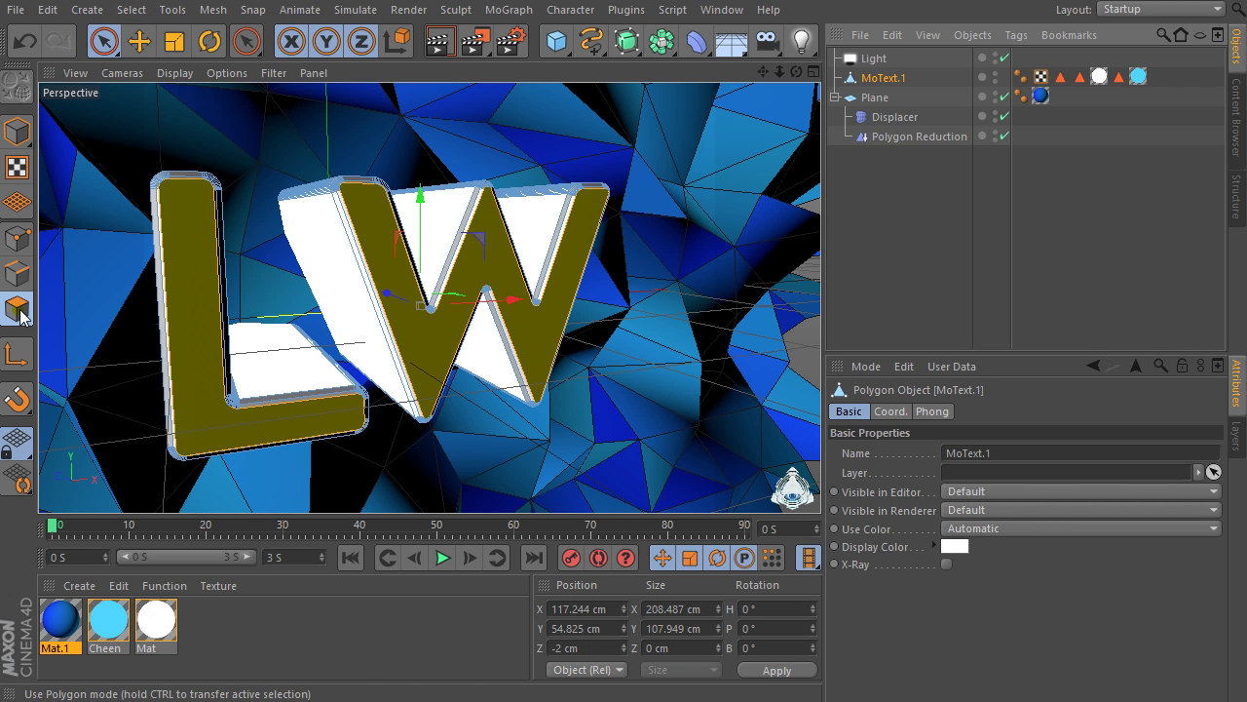
# Use Loop Selection to select the polygon loops around the W's front bevel and apply the blue material Mat.1 to them.
pyautogui.click(132, 12)
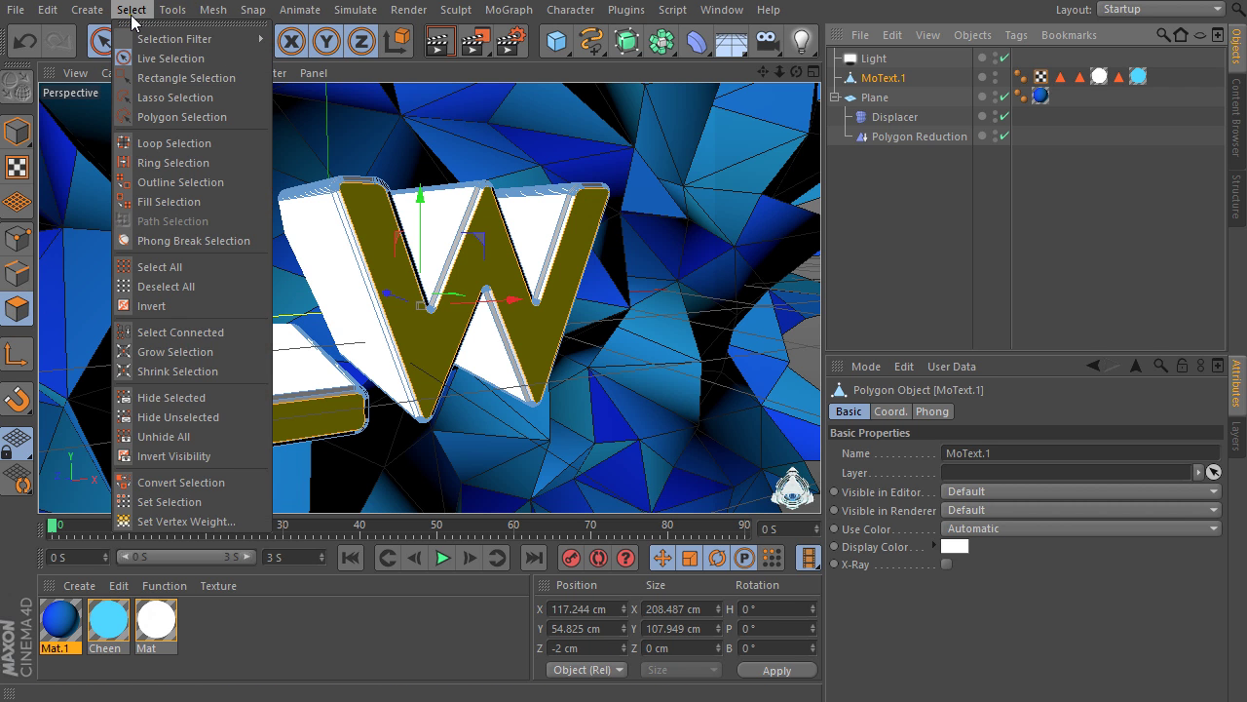
pyautogui.click(156, 142)
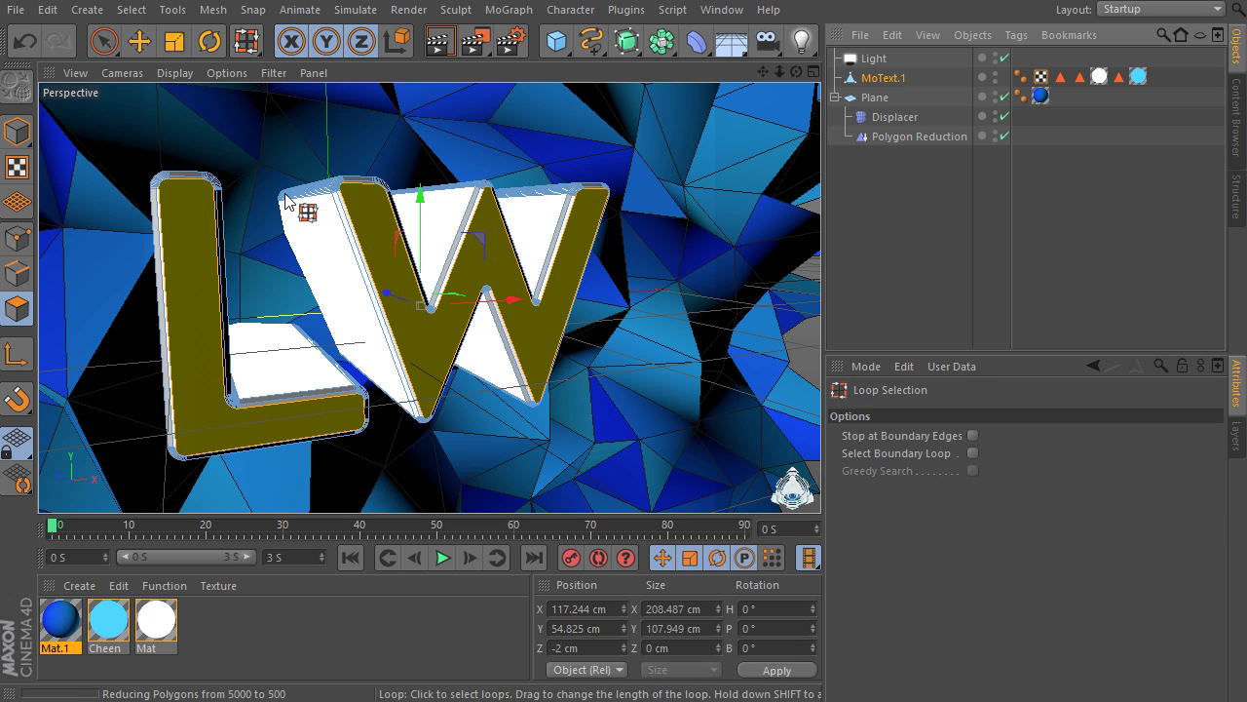
pyautogui.click(347, 225)
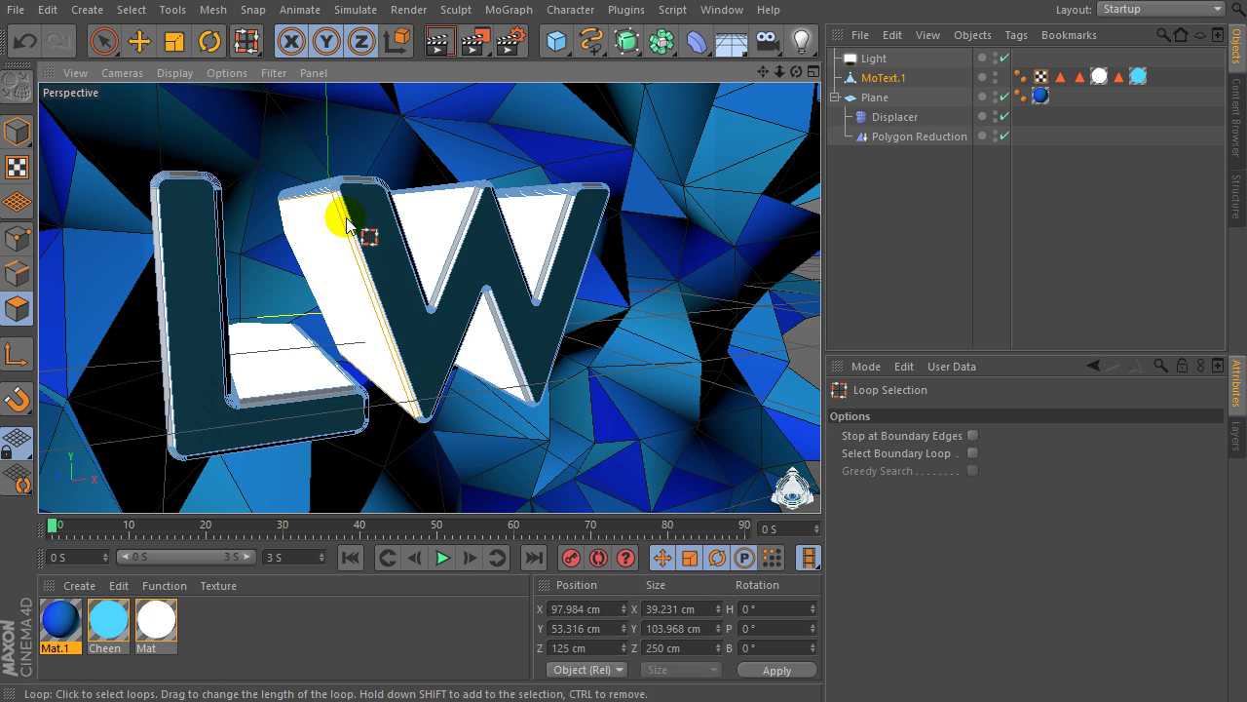
pyautogui.click(342, 177)
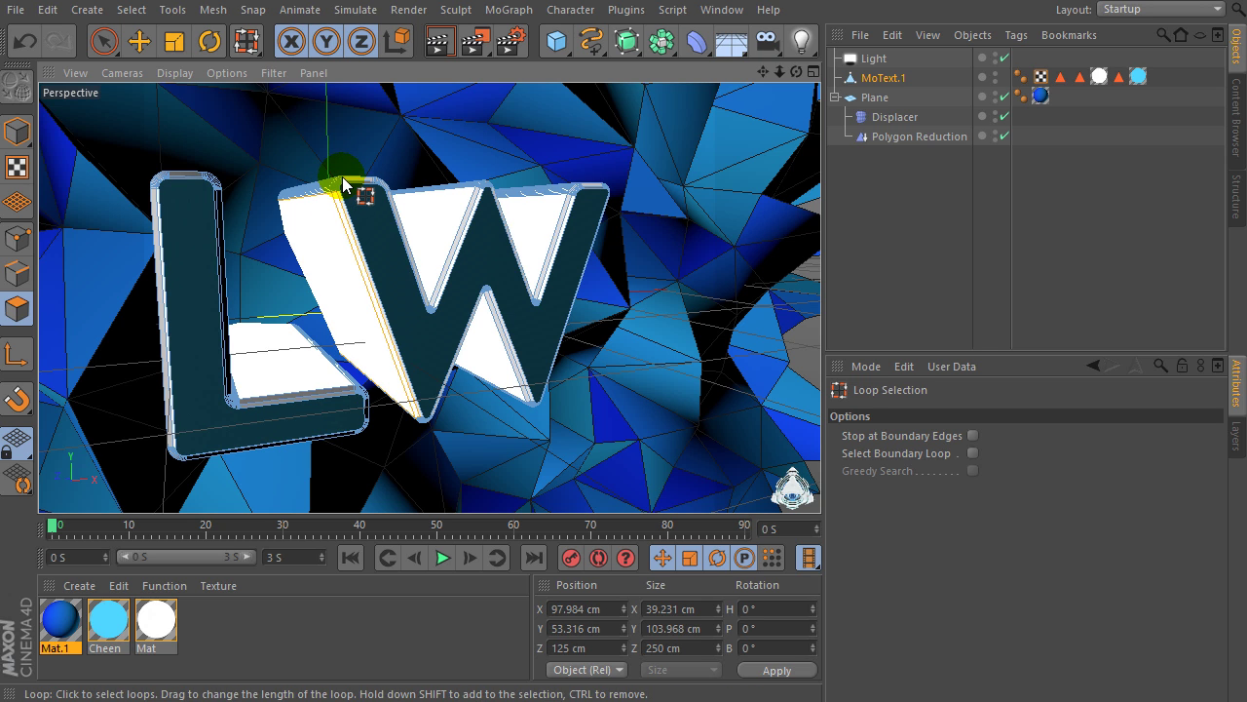
pyautogui.click(342, 177)
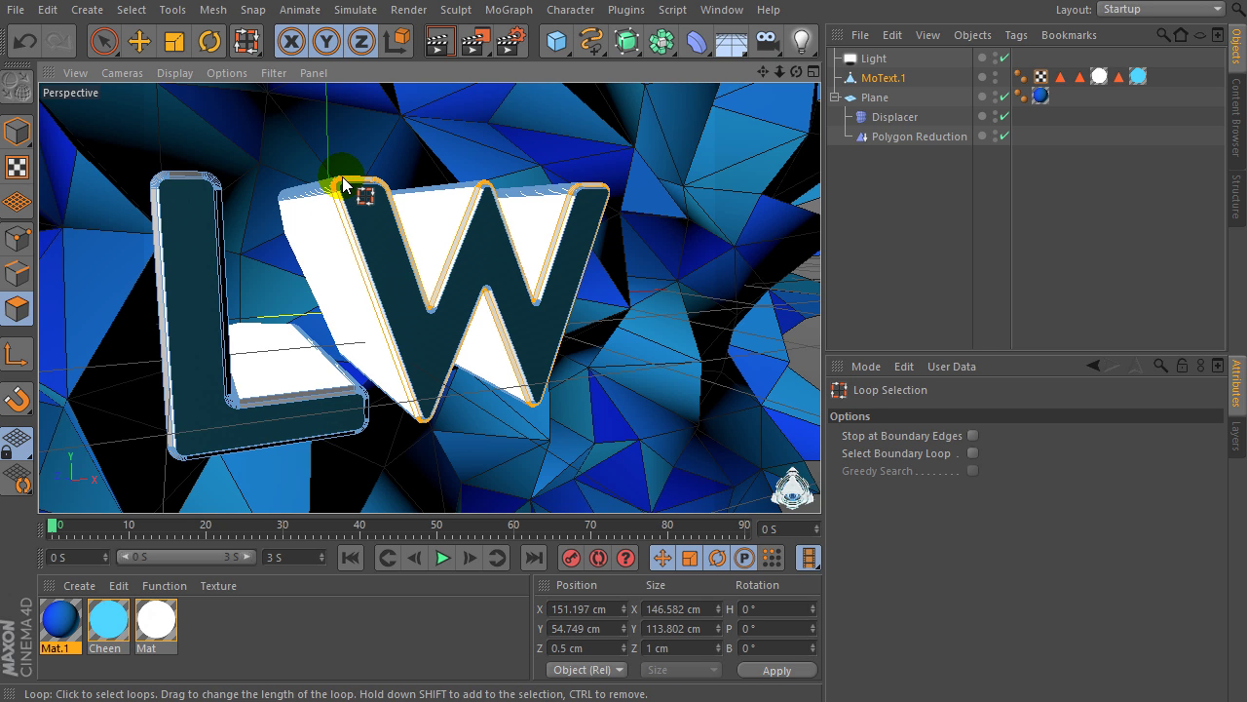
pyautogui.click(355, 182)
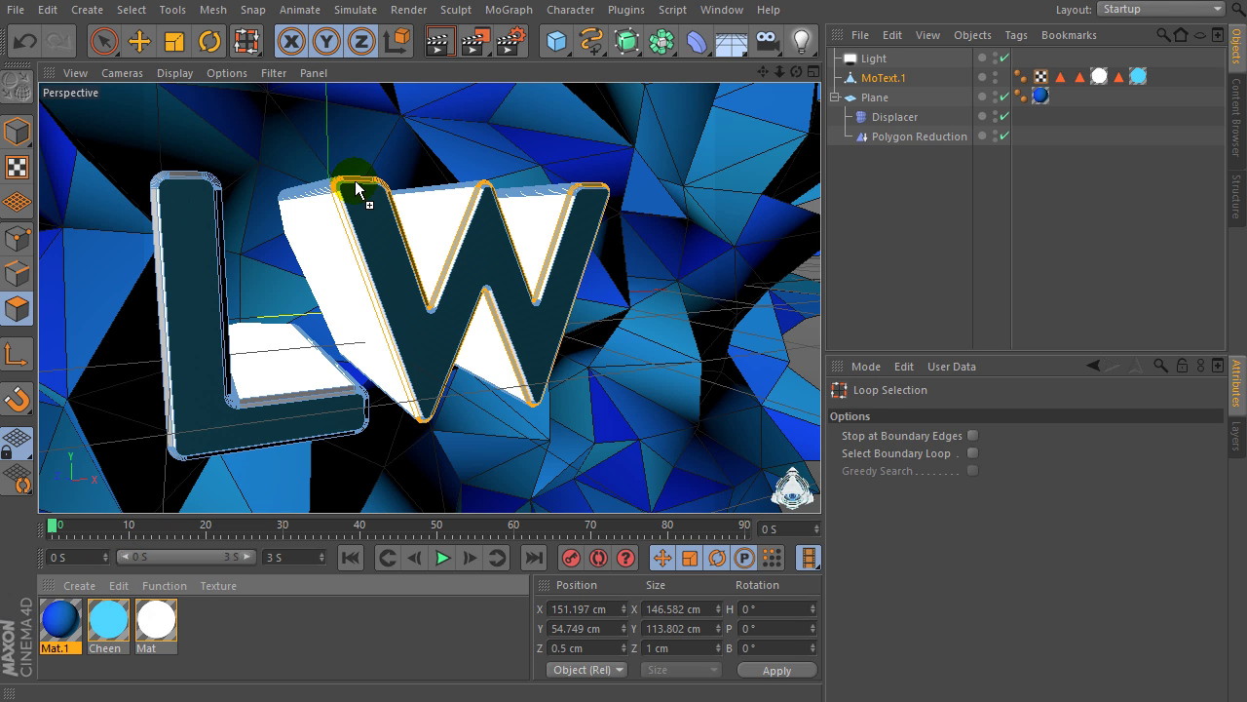
pyautogui.moveTo(357, 175); pyautogui.dragTo(358, 176)
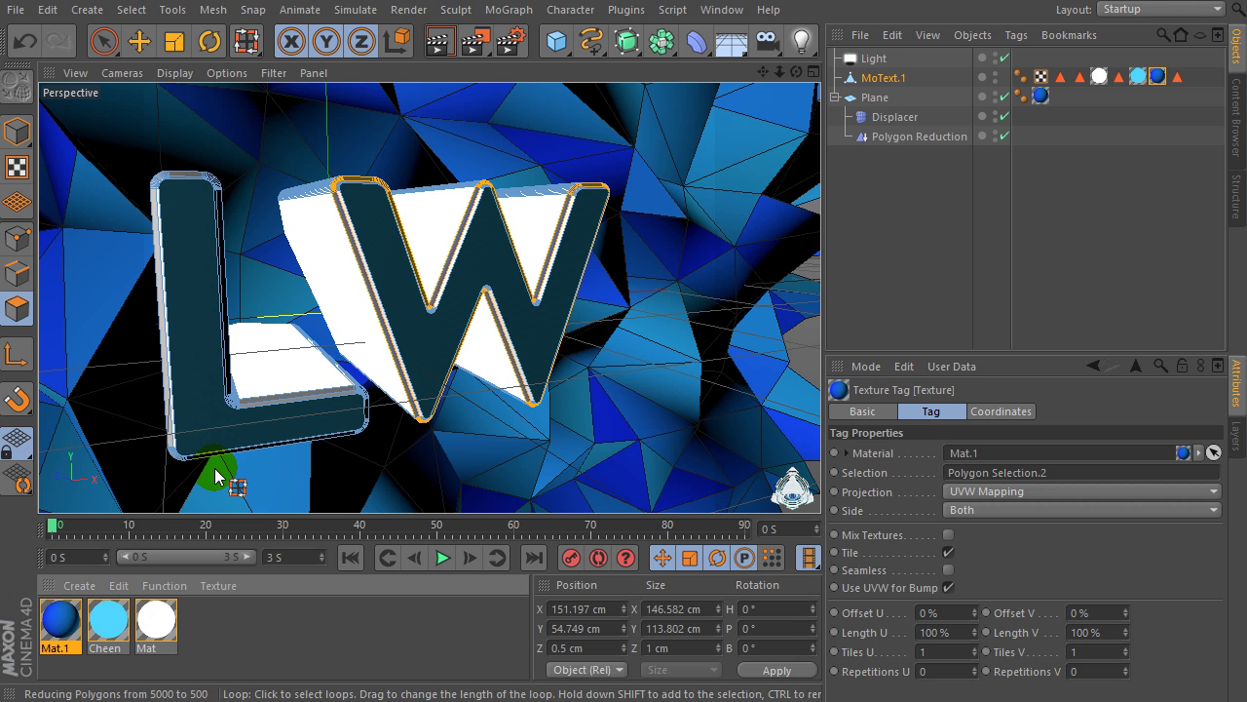
# Loop-select the L's front bevel polygons, apply Mat.1 to them, and deselect the text object.
pyautogui.click(191, 177)
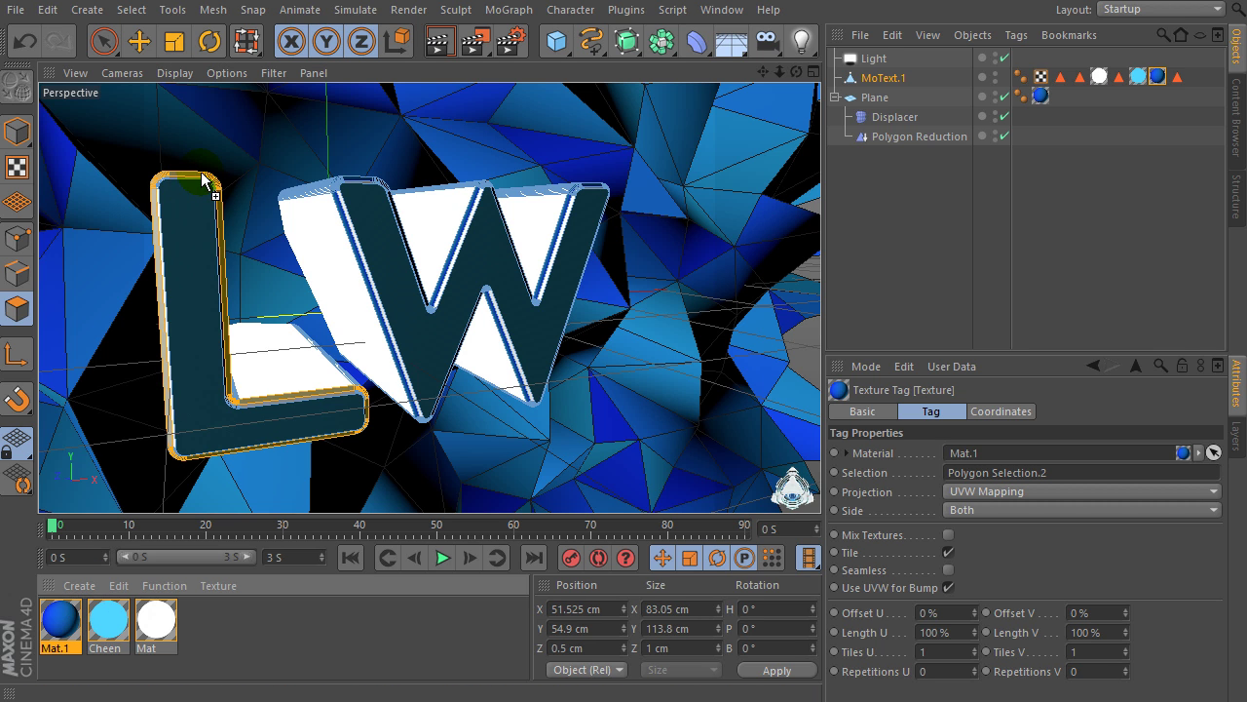
pyautogui.moveTo(202, 174); pyautogui.dragTo(202, 175)
pyautogui.click(899, 268)
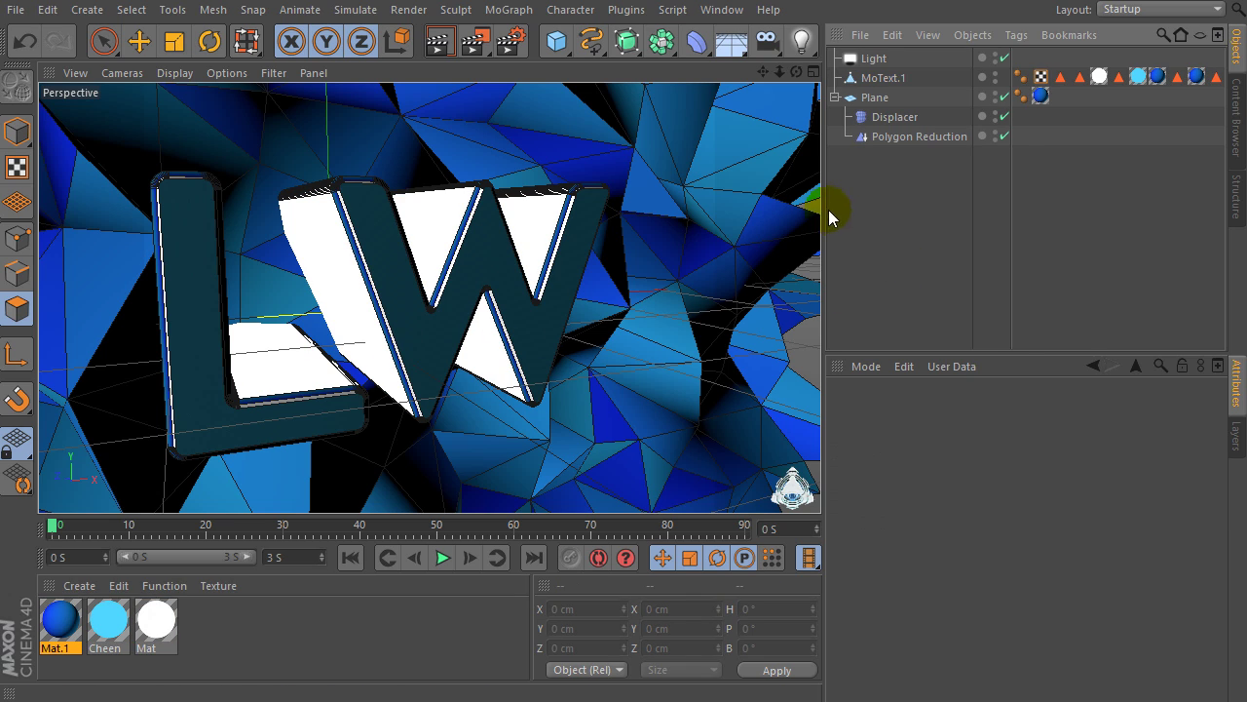
# Add a Sky object to the scene.
pyautogui.moveTo(780, 72); pyautogui.dragTo(736, 82)
pyautogui.click(729, 41)
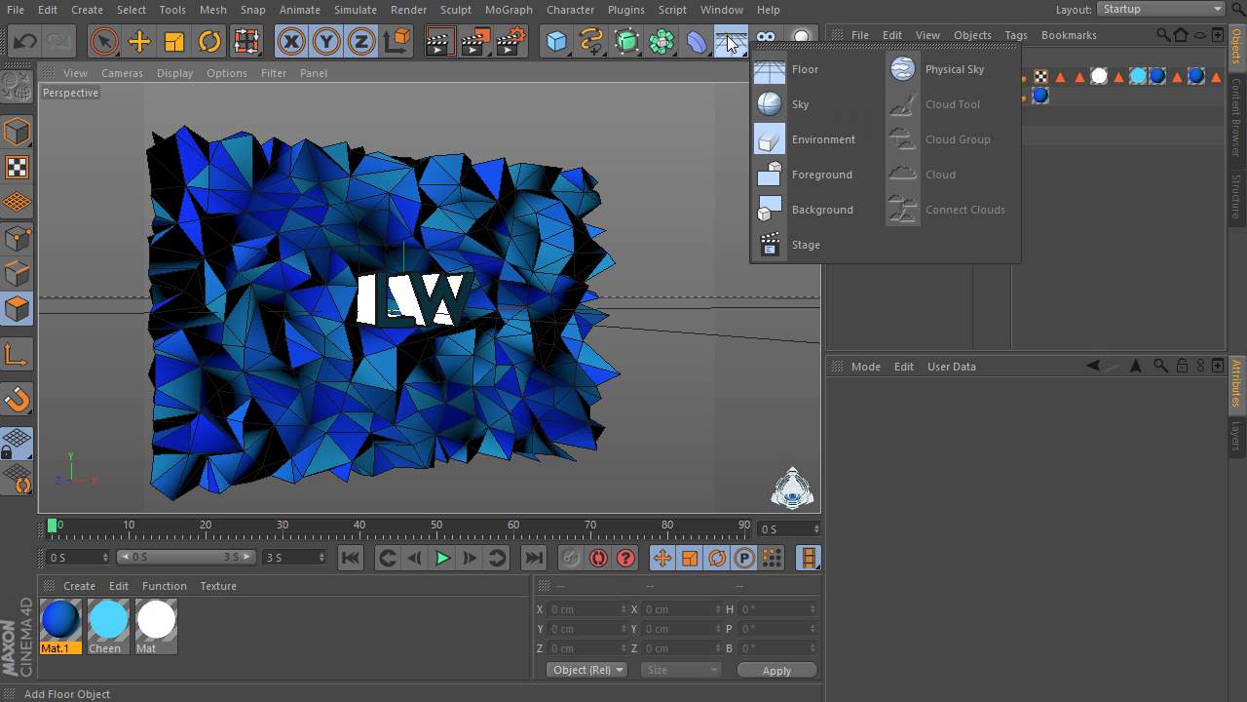
pyautogui.click(842, 107)
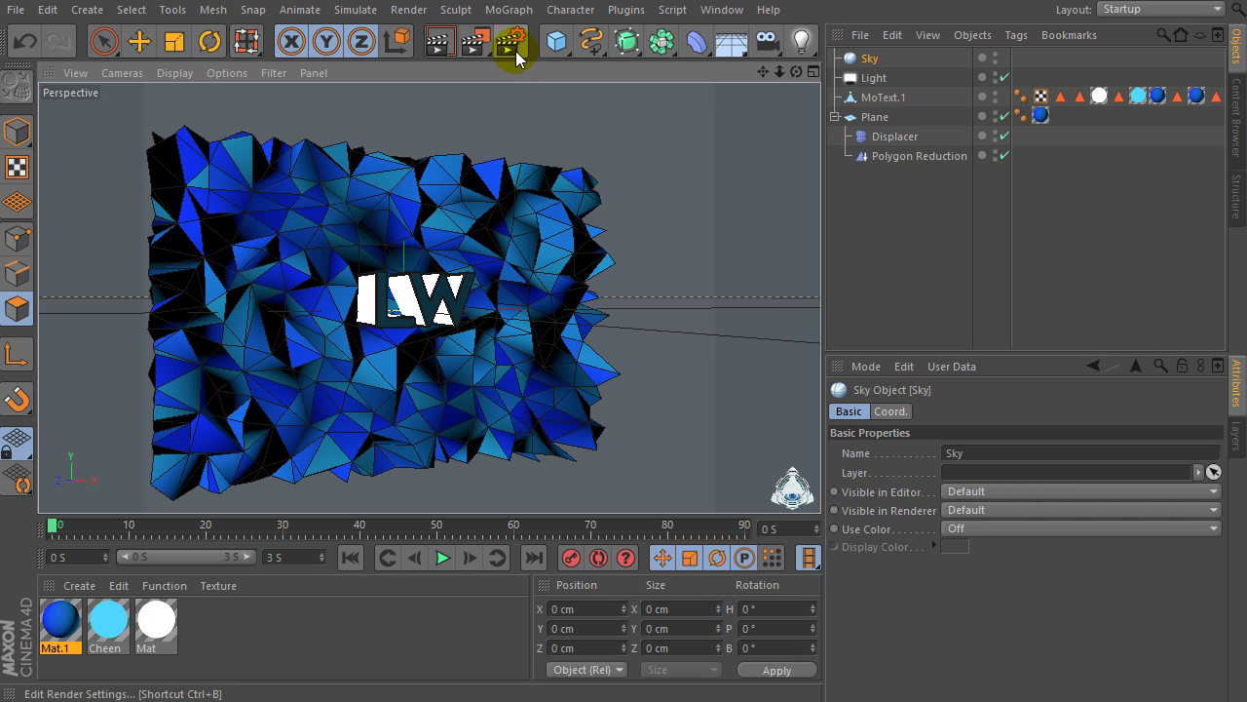
# Set the render output to the HDV/HDTV 720 29.97 preset in the render settings.
pyautogui.click(516, 43)
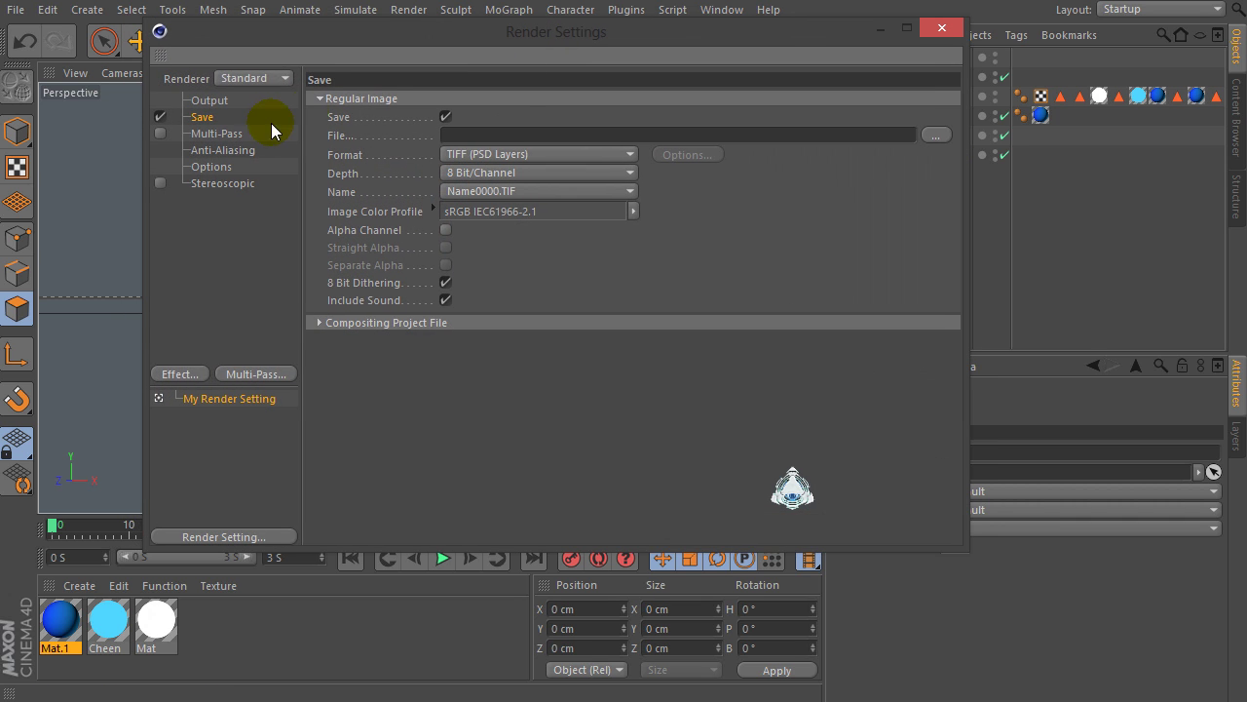
pyautogui.click(244, 102)
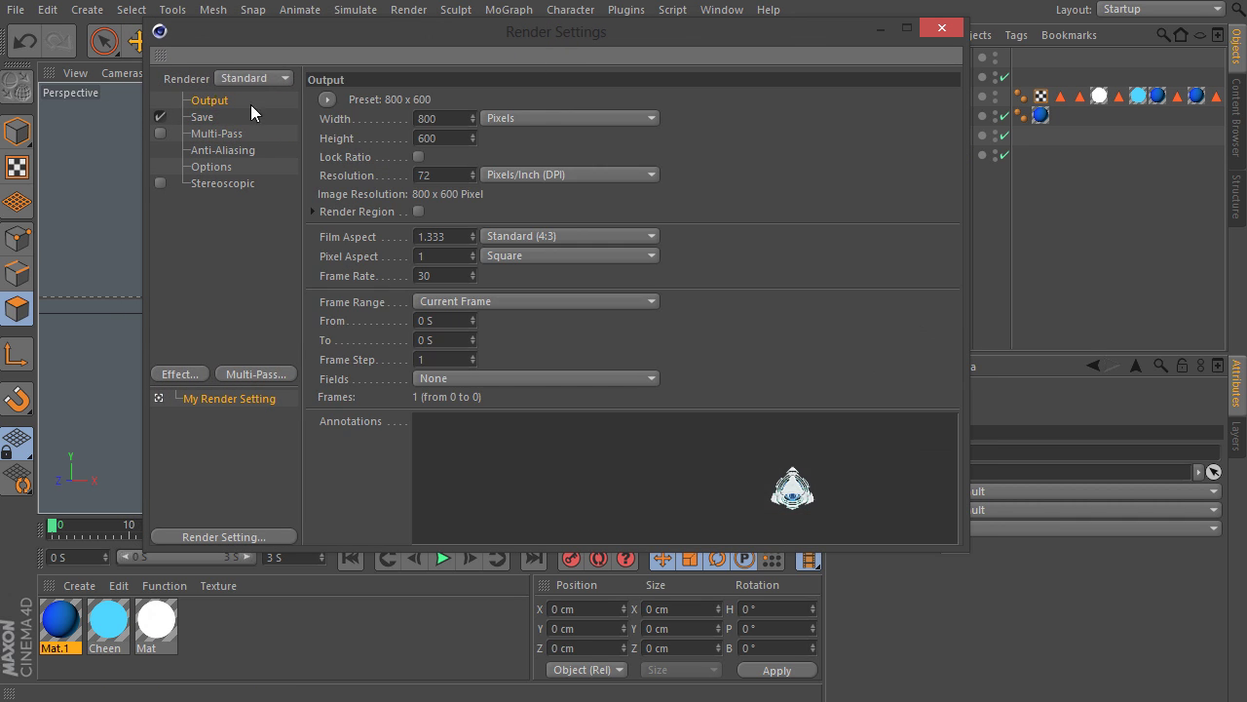
pyautogui.click(330, 102)
pyautogui.moveTo(376, 159)
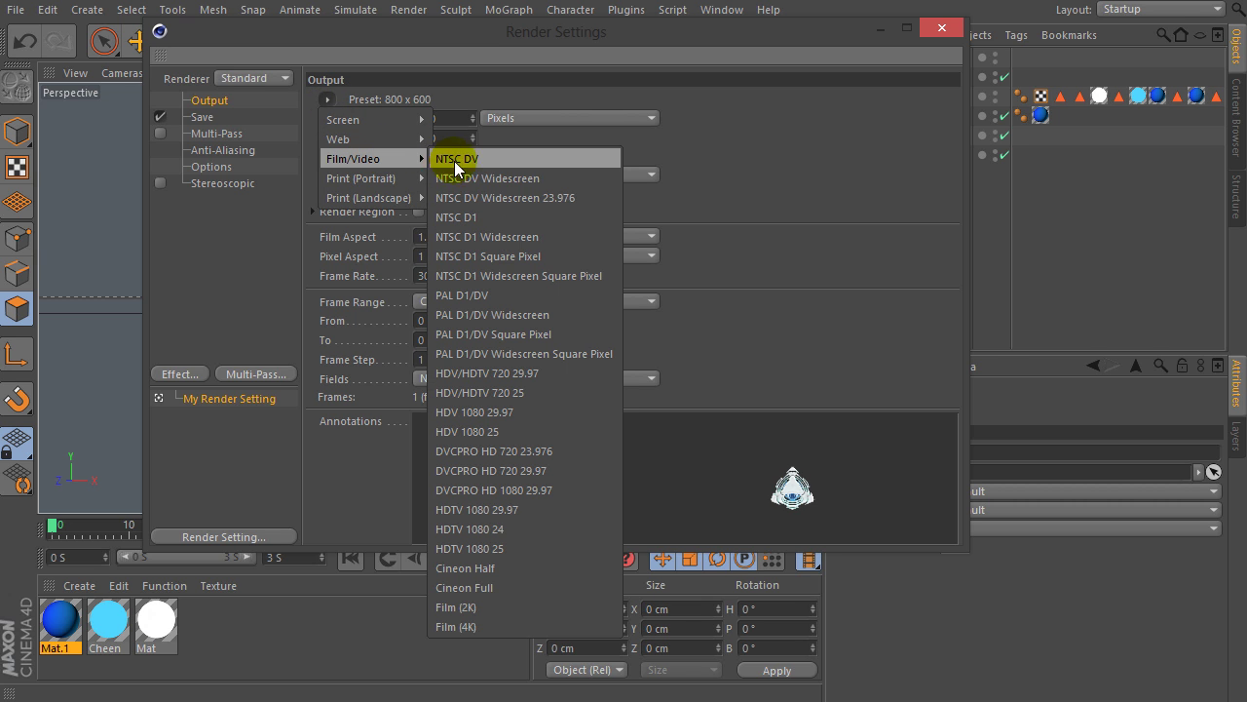
pyautogui.click(507, 373)
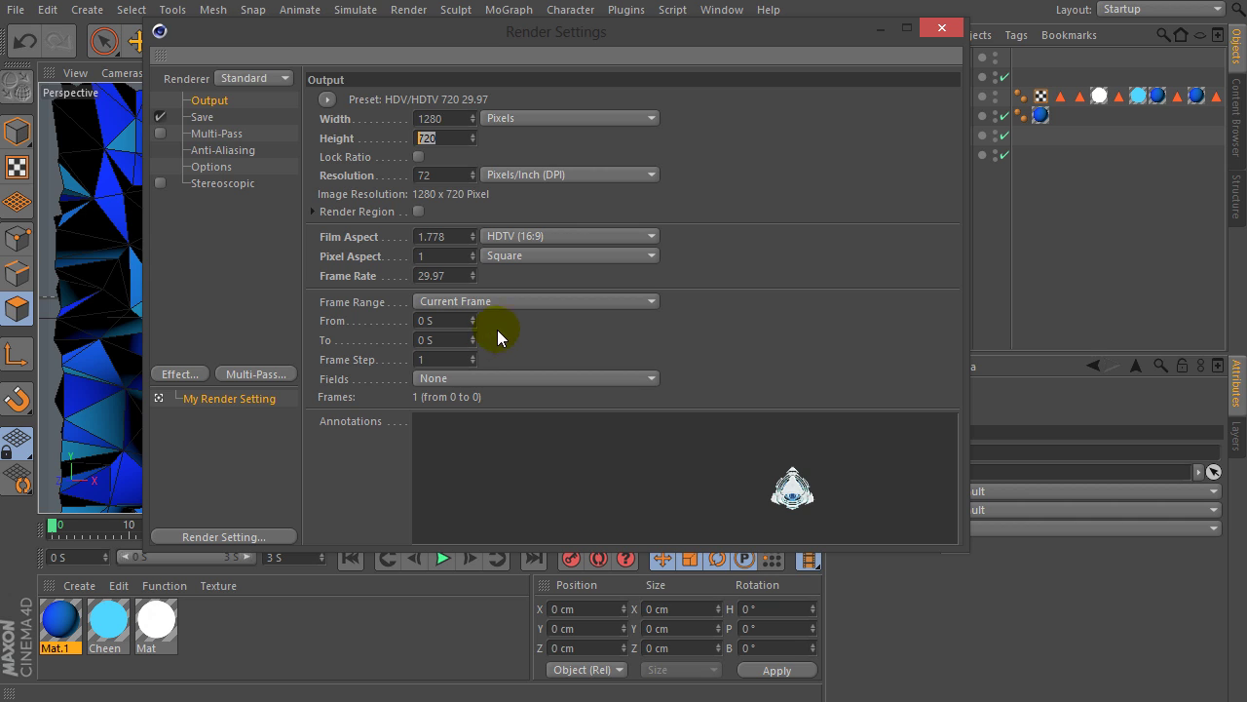
# Set the render's anti-aliasing quality to Best.
pyautogui.click(207, 148)
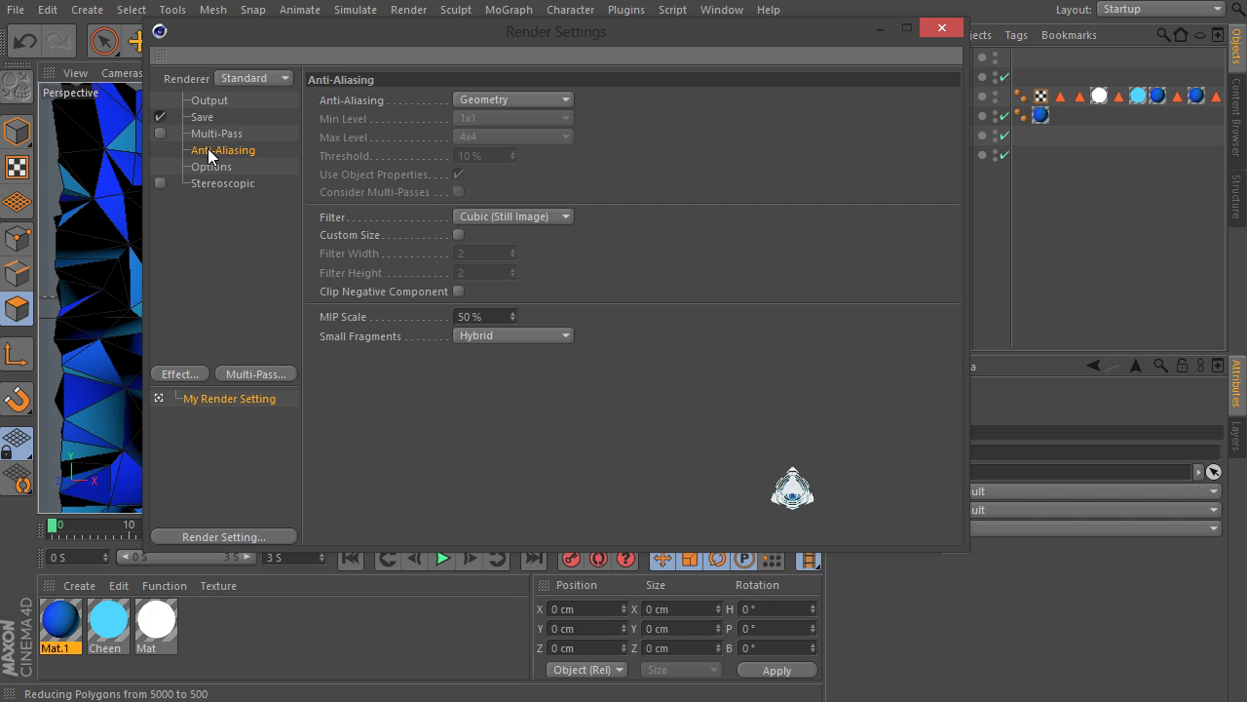
pyautogui.click(509, 99)
pyautogui.click(494, 159)
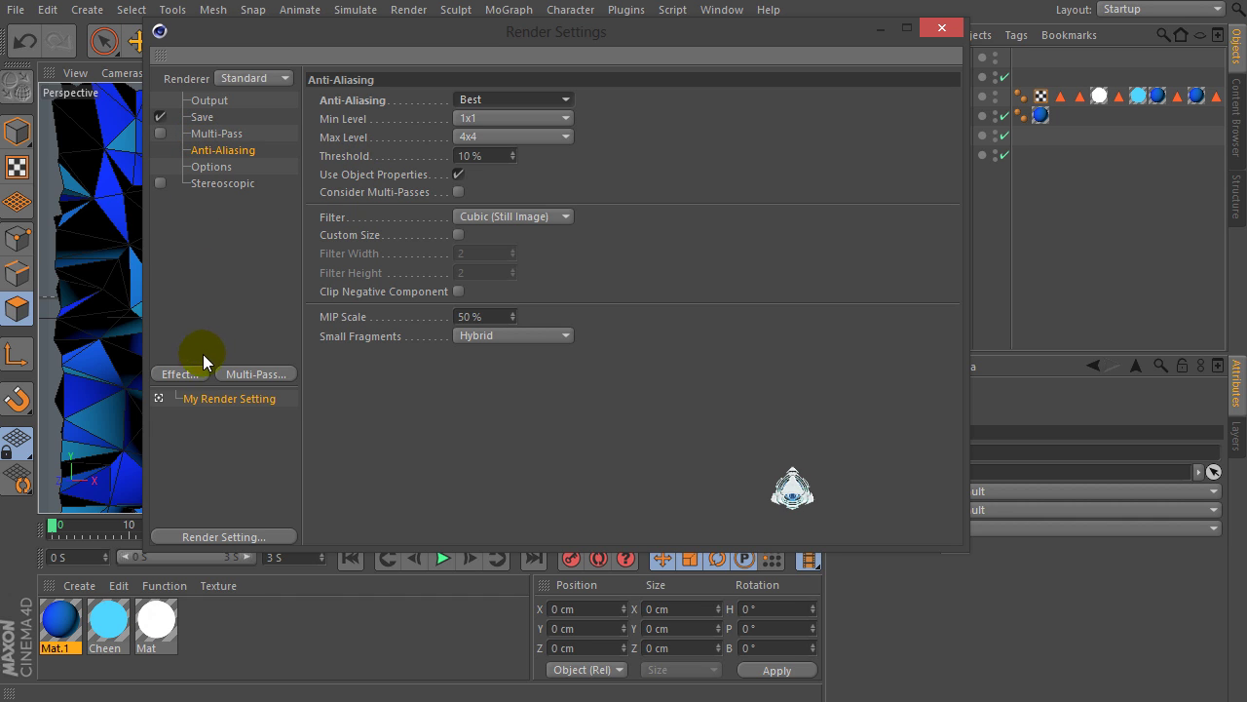
# Add the Ambient Occlusion effect with 100% accuracy and 250 maximum samples, and shift its gradient's black knot slightly inward.
pyautogui.click(184, 373)
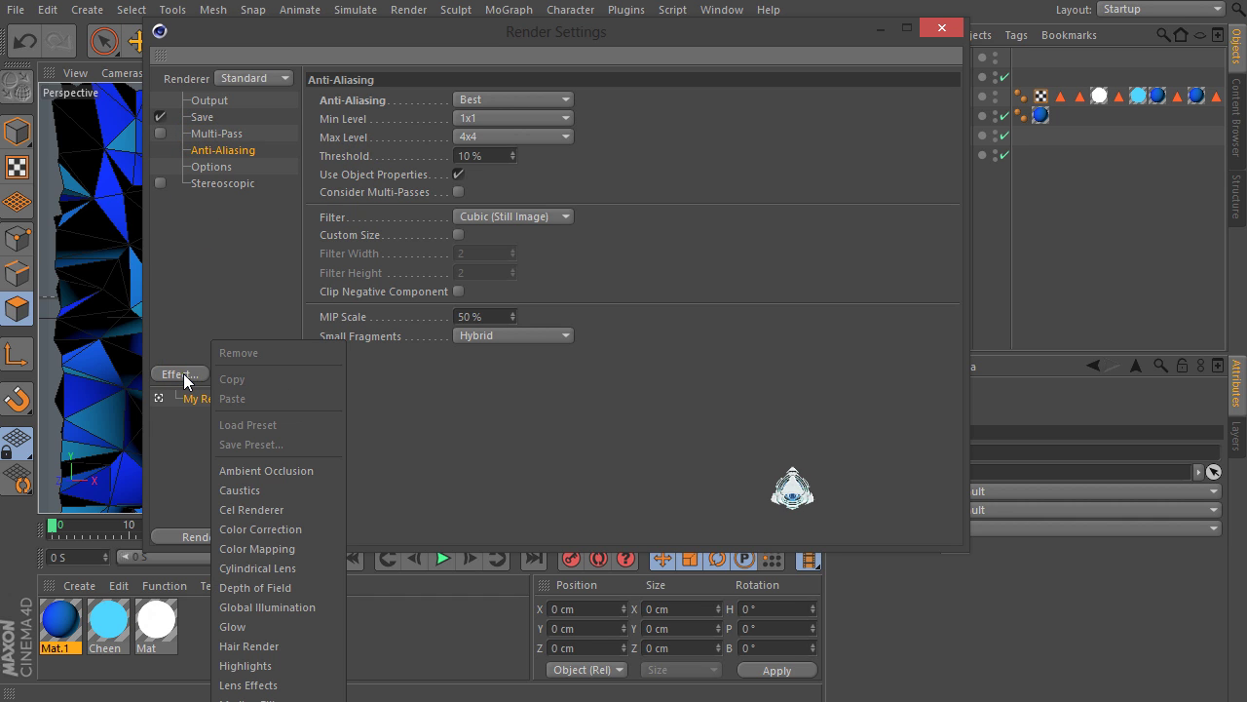
pyautogui.click(286, 471)
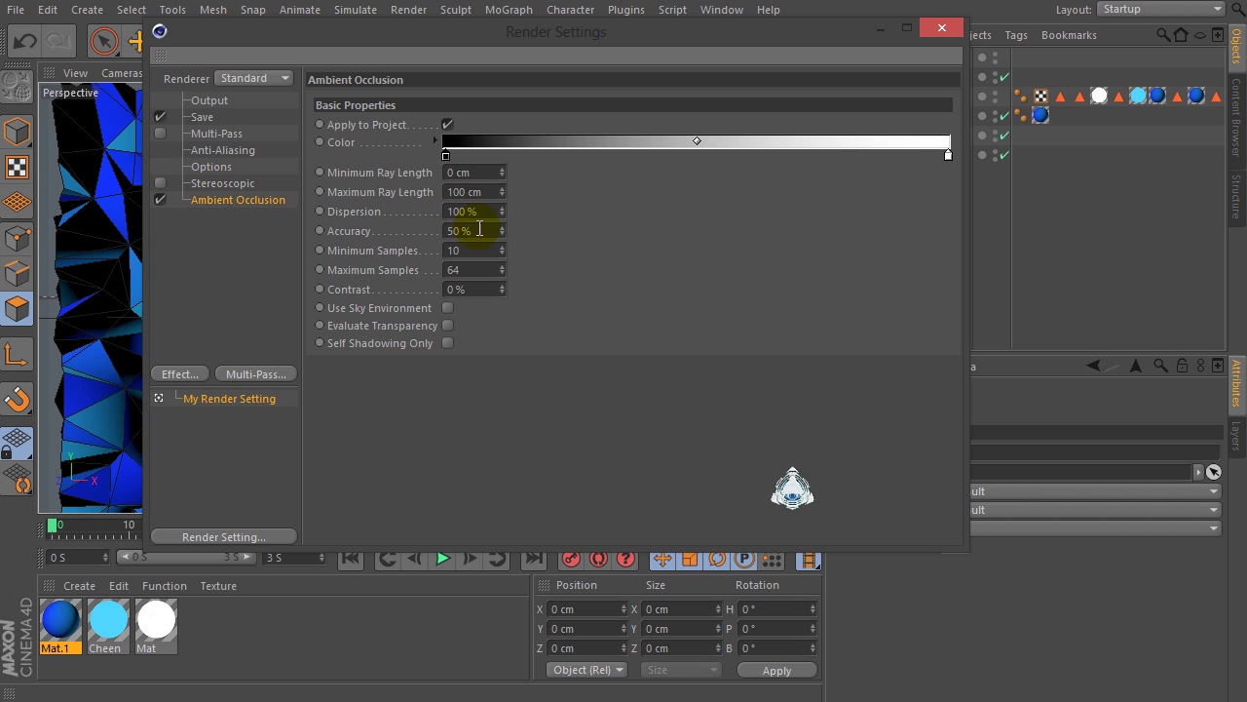
pyautogui.write('100')
pyautogui.press('Return')
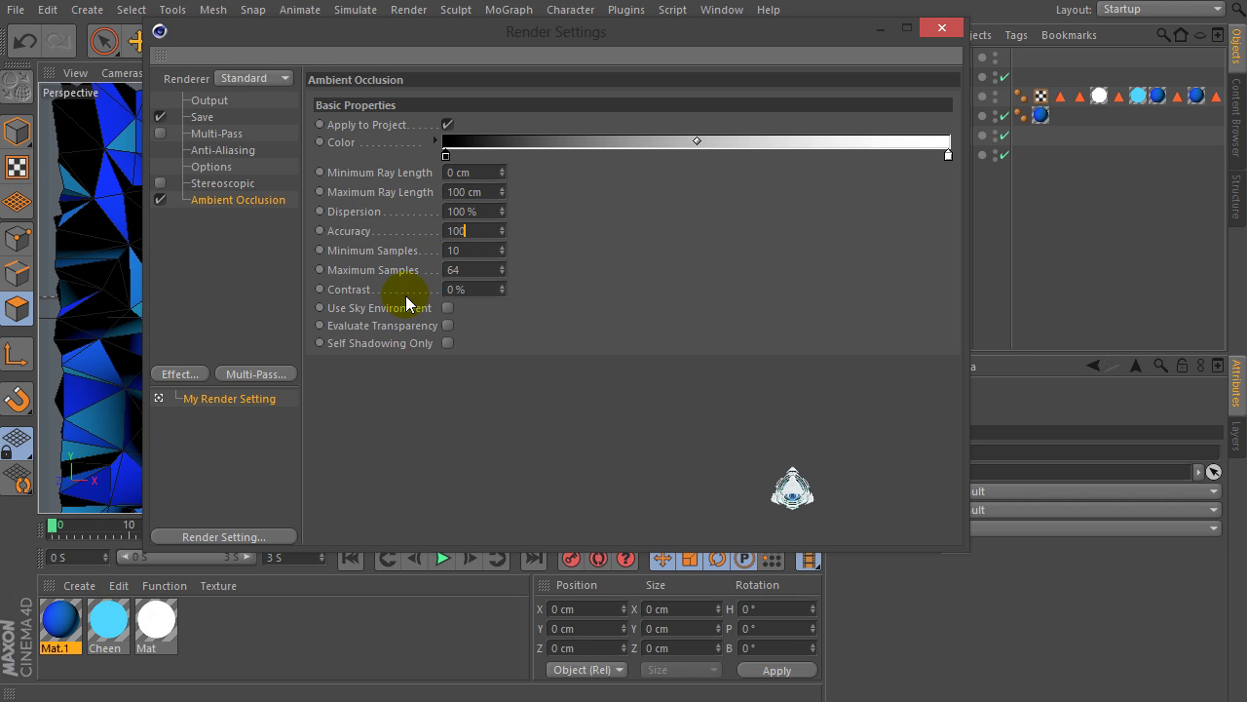
pyautogui.write('2')
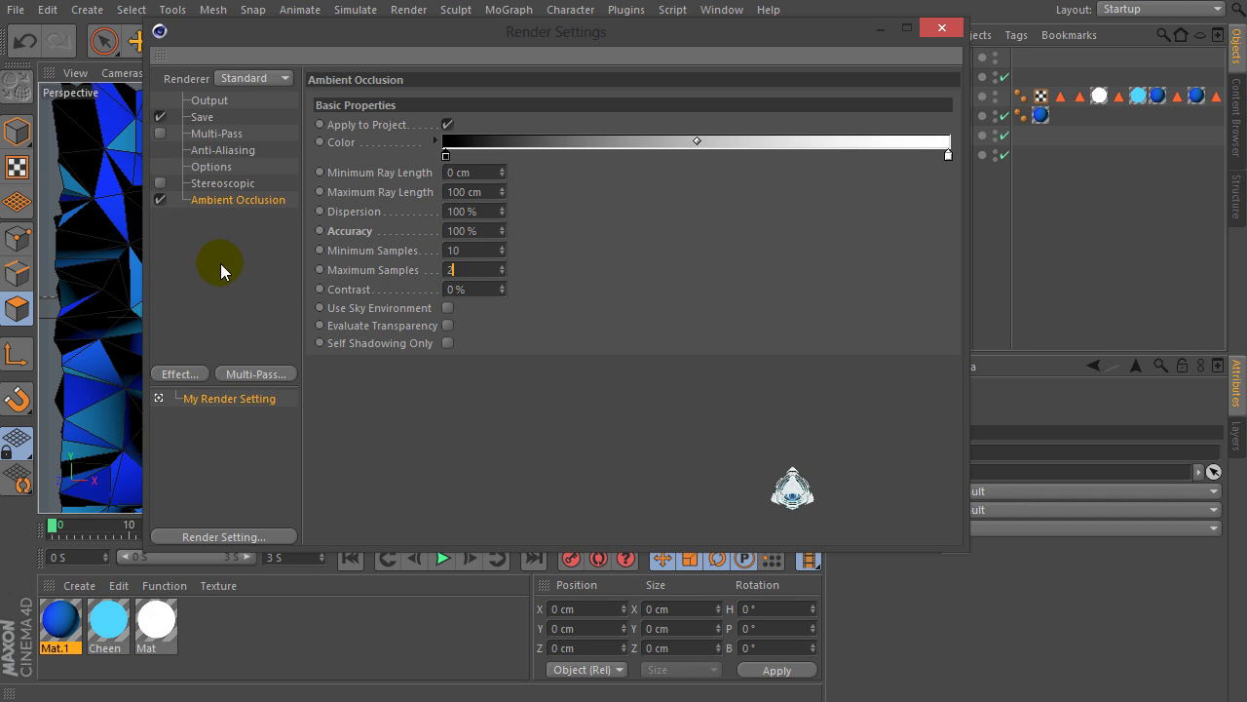
pyautogui.write('50')
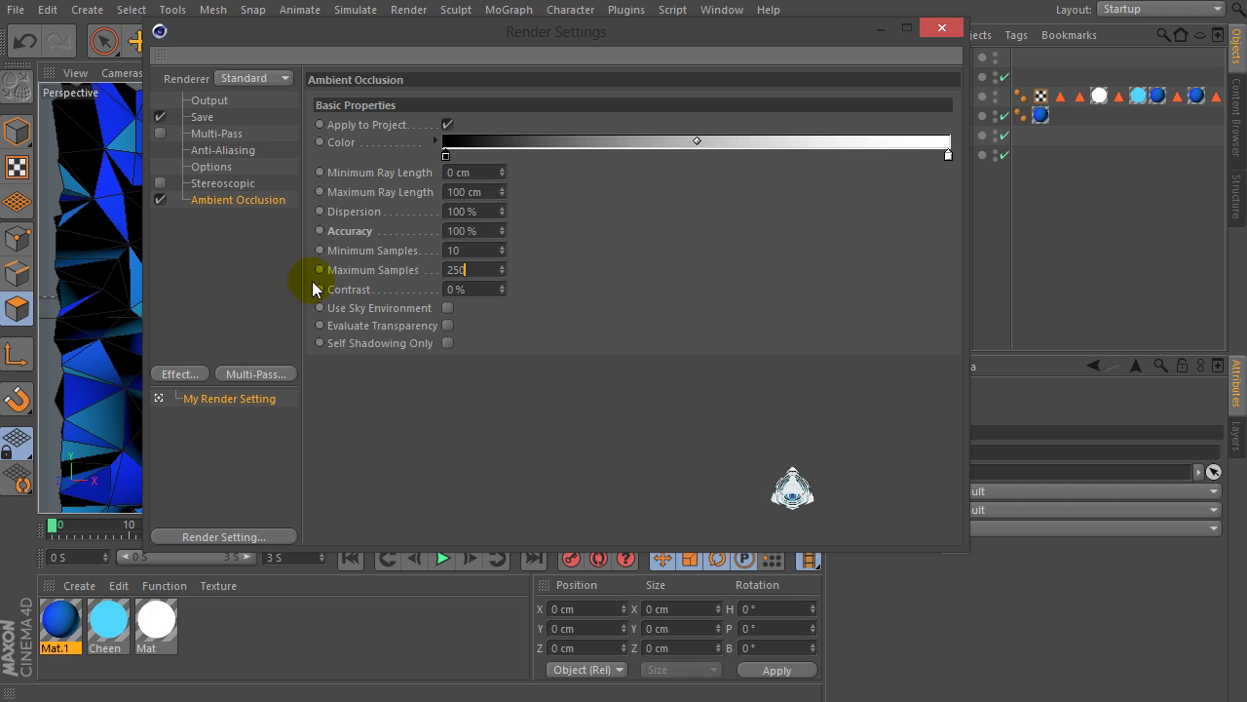
pyautogui.click(514, 319)
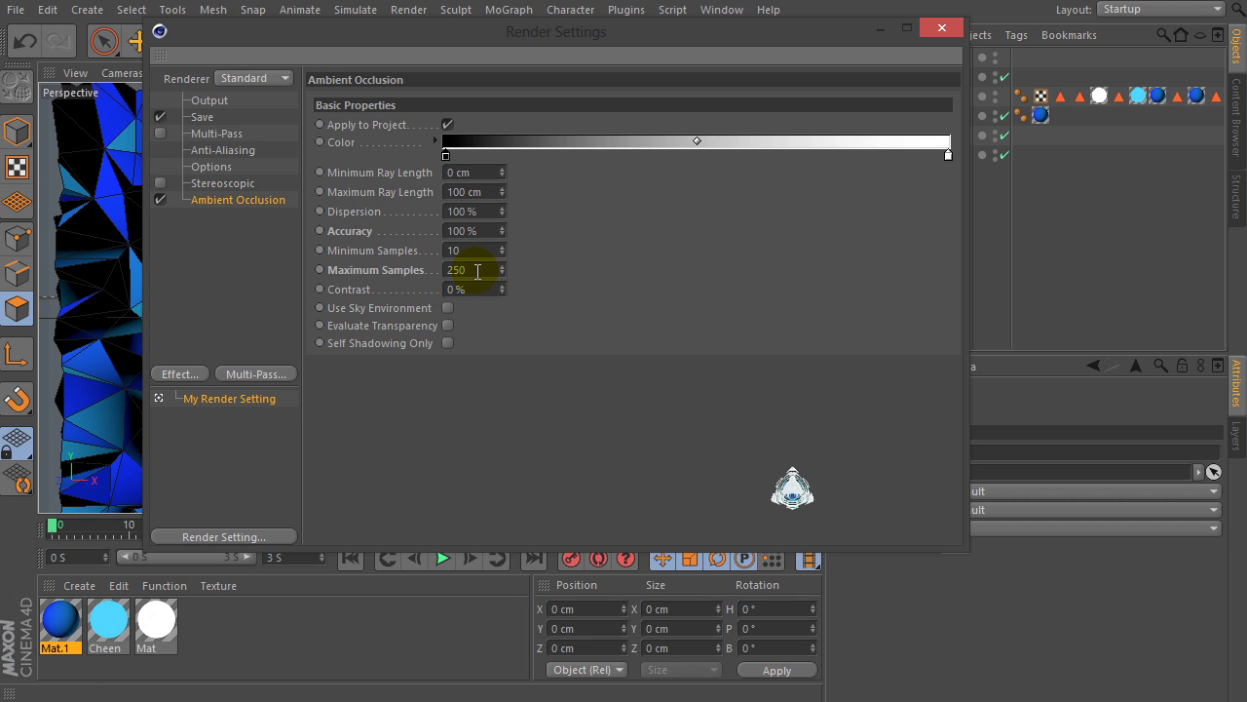
pyautogui.click(446, 173)
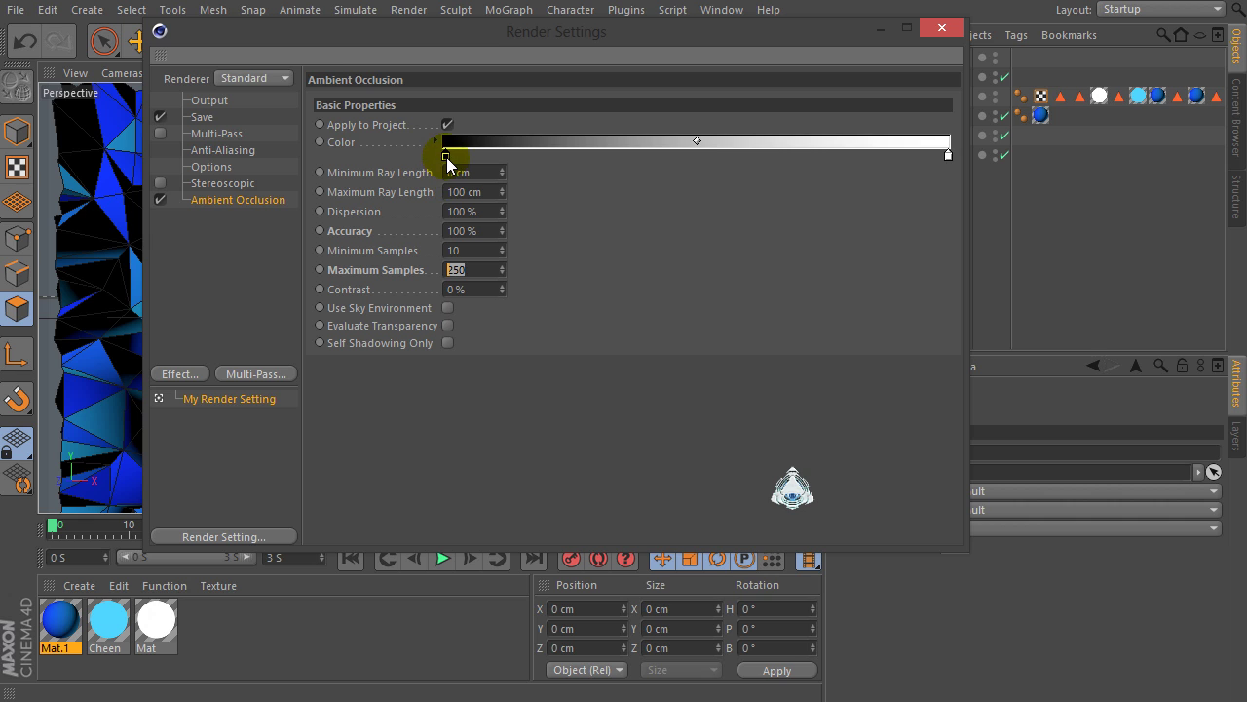
pyautogui.moveTo(448, 163); pyautogui.dragTo(458, 159)
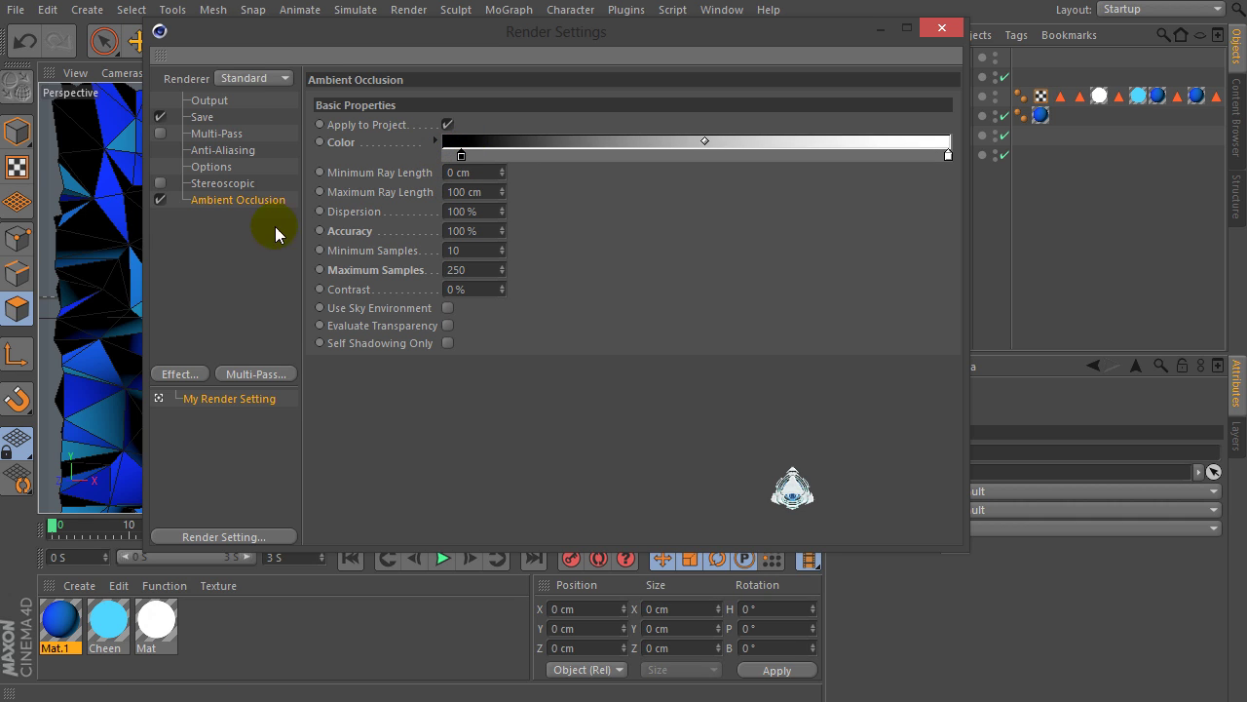
# Add the Global Illumination effect with a diffuse depth of 2 and Low sampling.
pyautogui.click(182, 374)
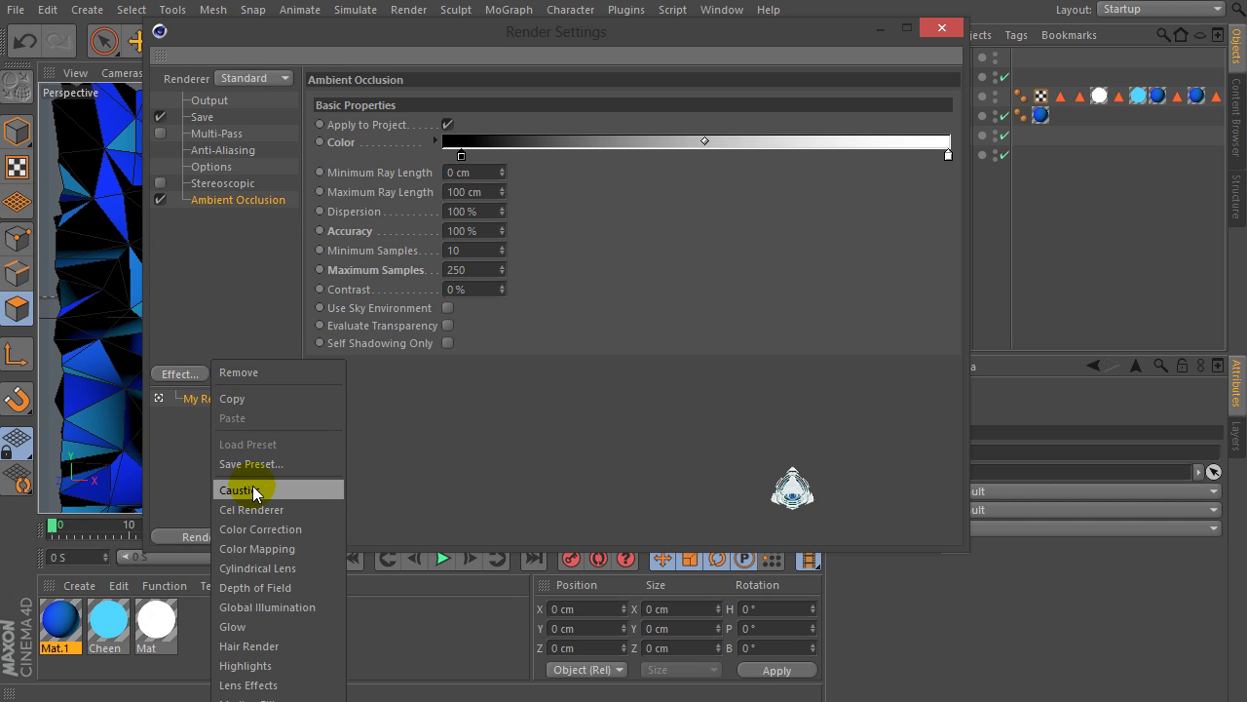
pyautogui.click(239, 610)
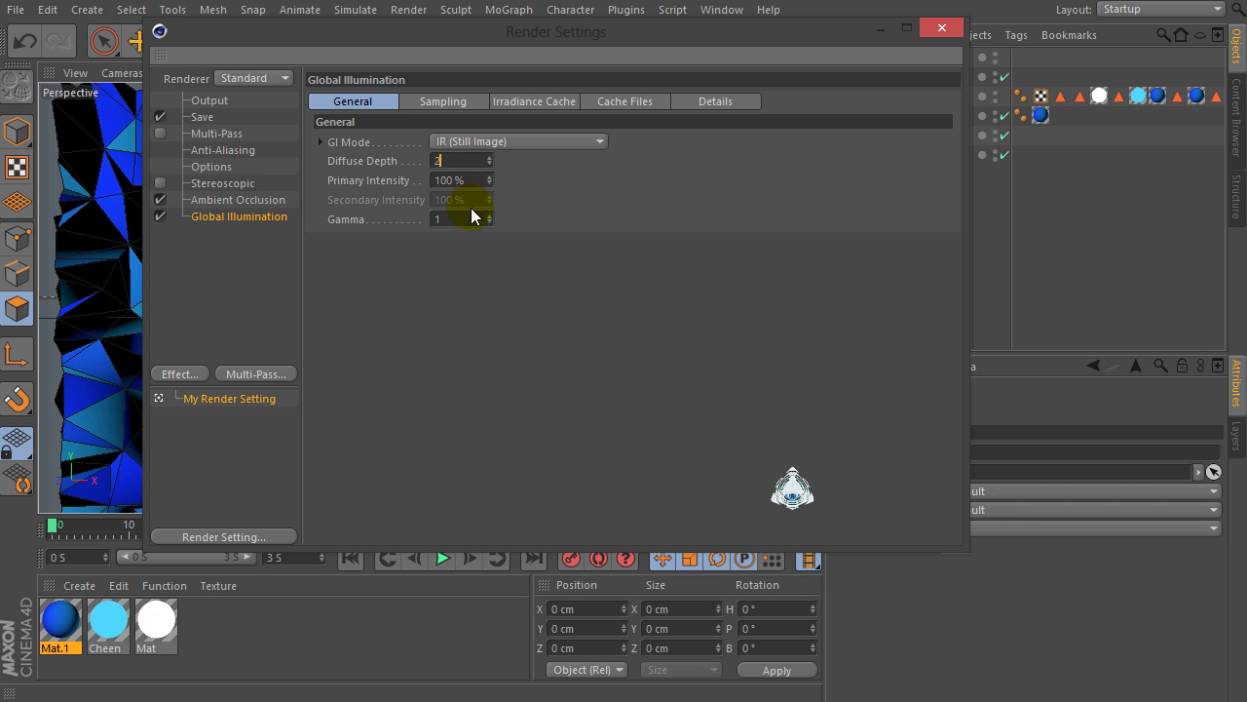
pyautogui.click(457, 104)
pyautogui.click(486, 142)
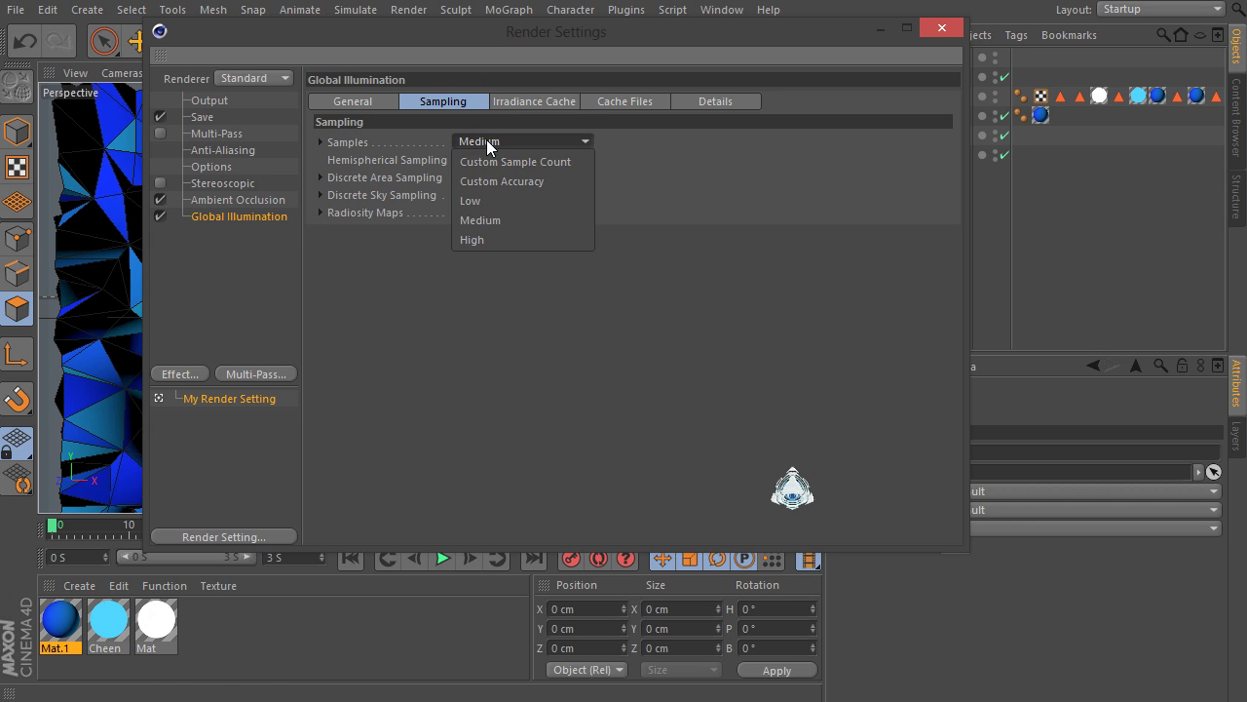
pyautogui.click(503, 201)
# Set the irradiance cache's record density to Low and smoothing to Custom, and close the render settings.
pyautogui.click(543, 101)
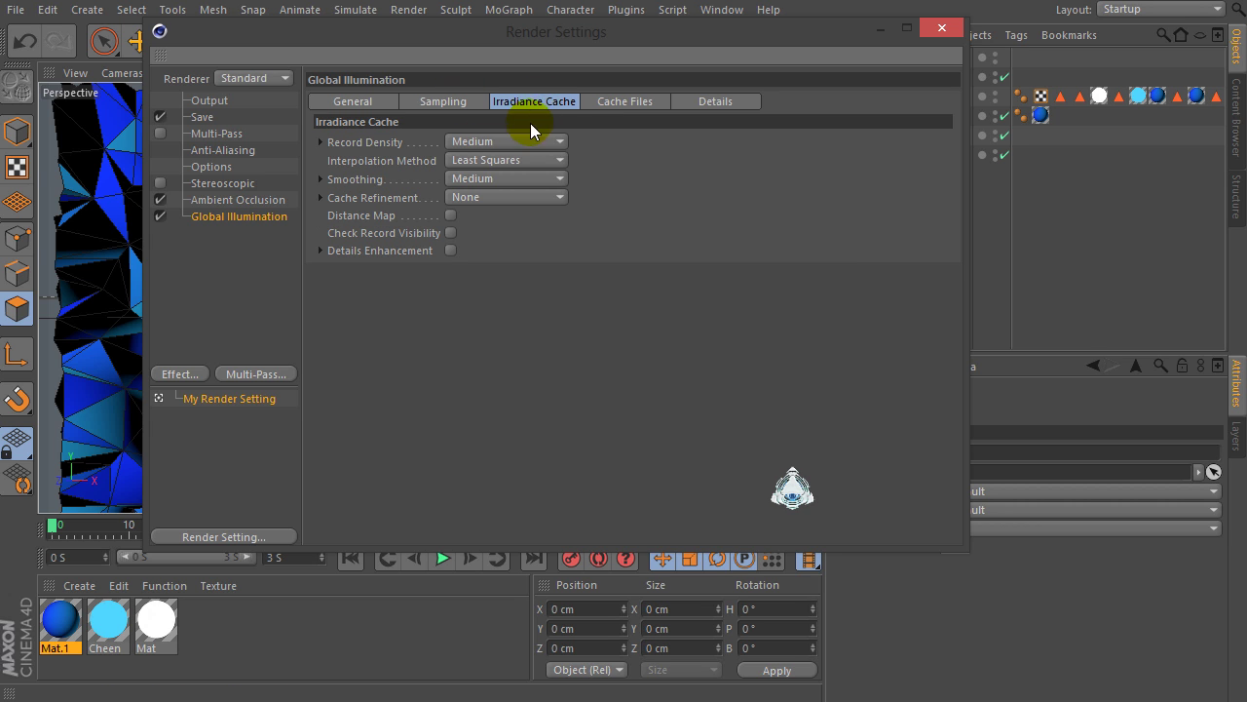
pyautogui.click(521, 142)
pyautogui.click(512, 200)
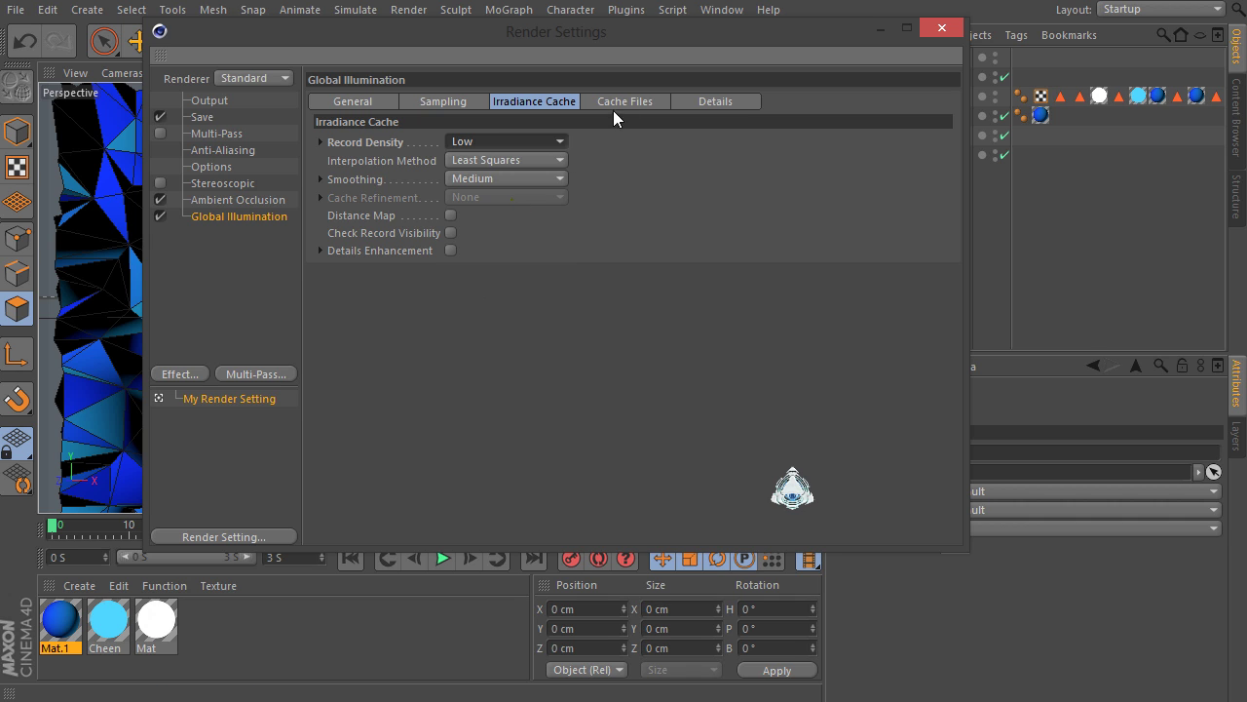
pyautogui.click(529, 179)
pyautogui.click(527, 202)
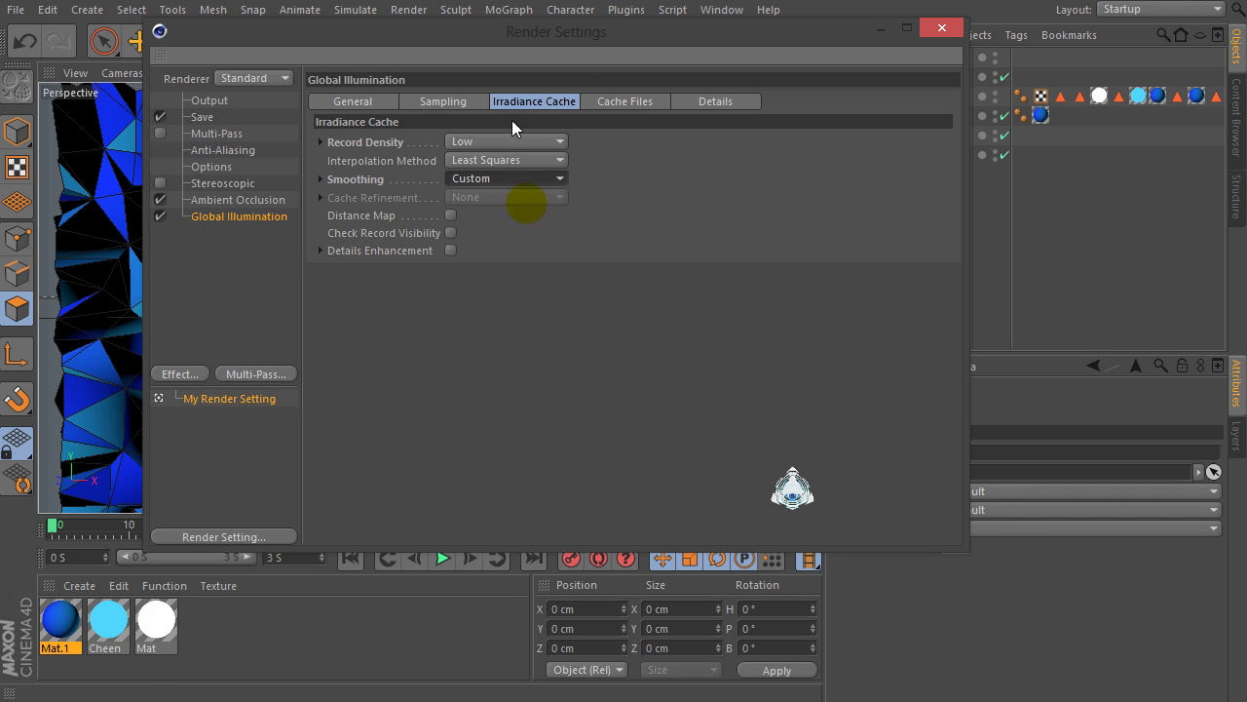
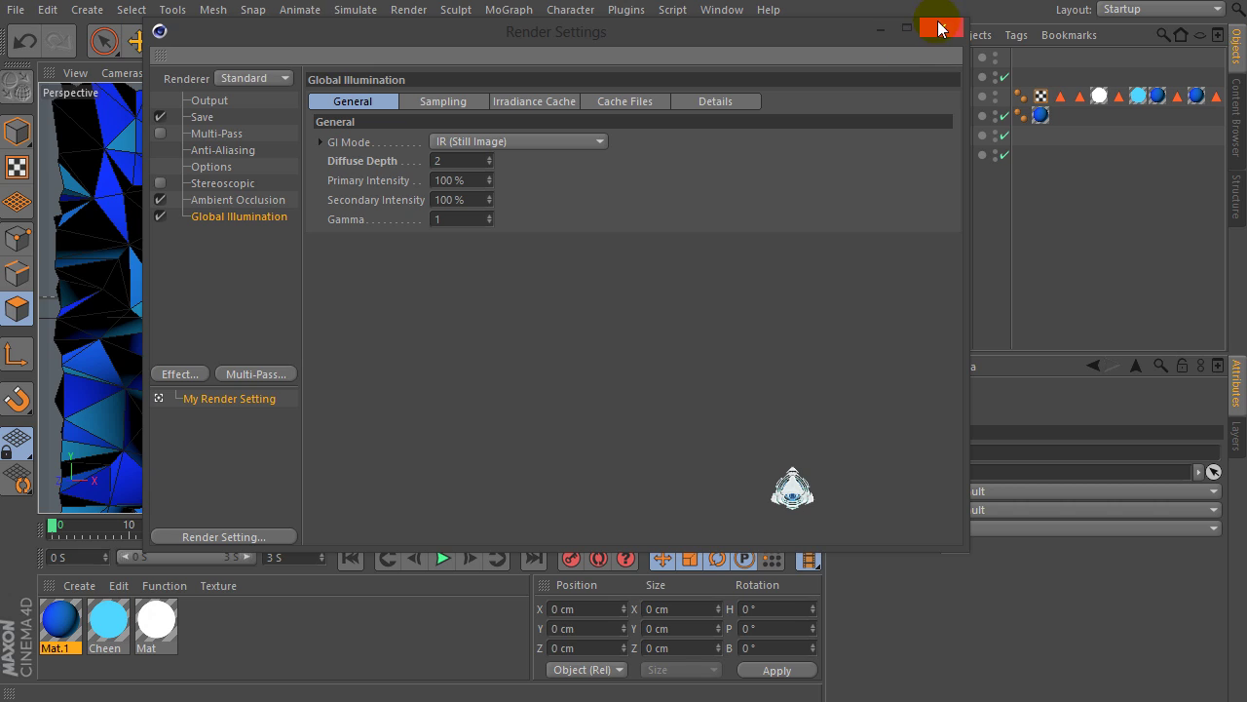
pyautogui.click(942, 27)
# Frame the LW text nearly front-on with the faceted plane filling the background, and render a preview in the viewport.
pyautogui.moveTo(796, 71); pyautogui.dragTo(722, 85)
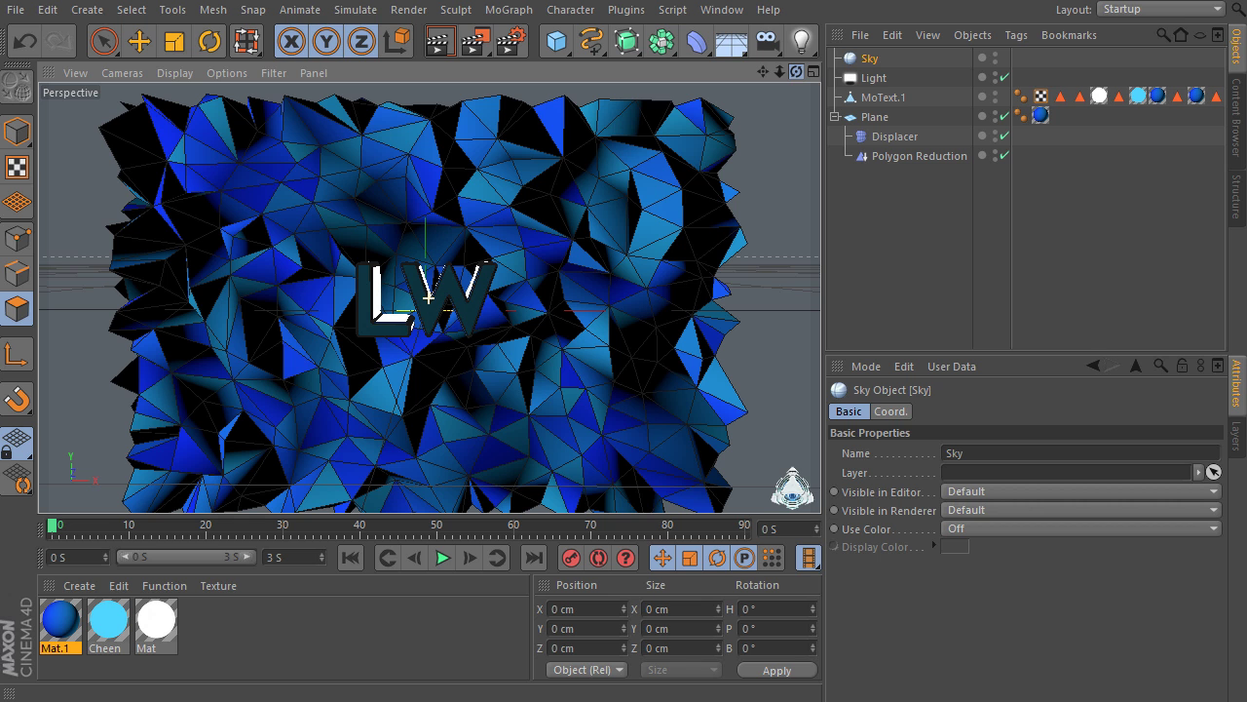
pyautogui.click(868, 116)
pyautogui.moveTo(796, 71); pyautogui.dragTo(819, 65)
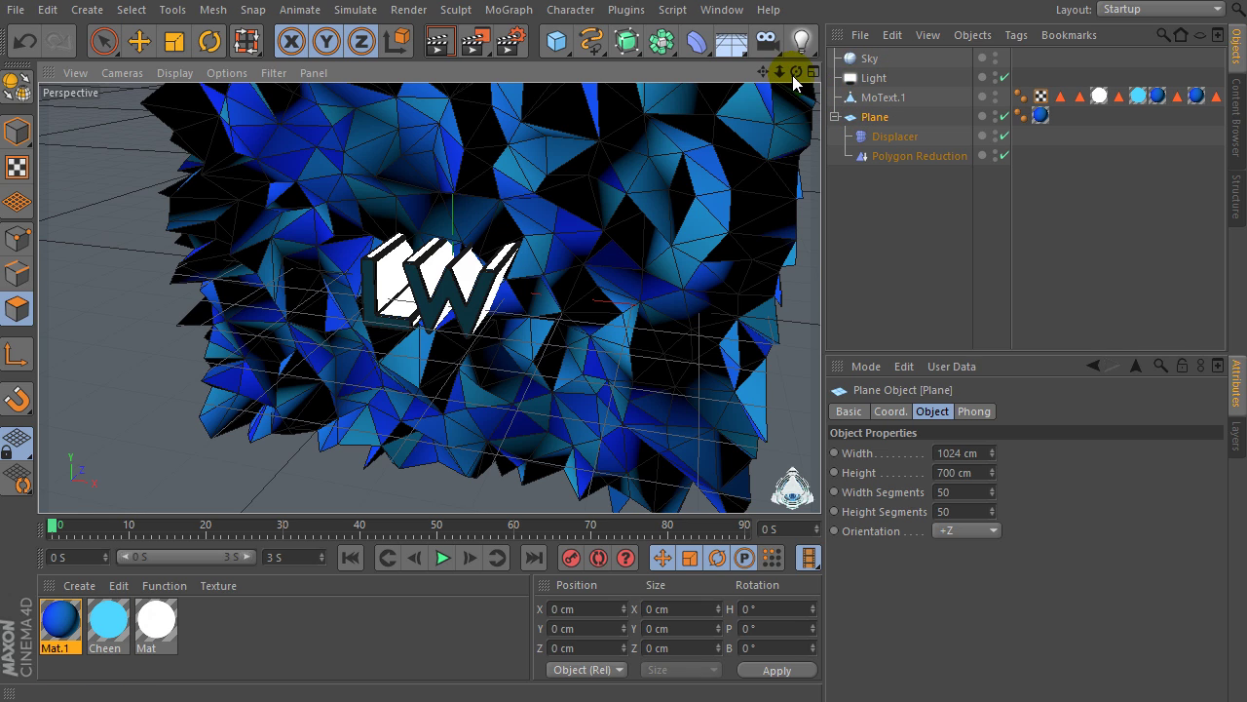
pyautogui.moveTo(796, 71)
pyautogui.mouseDown()
pyautogui.moveTo(770, 54)
pyautogui.moveTo(787, 104)
pyautogui.mouseUp()
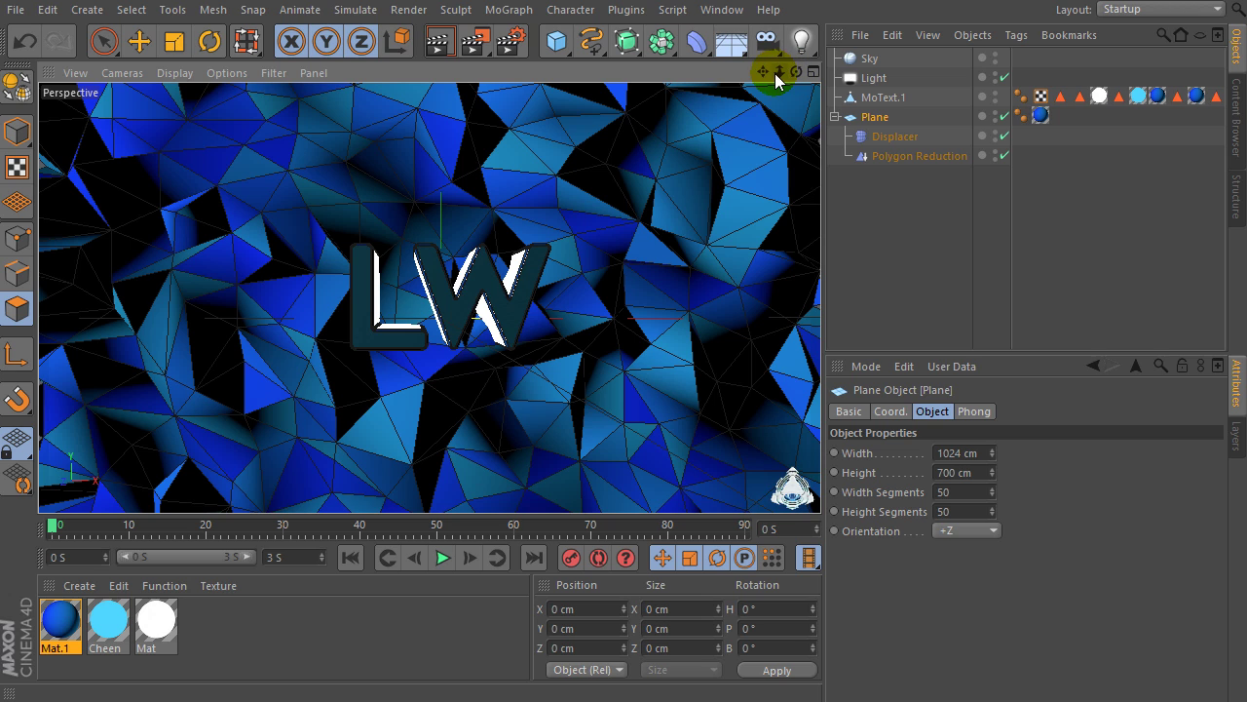
pyautogui.click(445, 51)
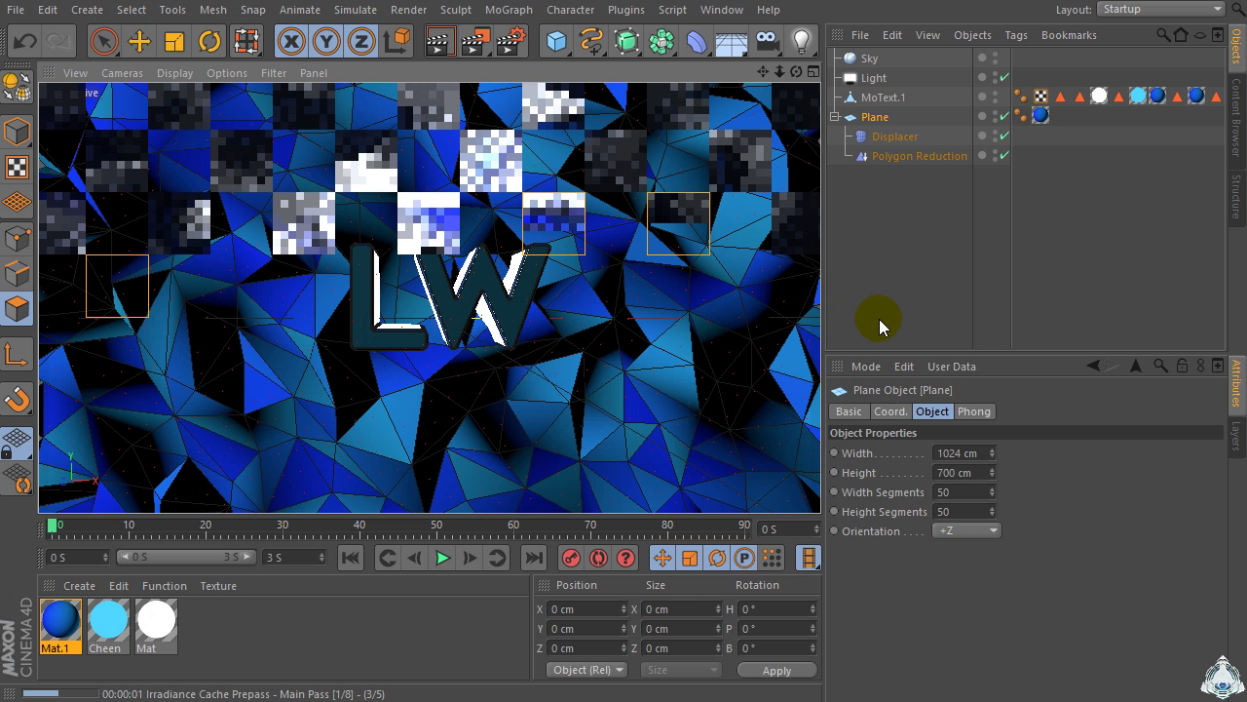